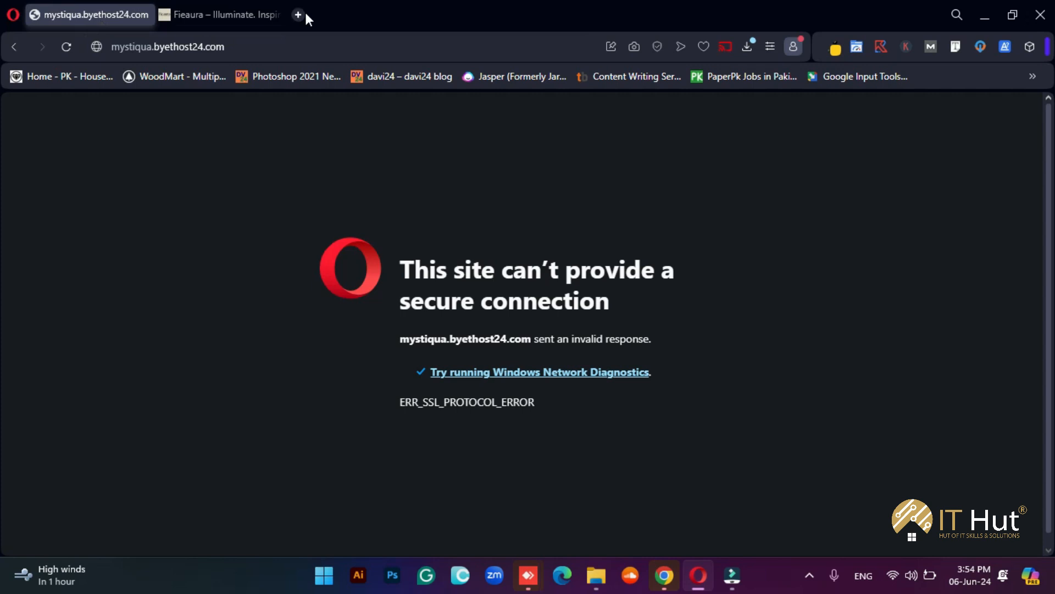
Open the VP Login page in a new browser tab and log in to VistaPanel with the saved username and password.
{"action": "left_click", "coordinate": [303, 14]}
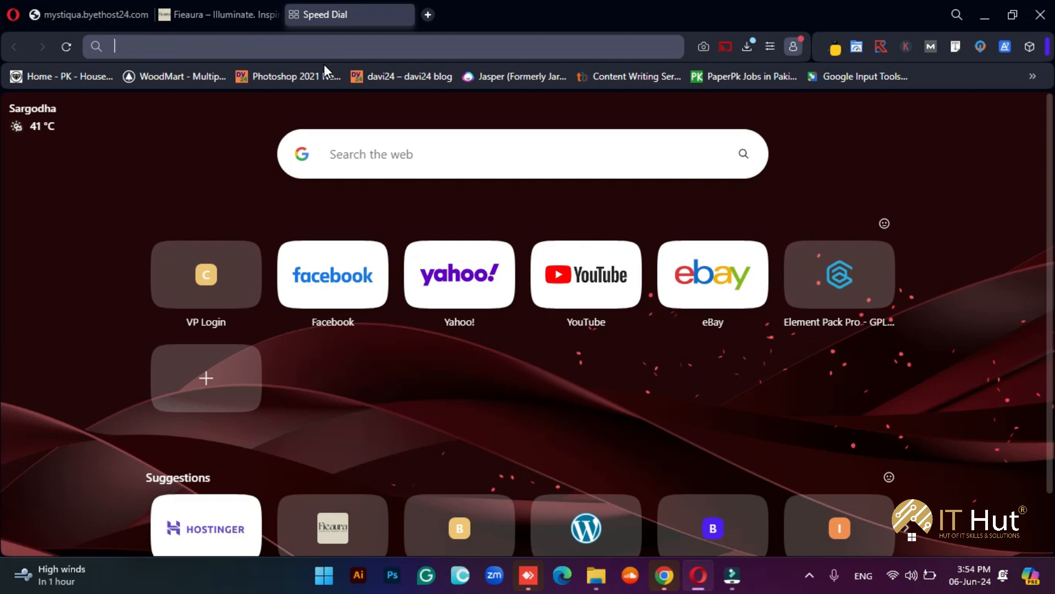
{"action": "left_click", "coordinate": [228, 303]}
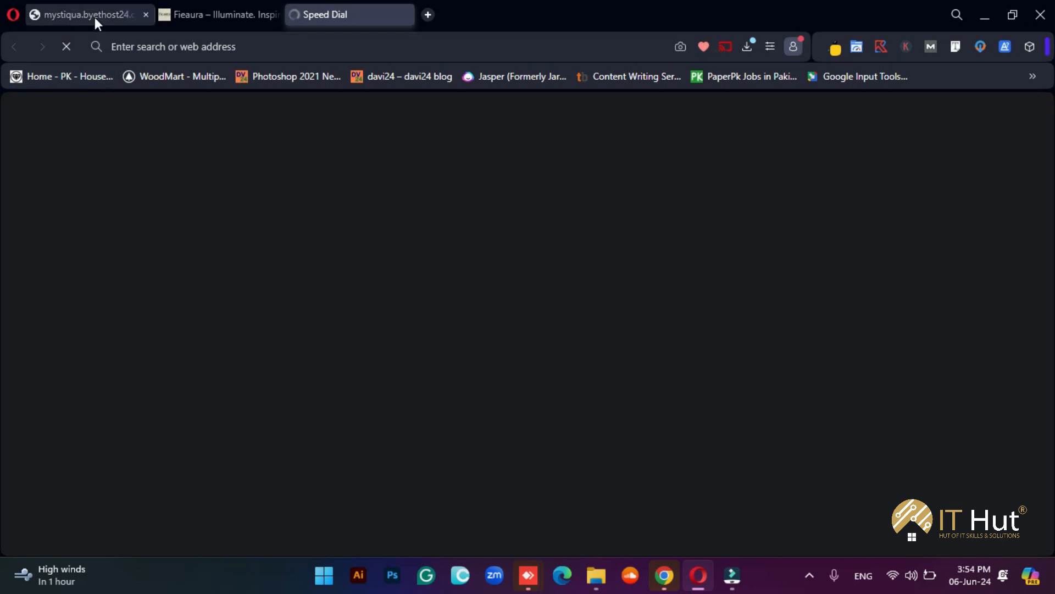
{"action": "left_click", "coordinate": [94, 22]}
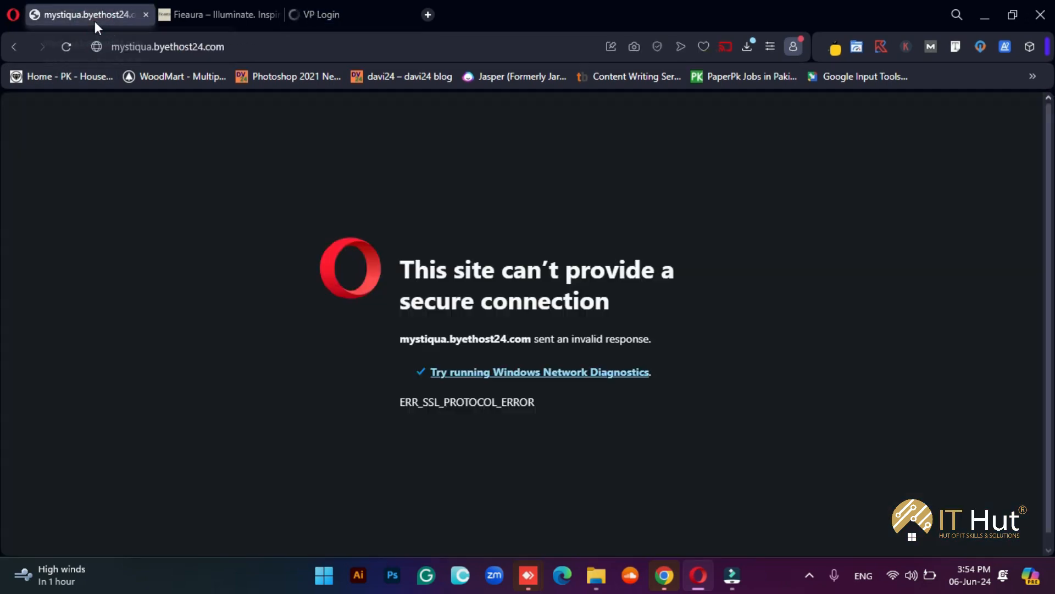
{"action": "left_click", "coordinate": [324, 11]}
{"action": "left_click", "coordinate": [483, 307]}
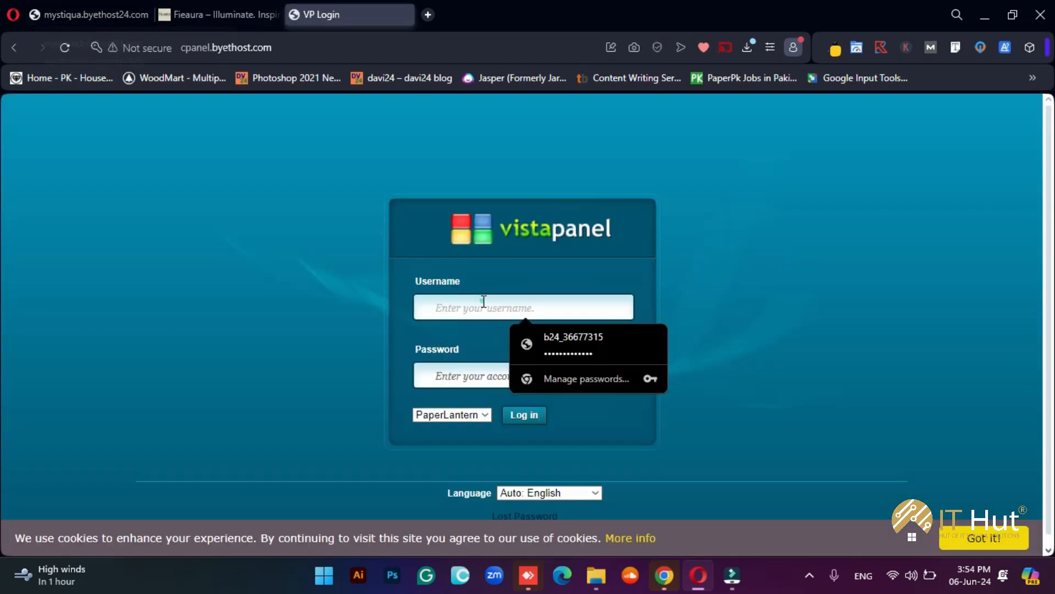
{"action": "left_click", "coordinate": [573, 333]}
{"action": "left_click", "coordinate": [524, 415]}
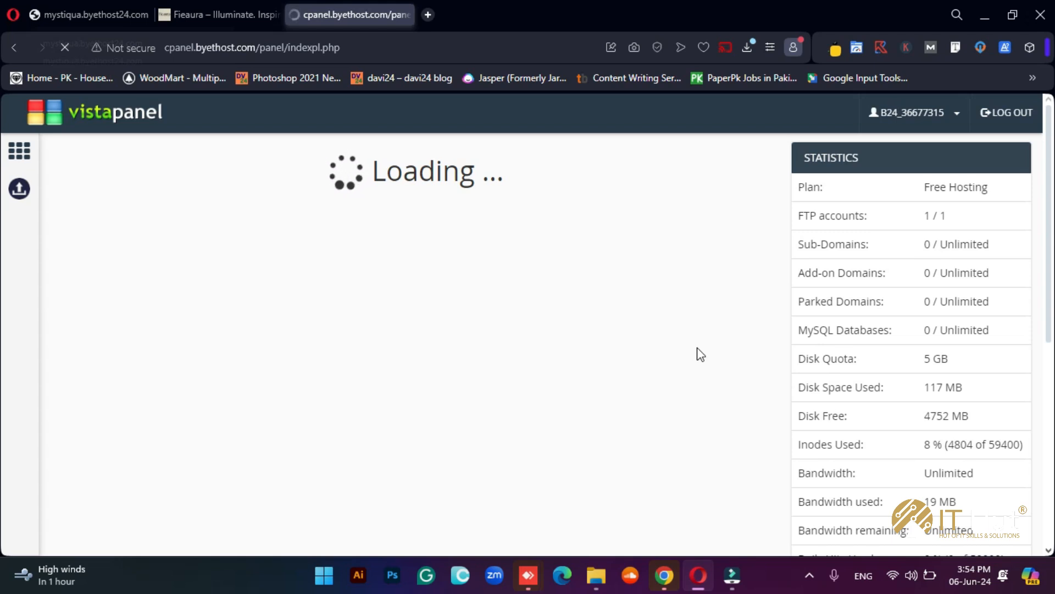
Open the Softaculous Apps Installer from the Software section of the hosting control panel.
{"action": "scroll", "coordinate": [699, 354], "scroll_direction": "down", "scroll_amount": 4}
{"action": "scroll", "coordinate": [708, 363], "scroll_direction": "up", "scroll_amount": 2}
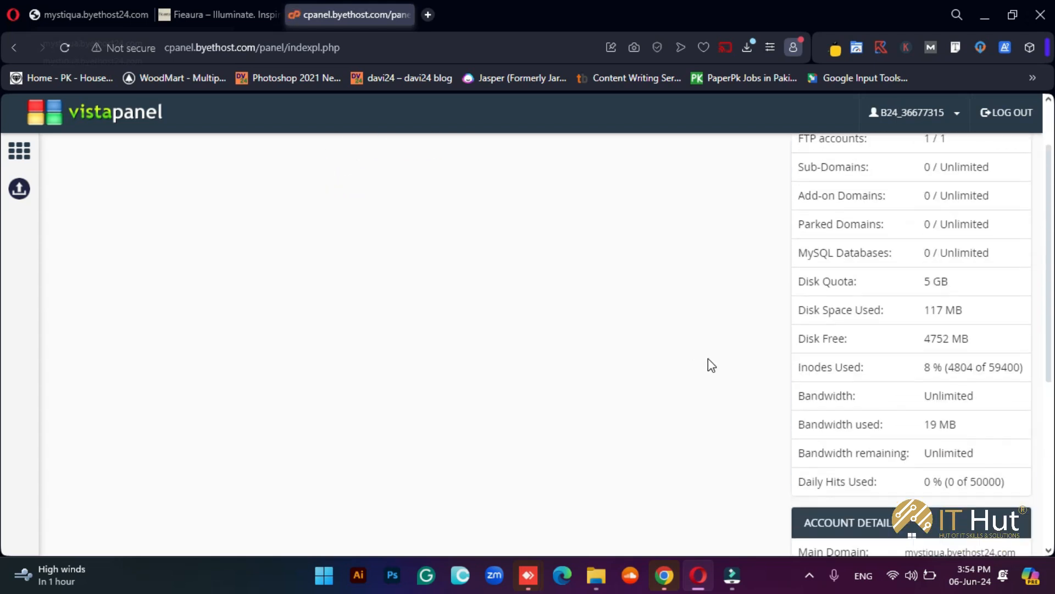
{"action": "scroll", "coordinate": [708, 360], "scroll_direction": "up", "scroll_amount": 2}
{"action": "scroll", "coordinate": [708, 364], "scroll_direction": "down", "scroll_amount": 10}
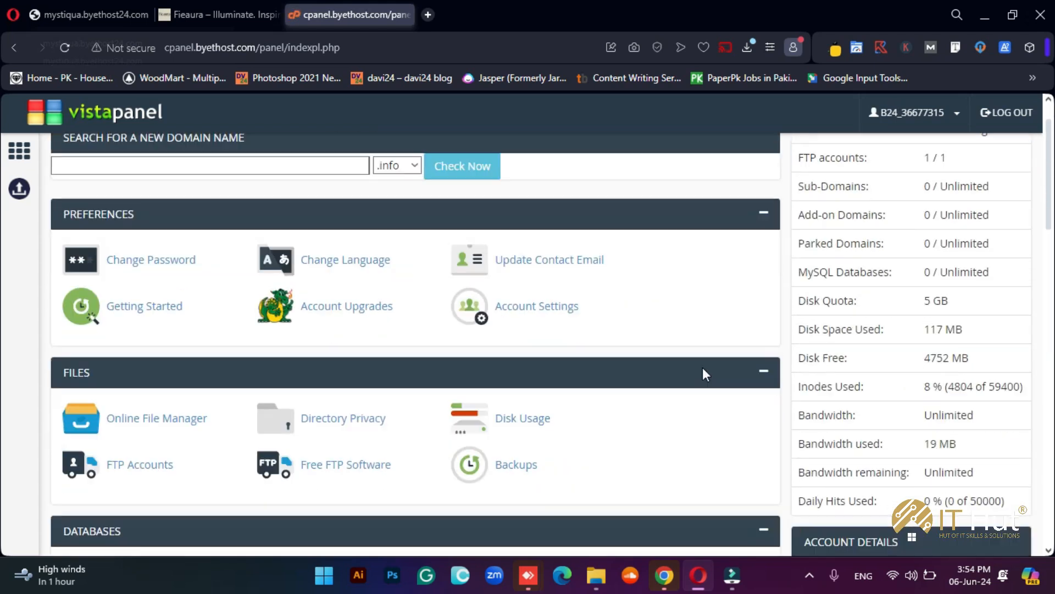
{"action": "scroll", "coordinate": [582, 367], "scroll_direction": "up", "scroll_amount": 2}
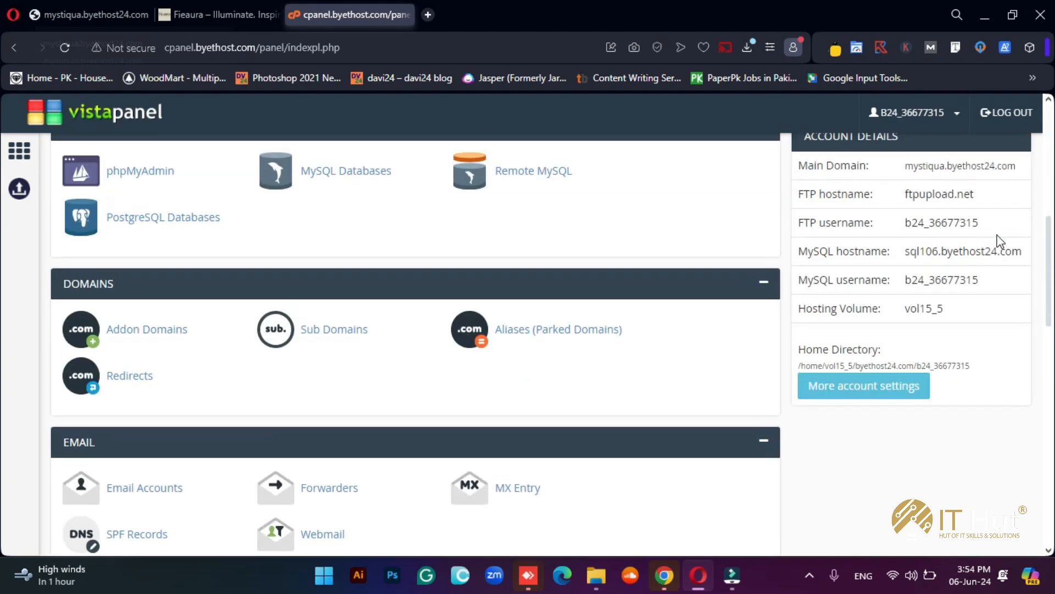
{"action": "scroll", "coordinate": [392, 347], "scroll_direction": "down", "scroll_amount": 4}
{"action": "scroll", "coordinate": [373, 364], "scroll_direction": "down", "scroll_amount": 6}
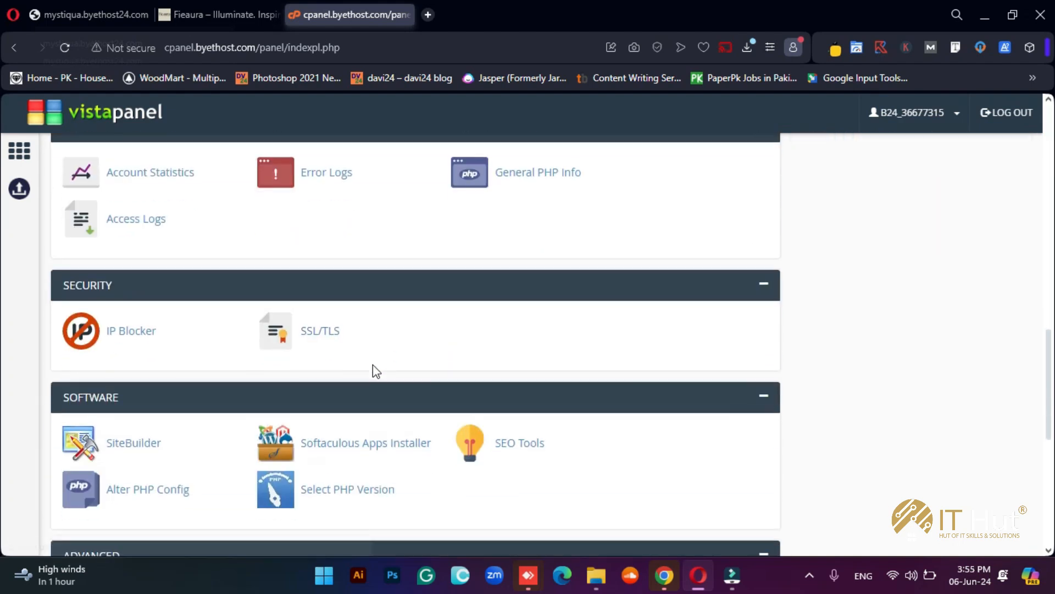
{"action": "left_click", "coordinate": [337, 302]}
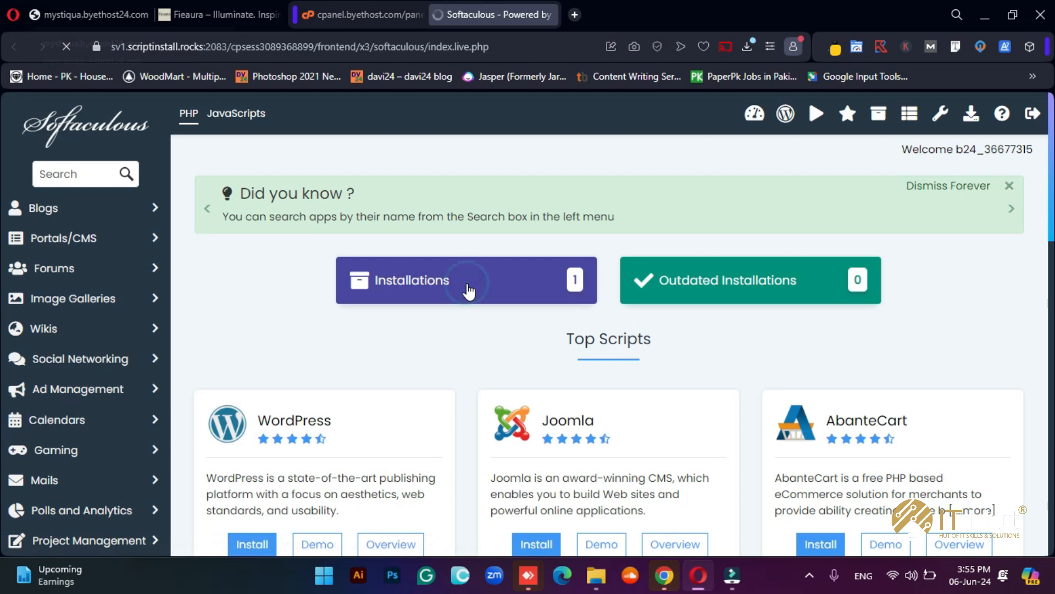
Open the management page of the existing WordPress installation and log in to the Mystiqua site's admin.
{"action": "left_click", "coordinate": [415, 283]}
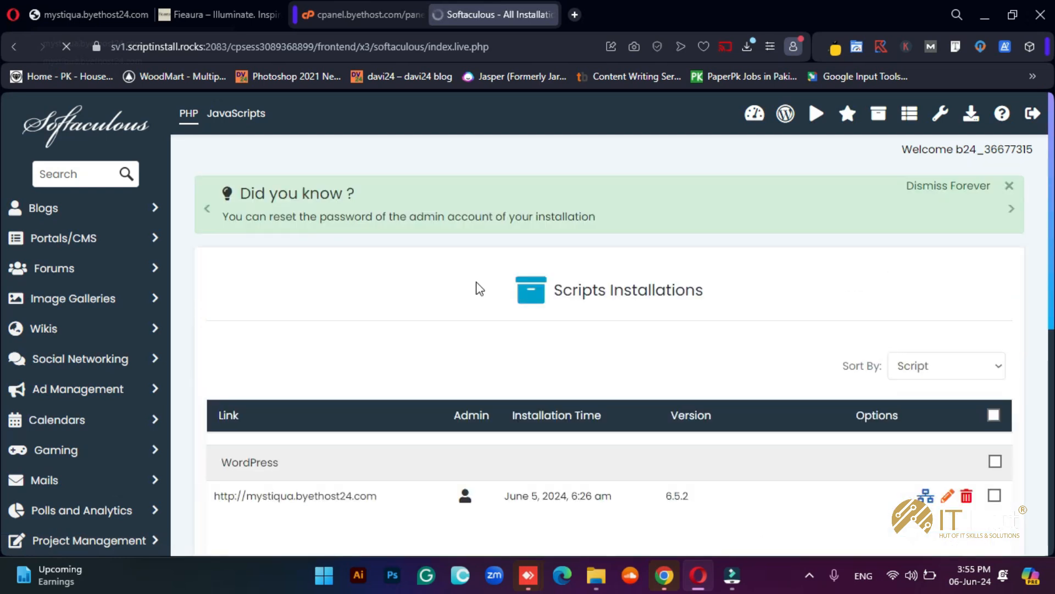
{"action": "scroll", "coordinate": [489, 297], "scroll_direction": "down", "scroll_amount": 3}
{"action": "left_click", "coordinate": [900, 343]}
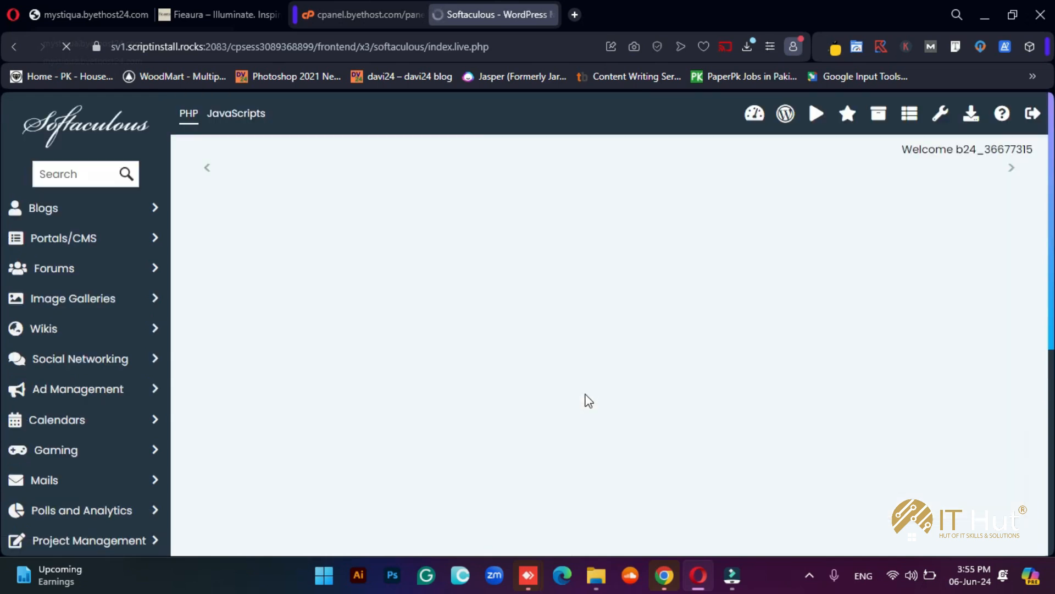
{"action": "scroll", "coordinate": [641, 355], "scroll_direction": "down", "scroll_amount": 3}
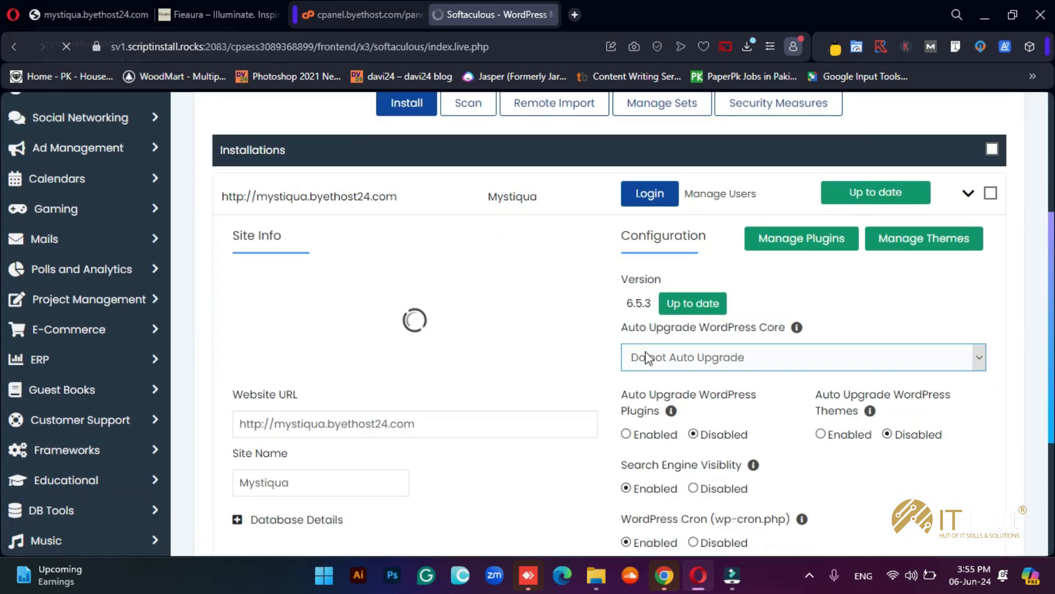
{"action": "left_click", "coordinate": [652, 196]}
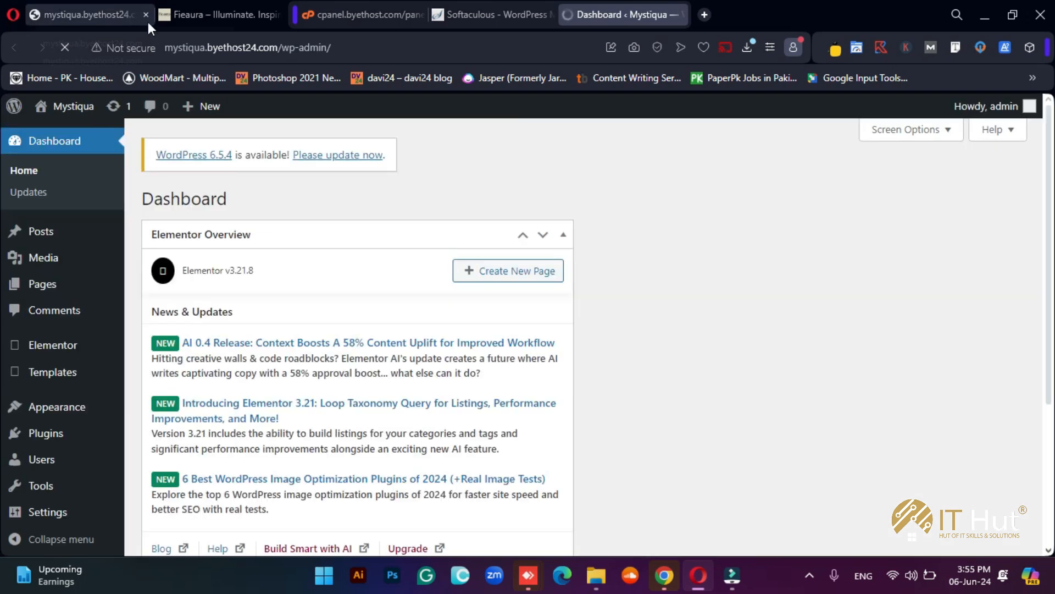
Close the failed mystiqua.byethost24.com page and return to the Mystiqua WordPress dashboard.
{"action": "left_click", "coordinate": [146, 16]}
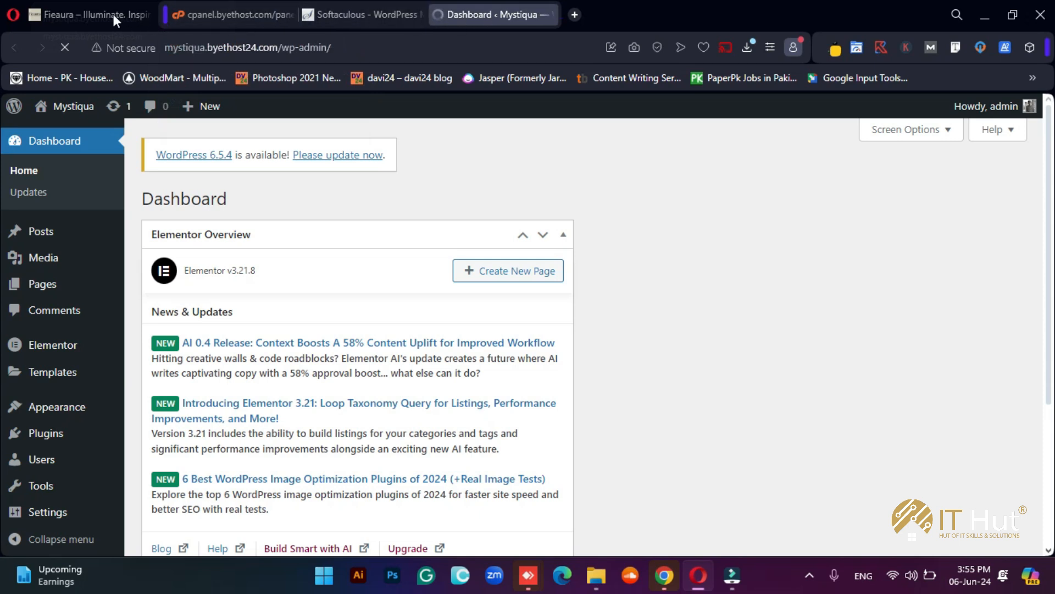
{"action": "left_click", "coordinate": [818, 586]}
{"action": "left_click", "coordinate": [819, 588]}
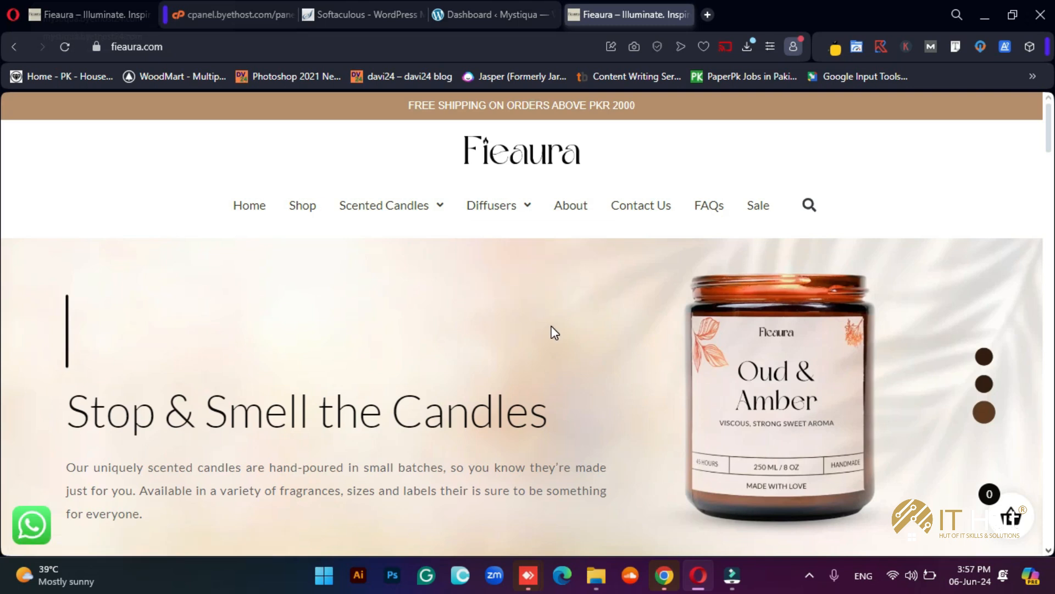
{"action": "left_click", "coordinate": [459, 2]}
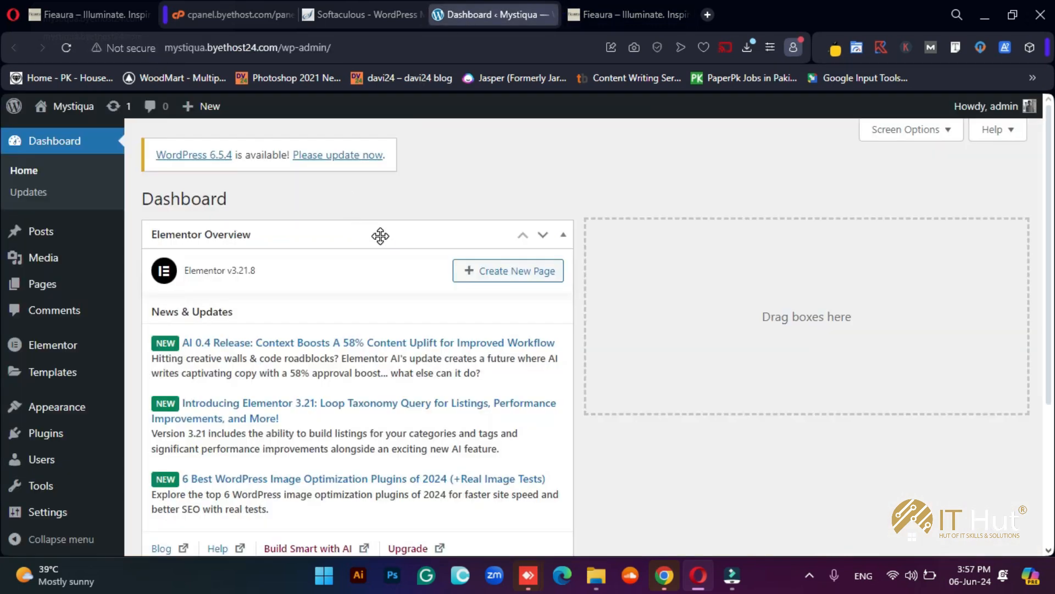
Open the Mystiqua site's front end in a separate browser tab and return to the WordPress dashboard.
{"action": "right_click", "coordinate": [55, 114]}
{"action": "left_click", "coordinate": [81, 126]}
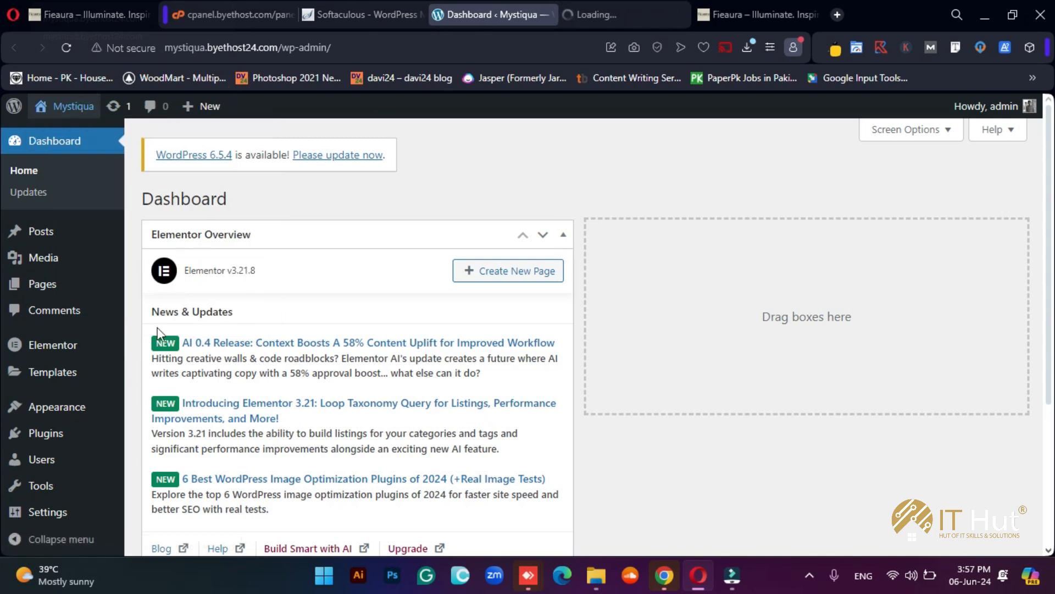
{"action": "left_click", "coordinate": [652, 3]}
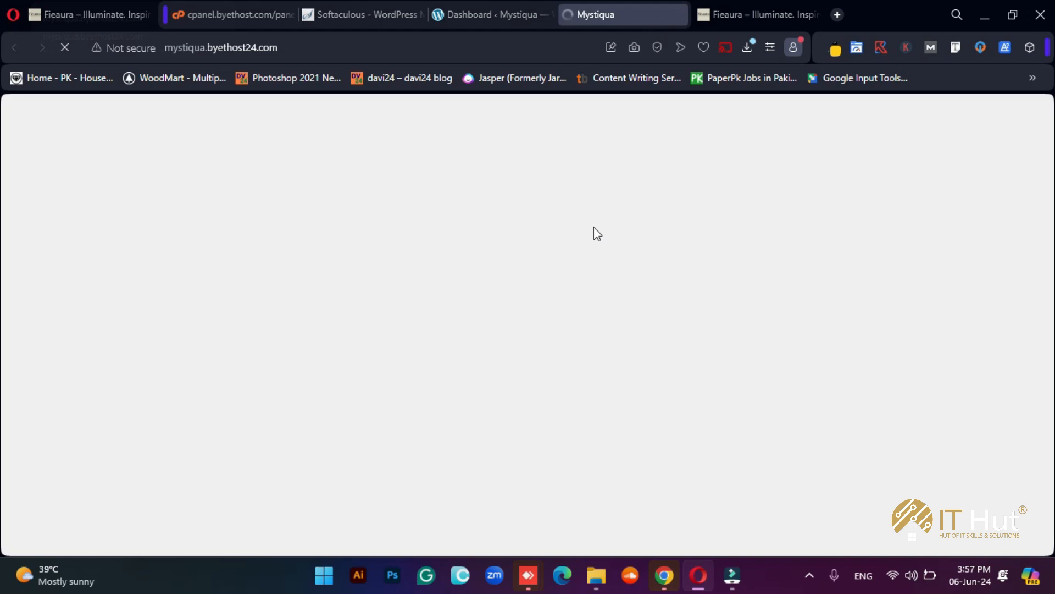
{"action": "left_click", "coordinate": [495, 6]}
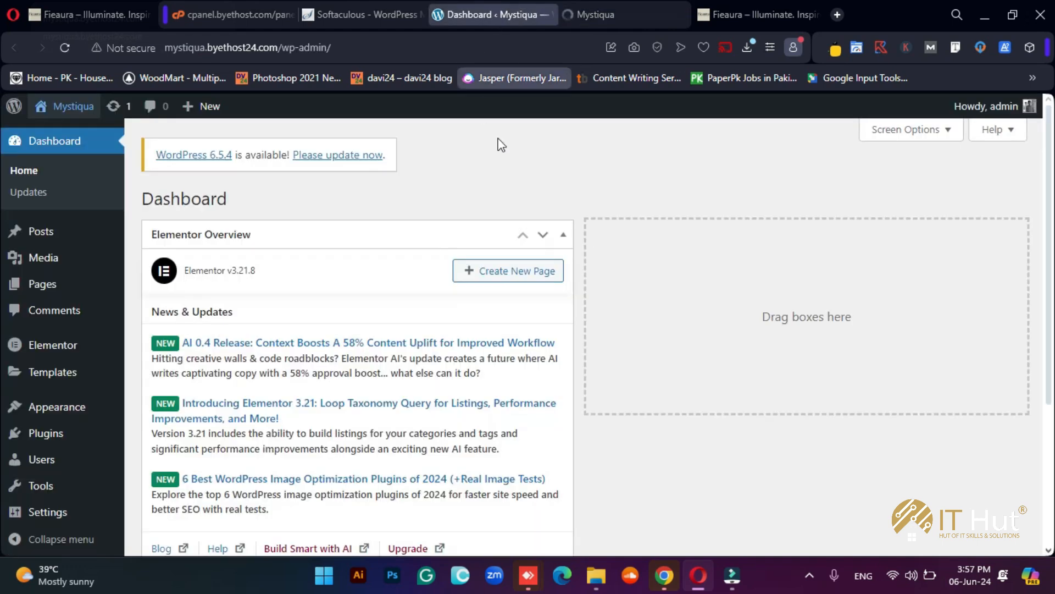
{"action": "scroll", "coordinate": [536, 167], "scroll_direction": "down", "scroll_amount": 2}
{"action": "scroll", "coordinate": [538, 175], "scroll_direction": "up", "scroll_amount": 2}
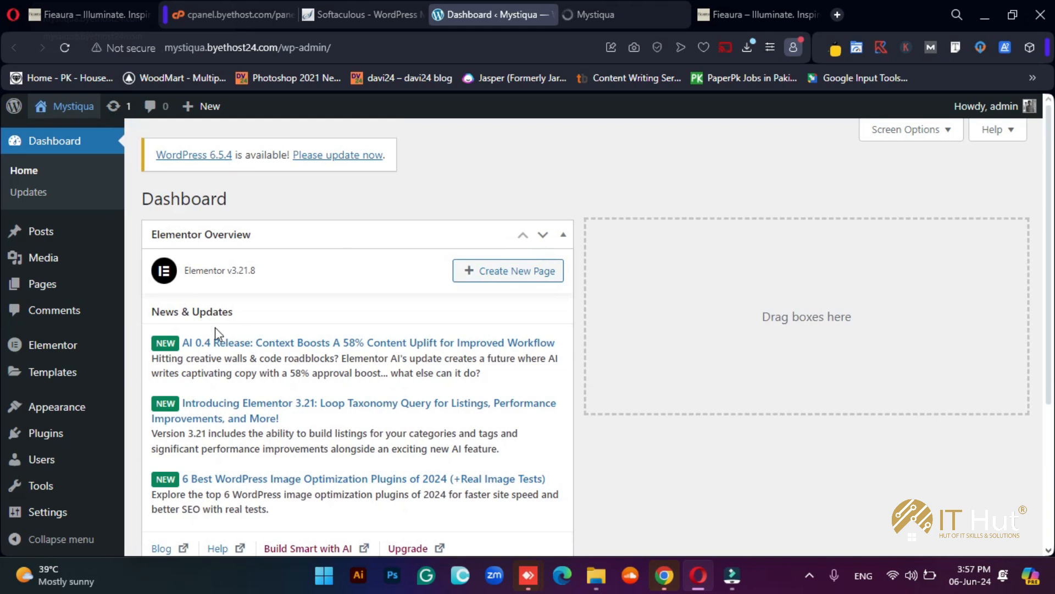
{"action": "mouse_move", "coordinate": [80, 407]}
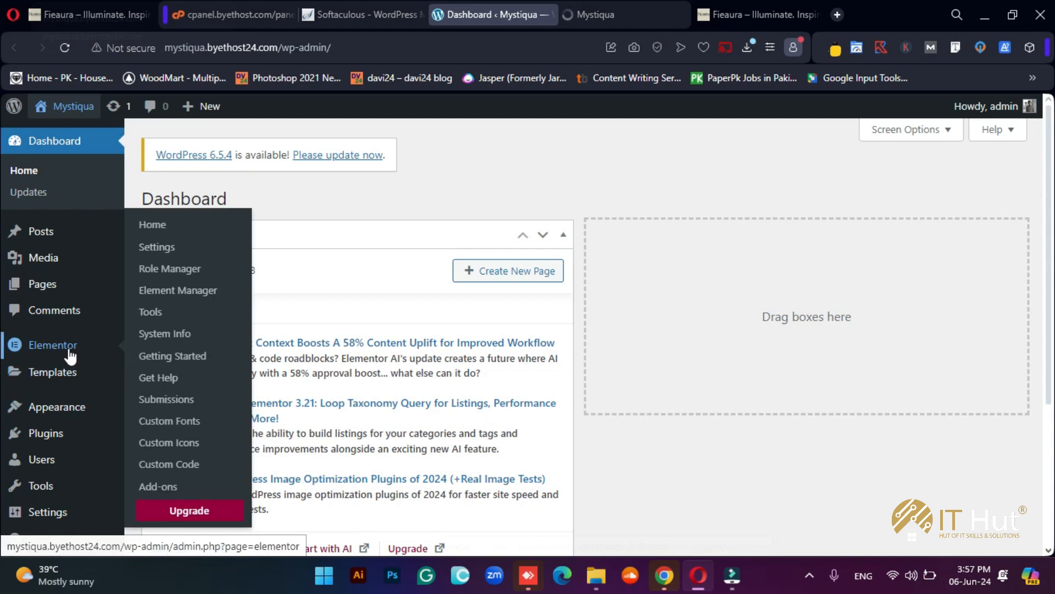
{"action": "mouse_move", "coordinate": [58, 352]}
{"action": "mouse_move", "coordinate": [45, 288]}
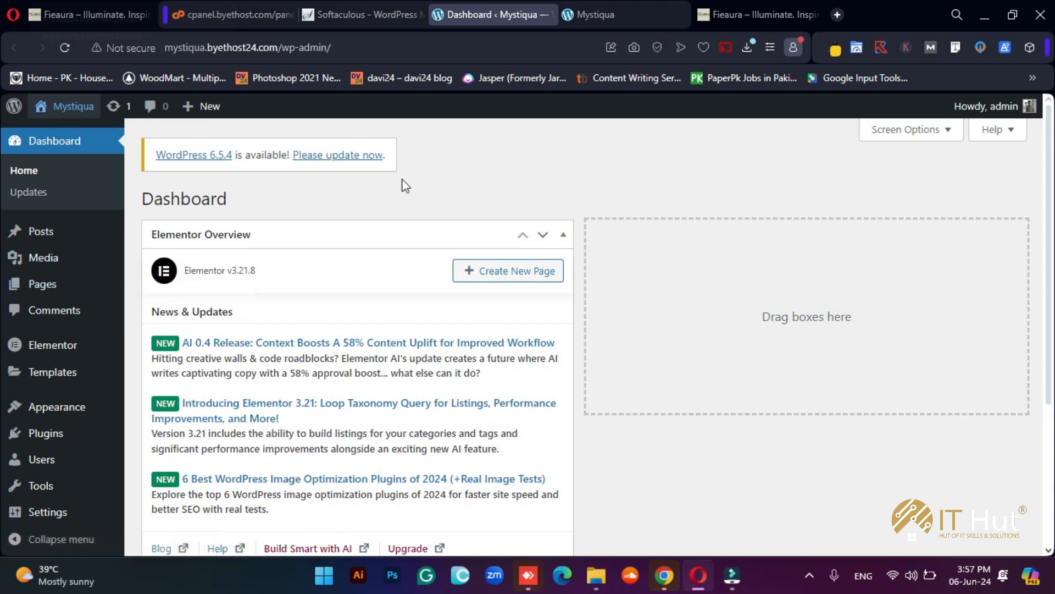
{"action": "left_click", "coordinate": [710, 23]}
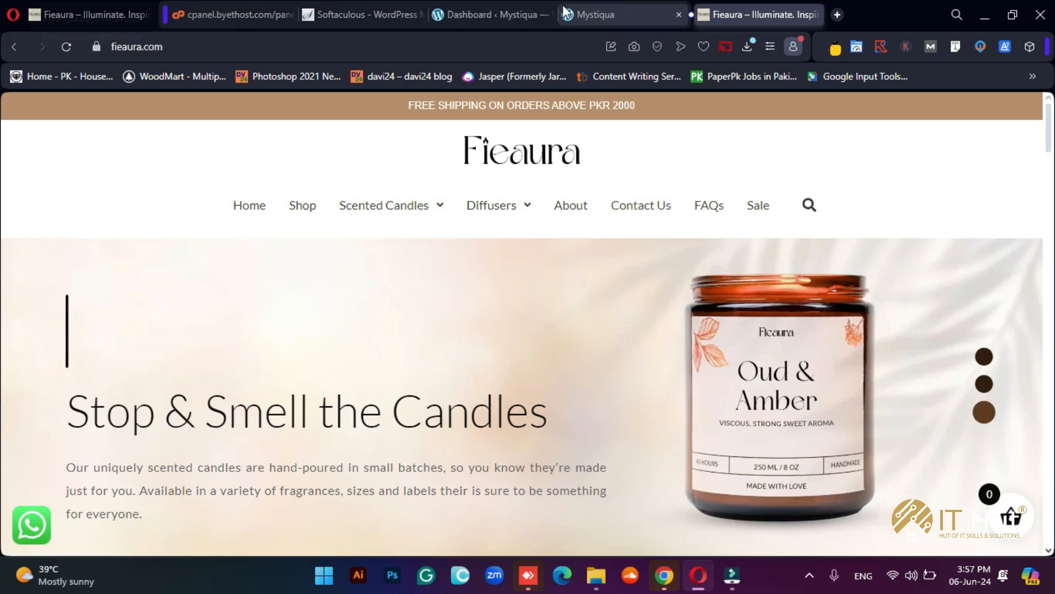
{"action": "left_click", "coordinate": [481, 6]}
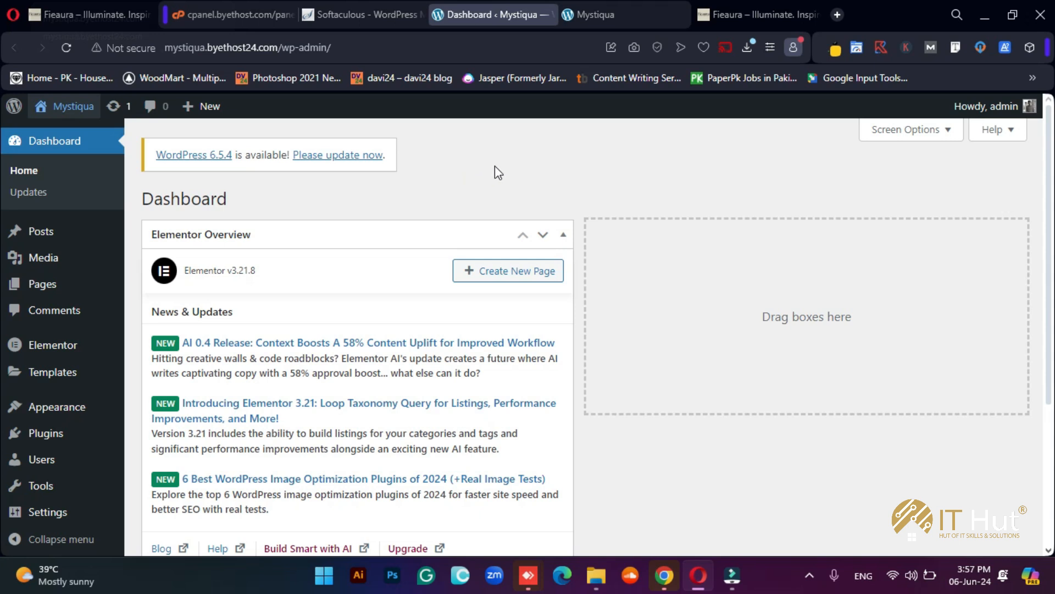
Open the installed plugins list and go to the page for adding a new plugin.
{"action": "scroll", "coordinate": [556, 174], "scroll_direction": "down", "scroll_amount": 2}
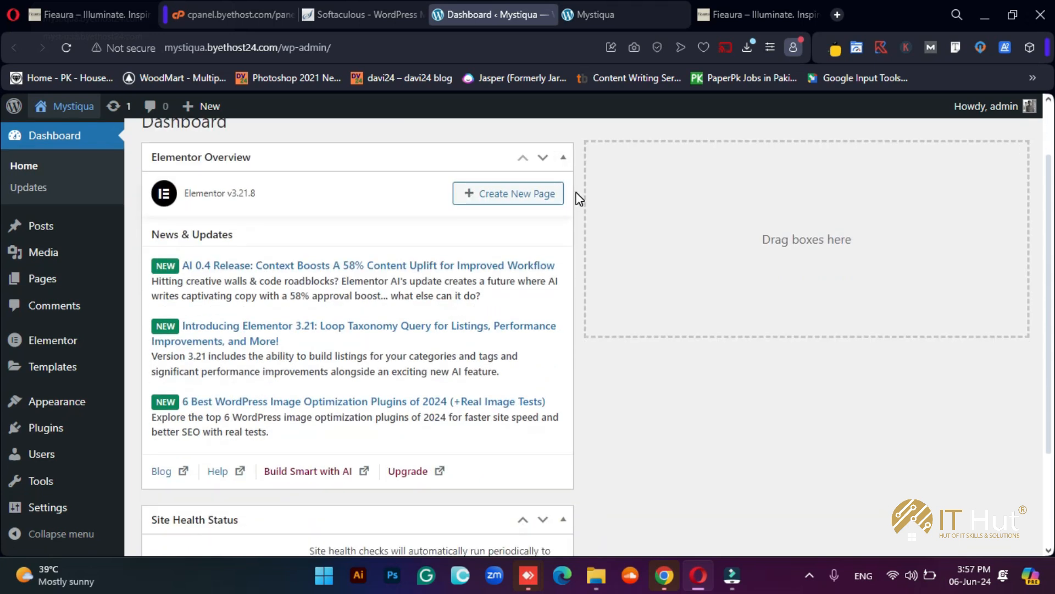
{"action": "left_click", "coordinate": [57, 432]}
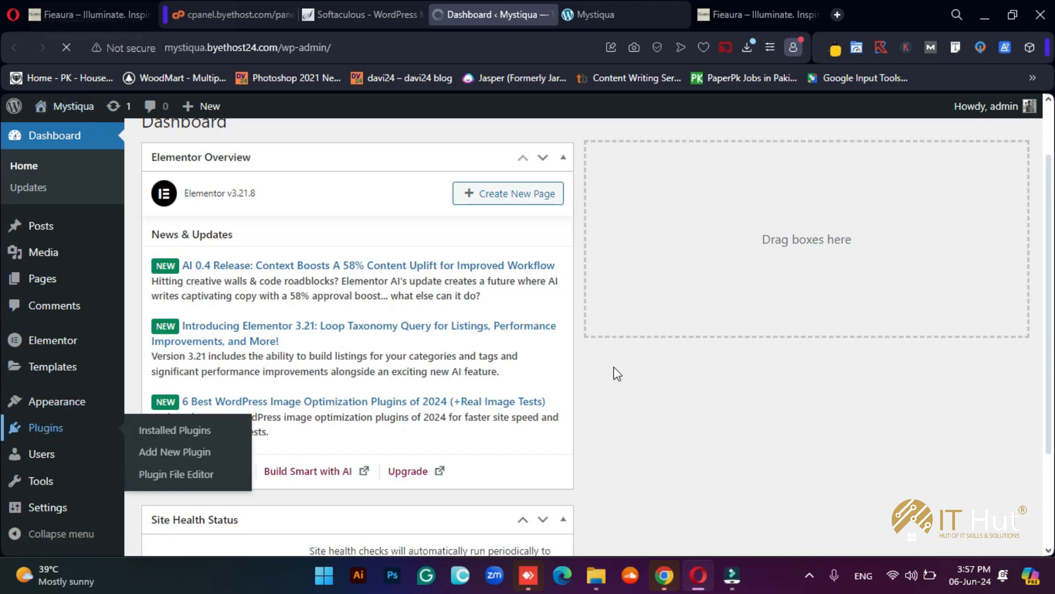
{"action": "scroll", "coordinate": [617, 374], "scroll_direction": "up", "scroll_amount": 2}
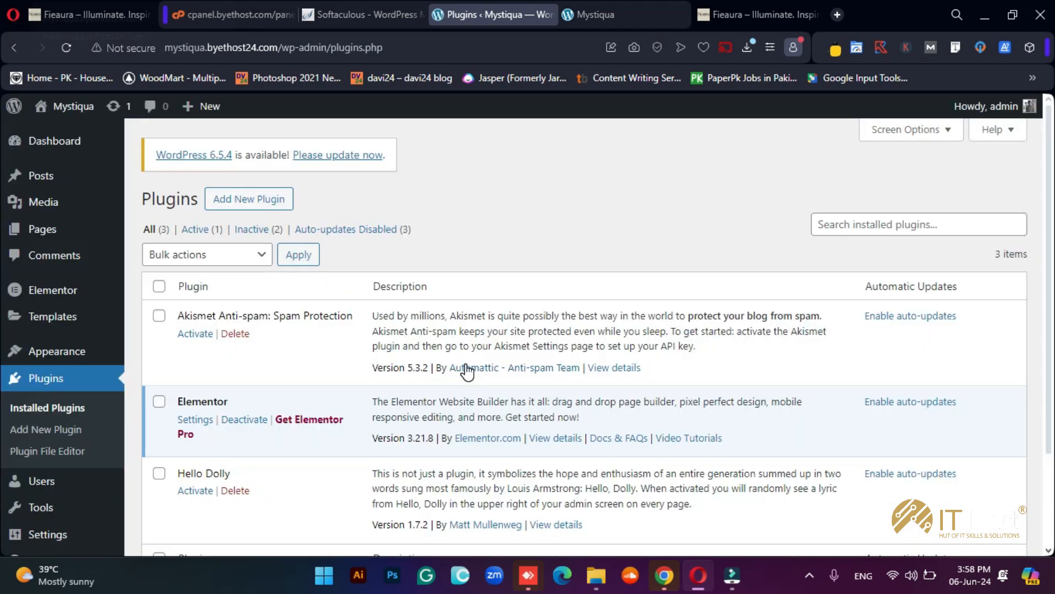
{"action": "left_click", "coordinate": [263, 198]}
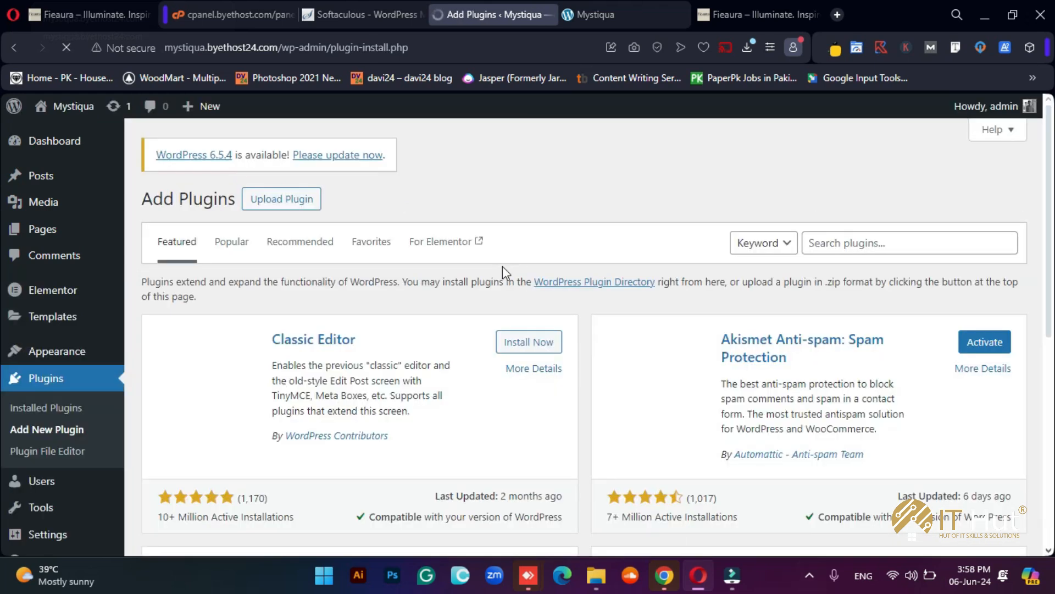
Search the plugin directory for "woo commerce", then install and activate the WooCommerce plugin by Automattic.
{"action": "left_click", "coordinate": [903, 243]}
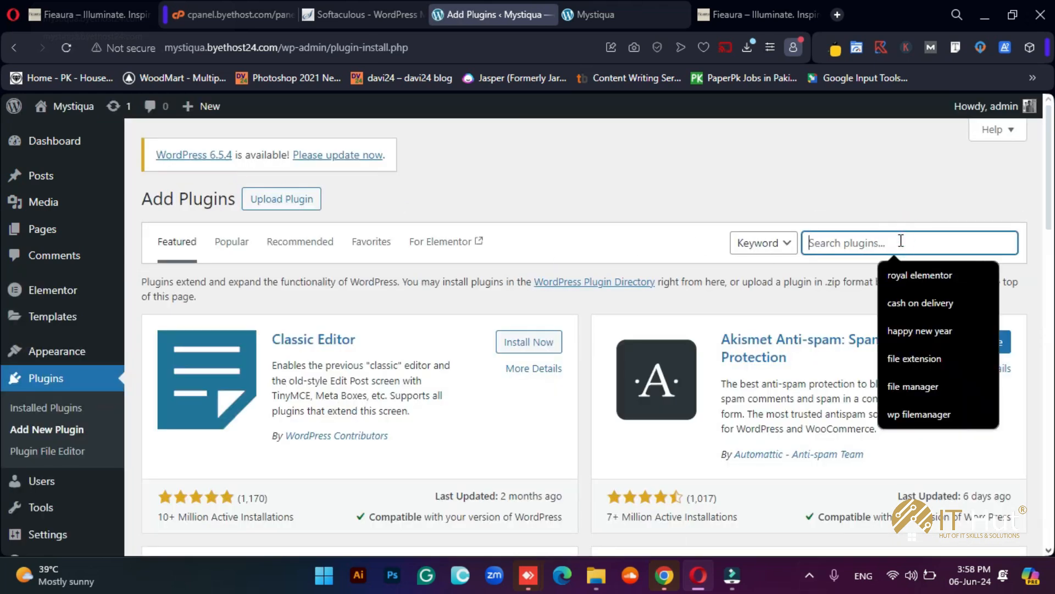
{"action": "type", "text": "woo commercw"}
{"action": "key", "text": "BackSpace"}
{"action": "type", "text": "e"}
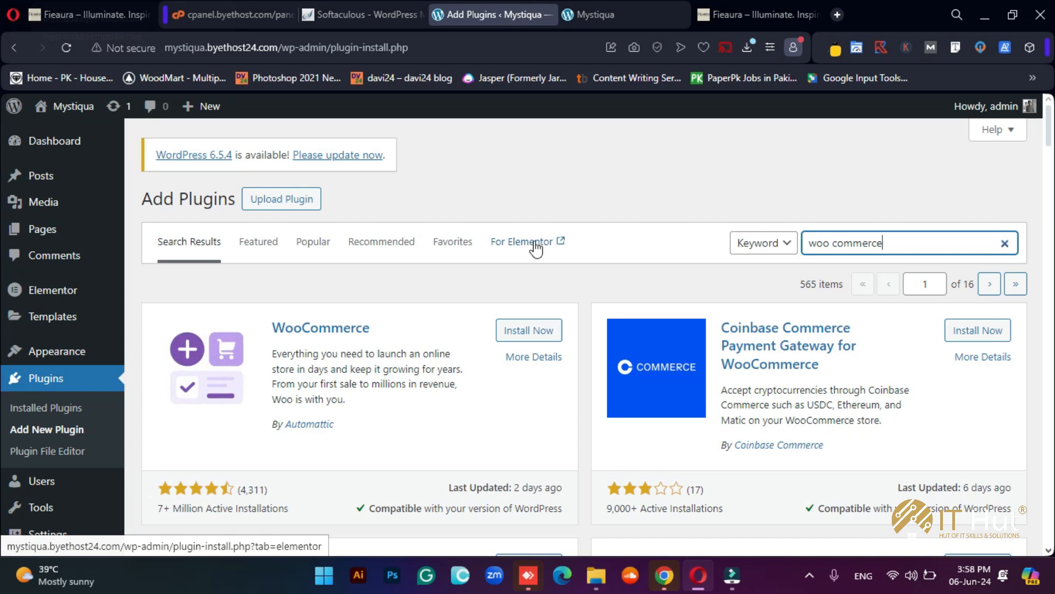
{"action": "left_click", "coordinate": [525, 333]}
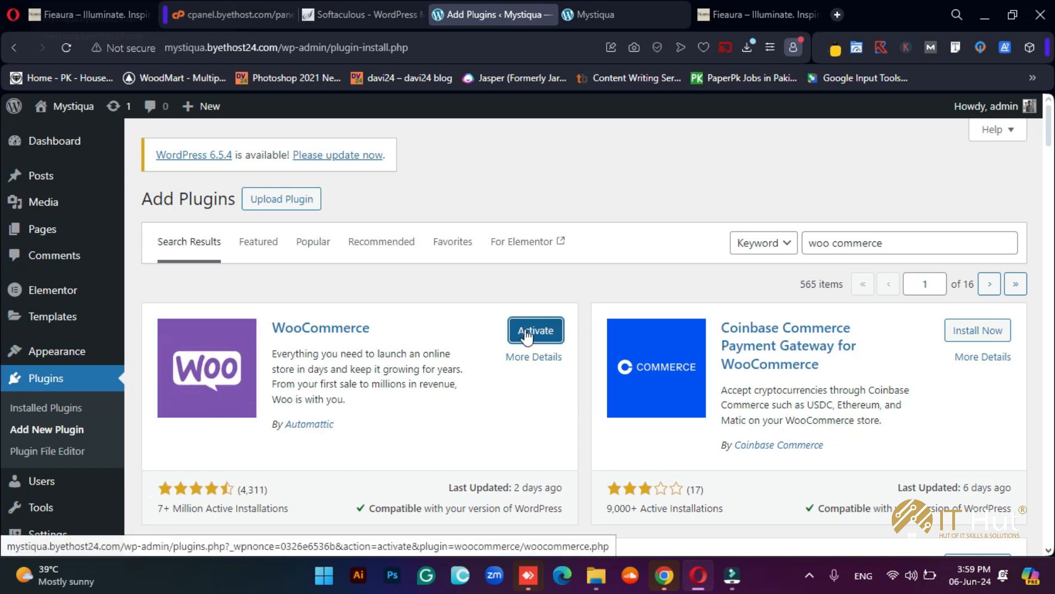
{"action": "left_click", "coordinate": [525, 333]}
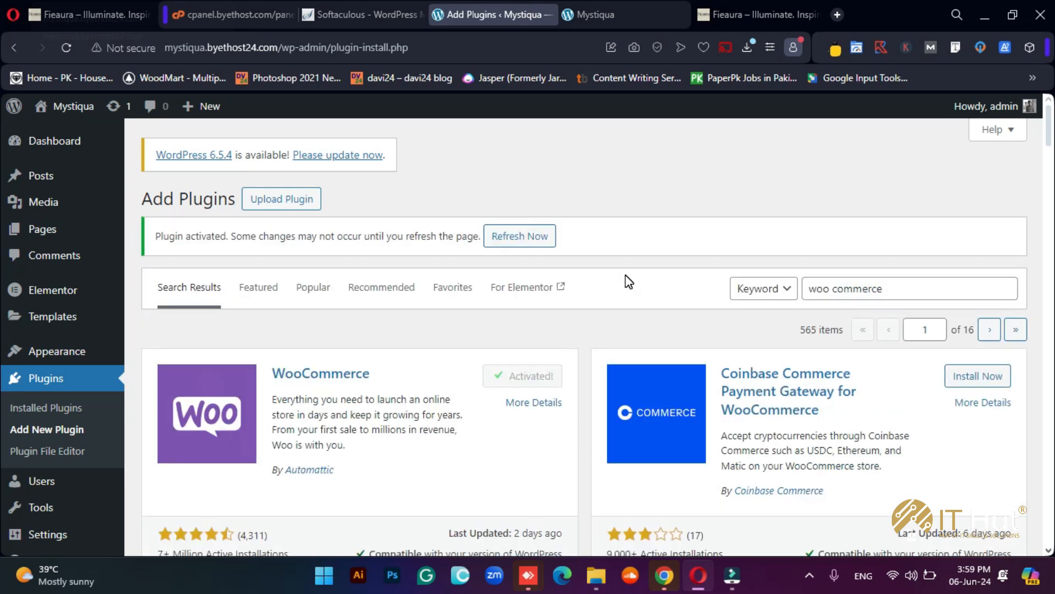
Load the WooCommerce Setup Wizard by going to the WordPress admin dashboard.
{"action": "left_click", "coordinate": [54, 144]}
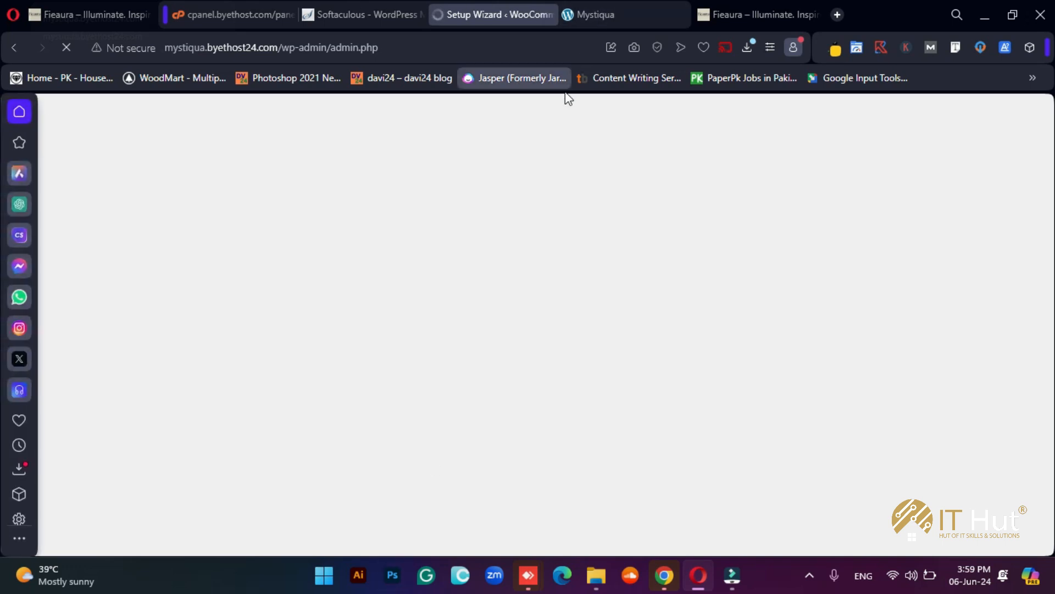
{"action": "left_click", "coordinate": [602, 16]}
{"action": "left_click", "coordinate": [474, 14]}
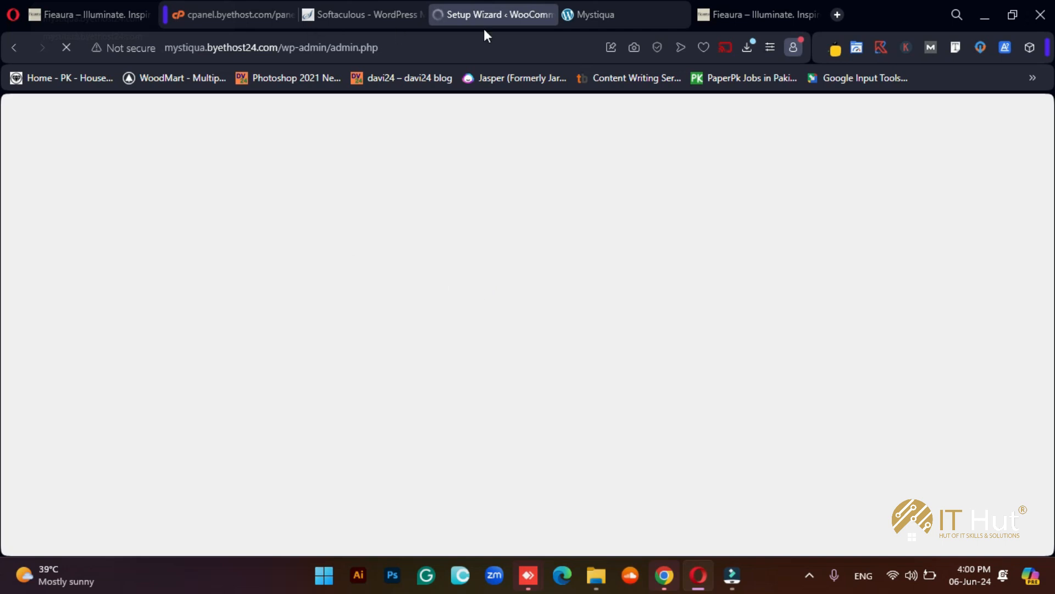
Open the Mystiqua WordPress dashboard in a new browser tab and move that tab beside the Softaculous one.
{"action": "left_click", "coordinate": [591, 9]}
{"action": "right_click", "coordinate": [74, 105]}
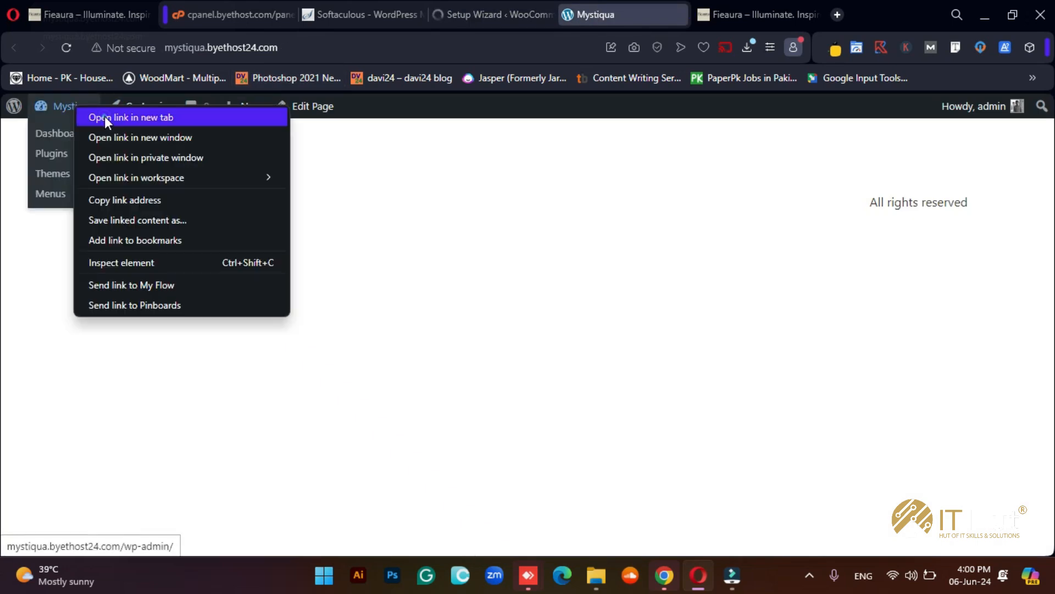
{"action": "left_click", "coordinate": [105, 115]}
{"action": "left_click", "coordinate": [681, 11]}
{"action": "left_click_drag", "start_coordinate": [605, 14], "coordinate": [453, 9]}
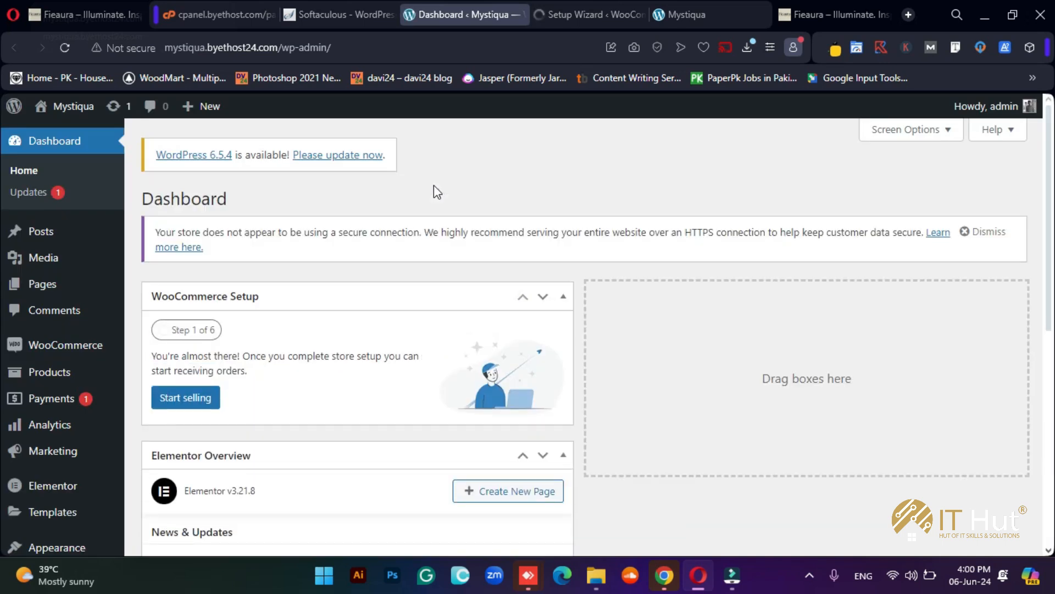
{"action": "left_click", "coordinate": [580, 6]}
{"action": "left_click", "coordinate": [481, 6]}
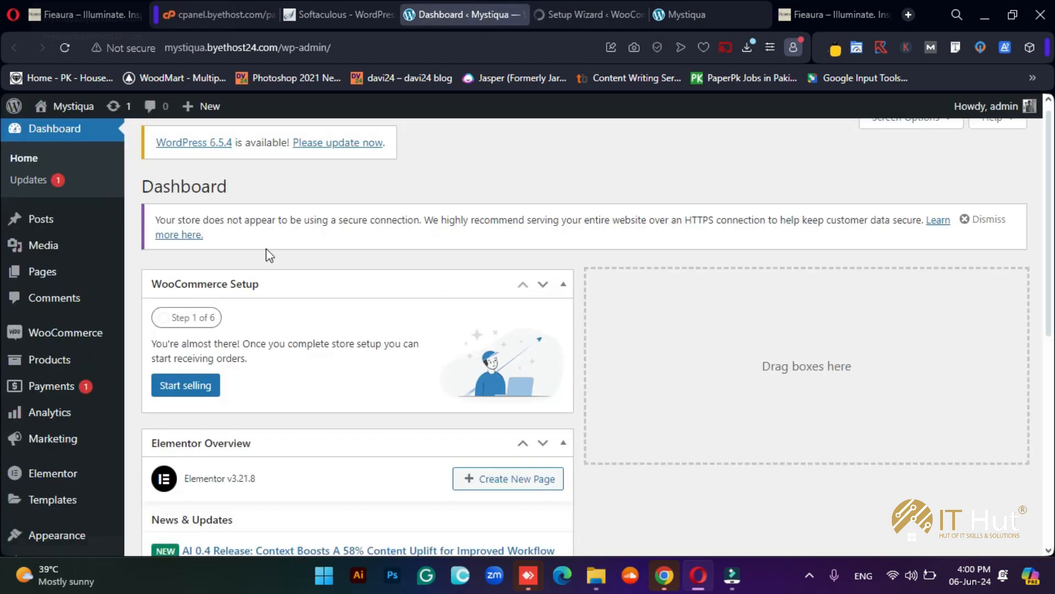
Open the WooCommerce settings and look through the general store options.
{"action": "mouse_move", "coordinate": [93, 342]}
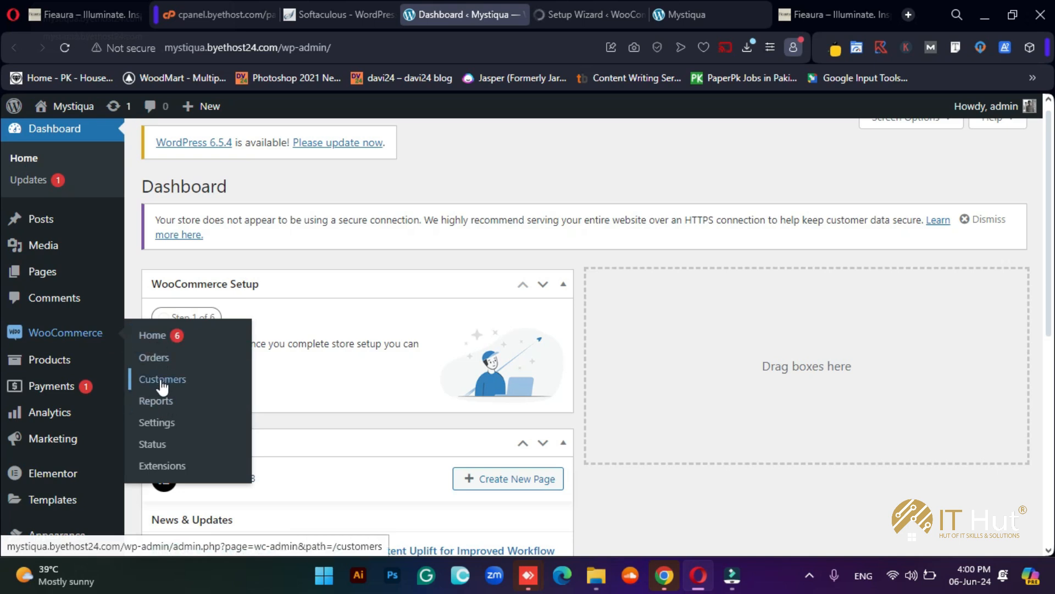
{"action": "left_click", "coordinate": [158, 423]}
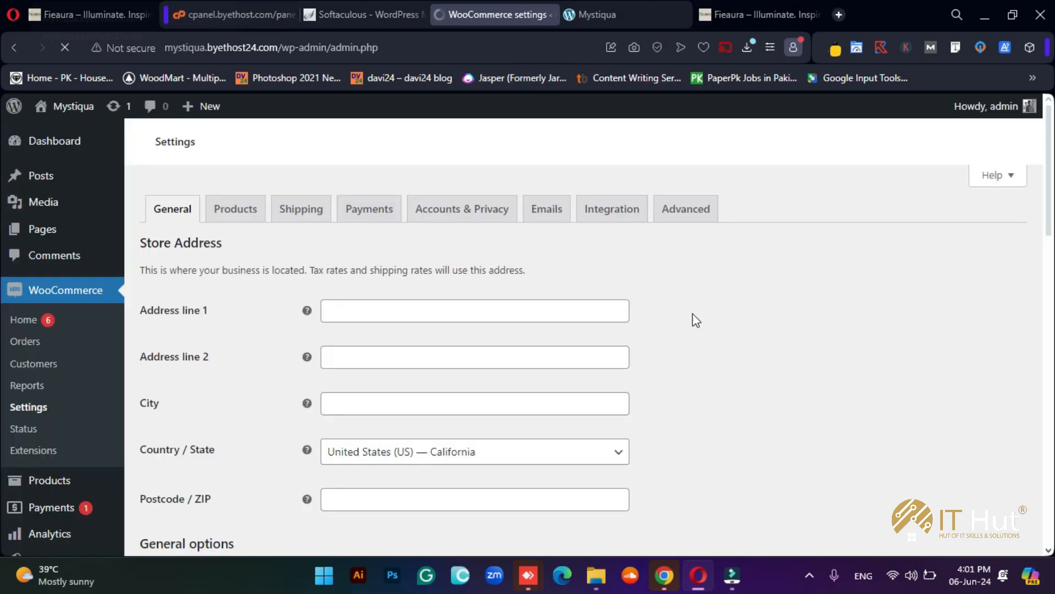
{"action": "scroll", "coordinate": [285, 291], "scroll_direction": "down", "scroll_amount": 8}
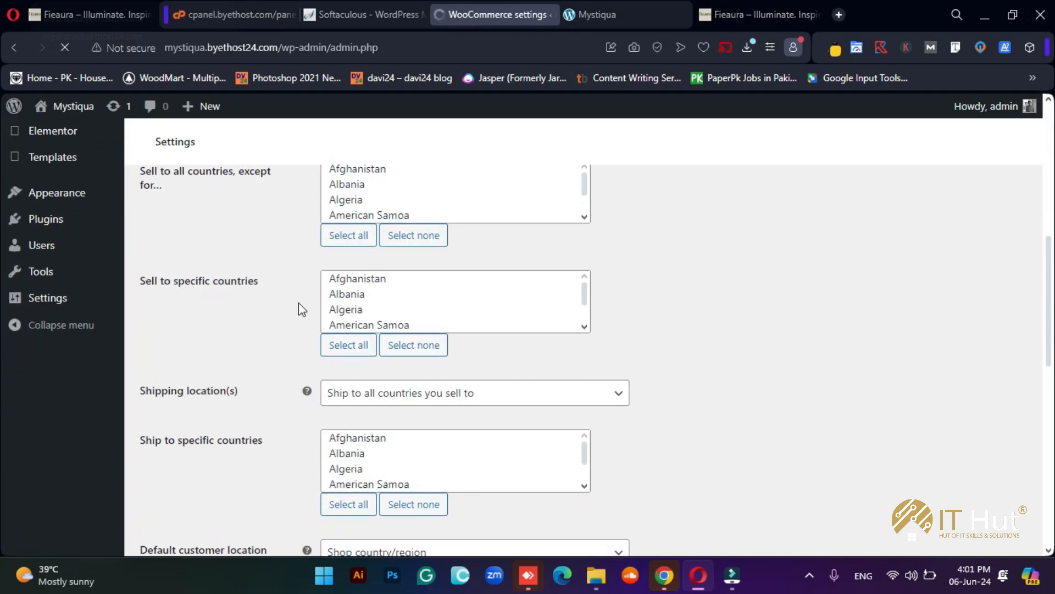
{"action": "scroll", "coordinate": [298, 297], "scroll_direction": "up", "scroll_amount": 8}
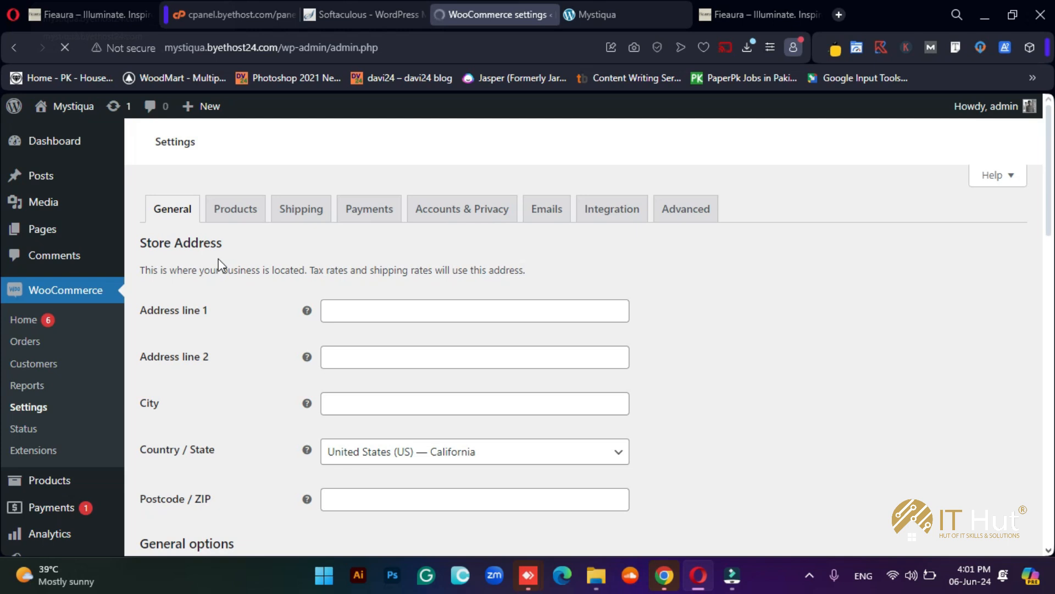
Fill in address line 1 and the city of the store address with the saved autofill entries.
{"action": "left_click", "coordinate": [356, 309]}
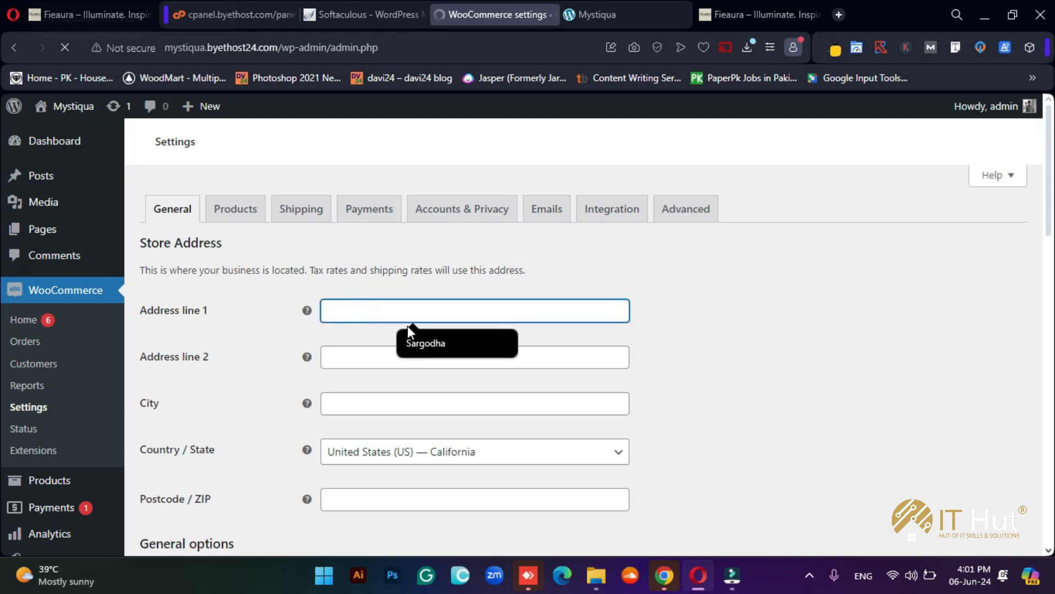
{"action": "left_click", "coordinate": [413, 340]}
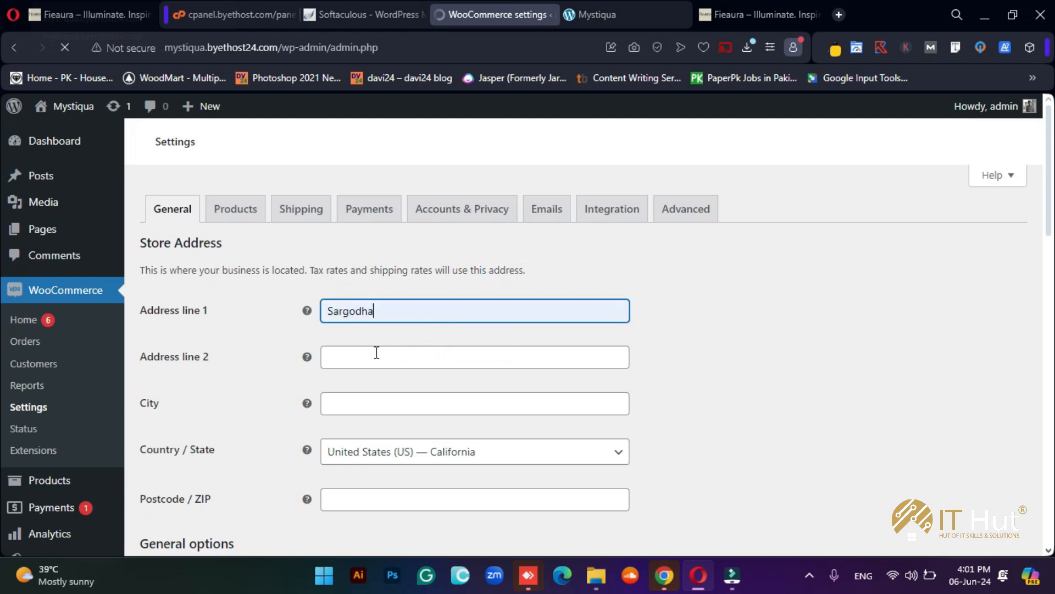
{"action": "left_click", "coordinate": [369, 399]}
{"action": "left_click", "coordinate": [440, 431]}
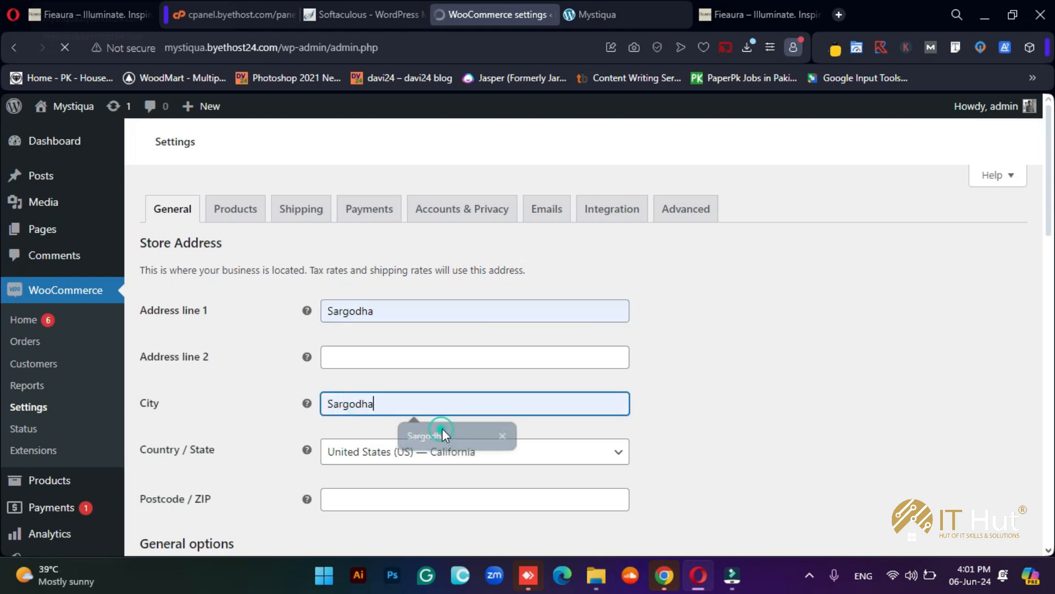
{"action": "scroll", "coordinate": [586, 370], "scroll_direction": "down", "scroll_amount": 1}
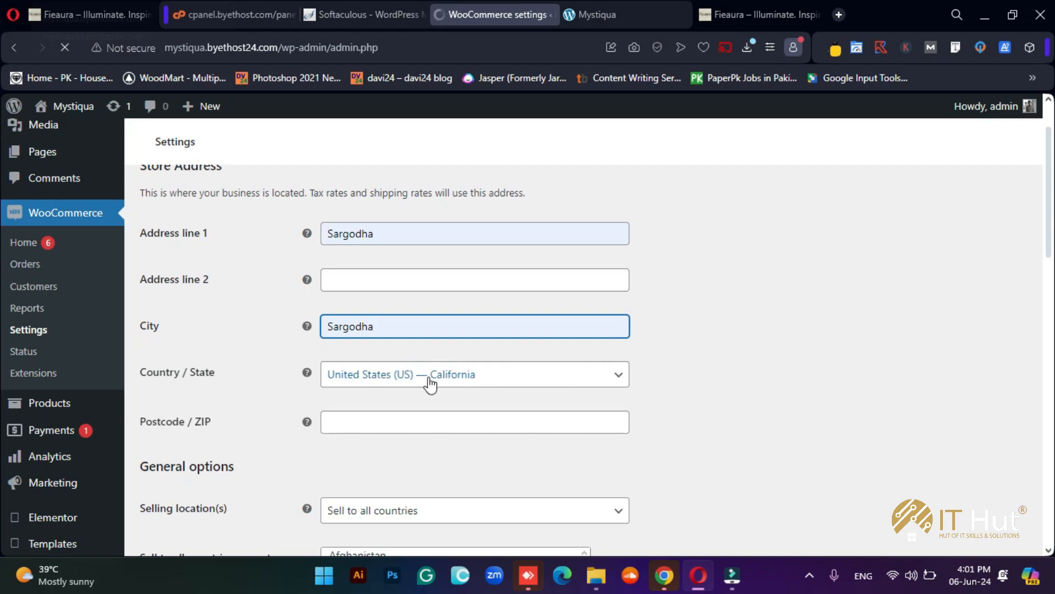
{"action": "left_click", "coordinate": [457, 378]}
{"action": "left_click", "coordinate": [543, 377]}
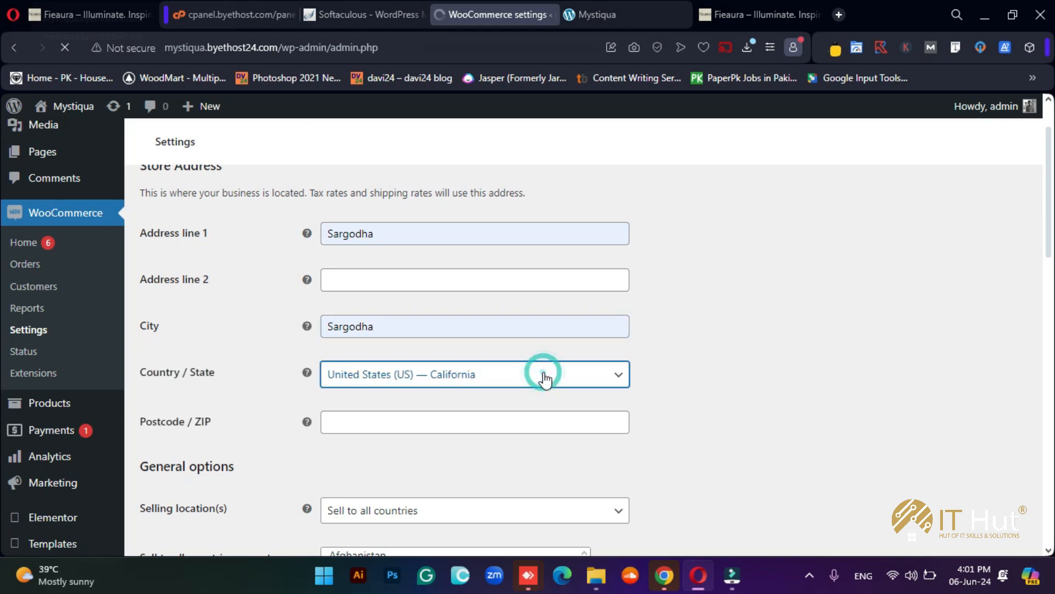
{"action": "left_click", "coordinate": [619, 376]}
{"action": "scroll", "coordinate": [676, 344], "scroll_direction": "down", "scroll_amount": 4}
{"action": "scroll", "coordinate": [676, 344], "scroll_direction": "up", "scroll_amount": 5}
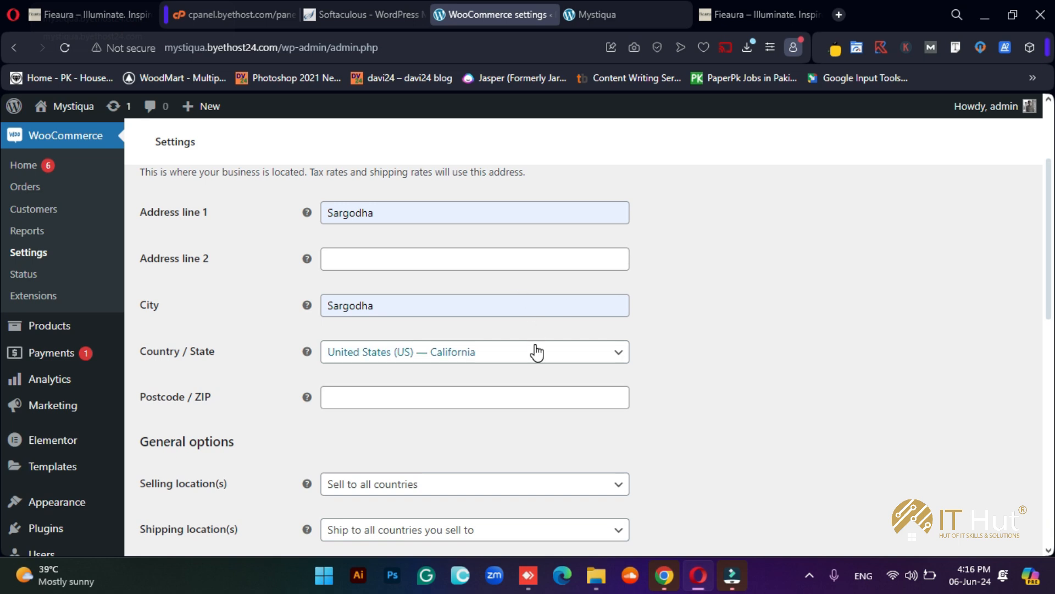
Set the store's Country / State to Pakistan — Punjab.
{"action": "left_click", "coordinate": [534, 346]}
{"action": "scroll", "coordinate": [801, 335], "scroll_direction": "down", "scroll_amount": 3}
{"action": "scroll", "coordinate": [372, 324], "scroll_direction": "up", "scroll_amount": 5}
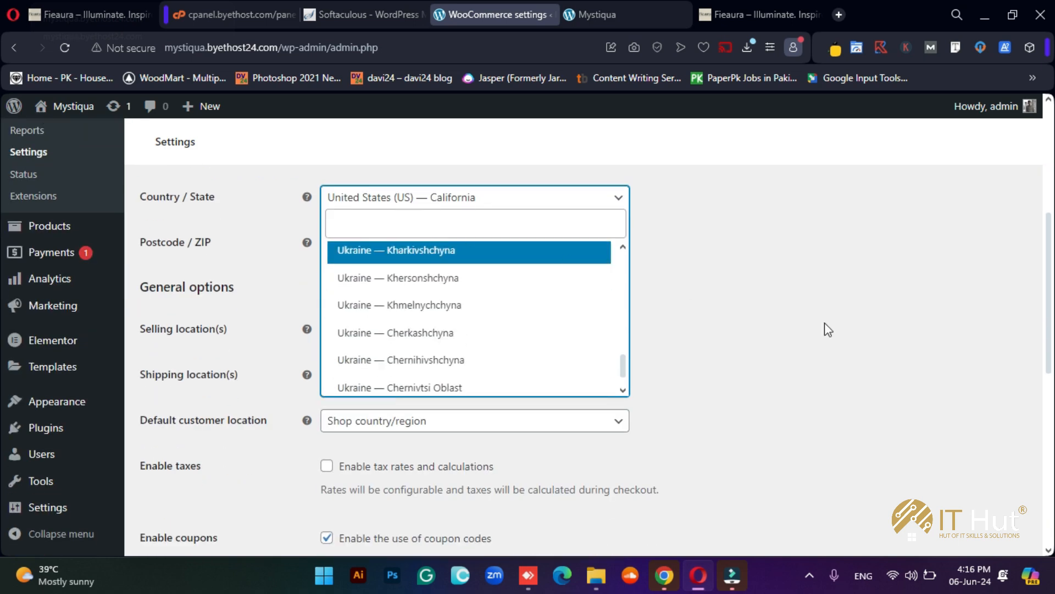
{"action": "scroll", "coordinate": [824, 323], "scroll_direction": "up", "scroll_amount": 1}
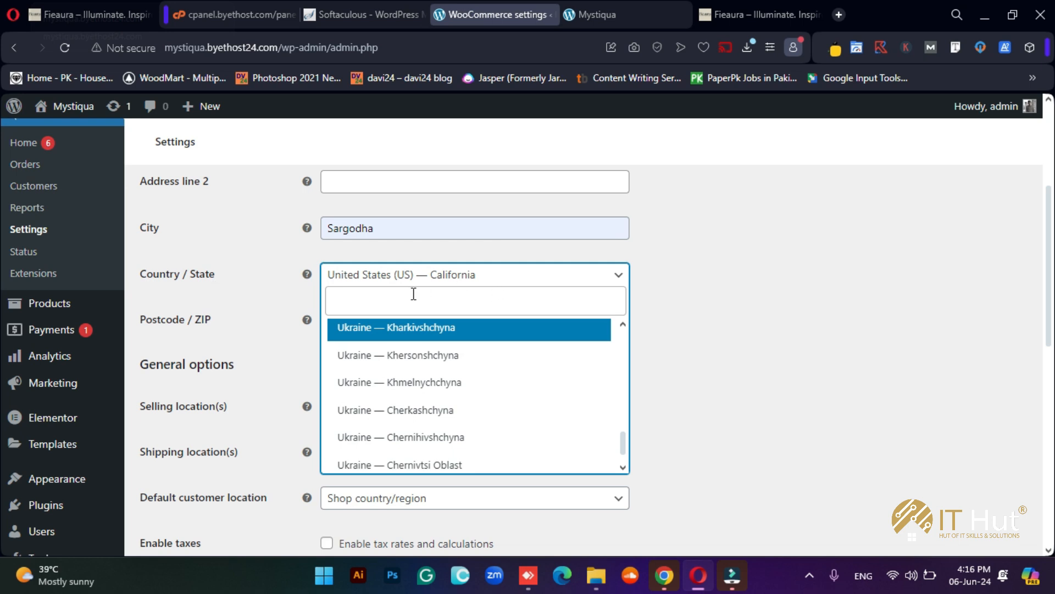
{"action": "scroll", "coordinate": [437, 363], "scroll_direction": "up", "scroll_amount": 5}
{"action": "scroll", "coordinate": [437, 357], "scroll_direction": "up", "scroll_amount": 5}
{"action": "left_click", "coordinate": [445, 301]}
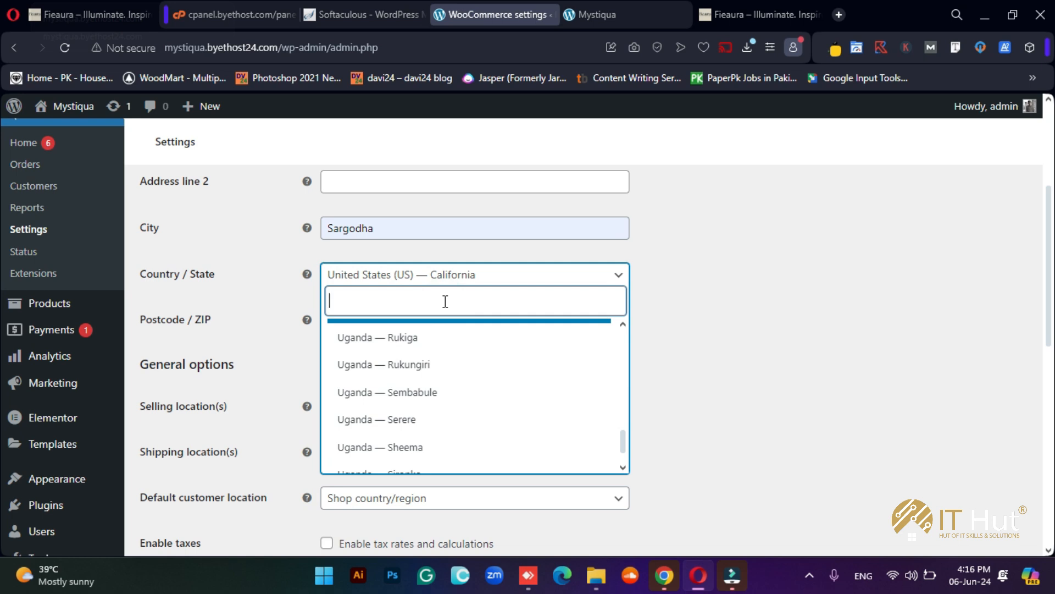
{"action": "type", "text": "Paki"}
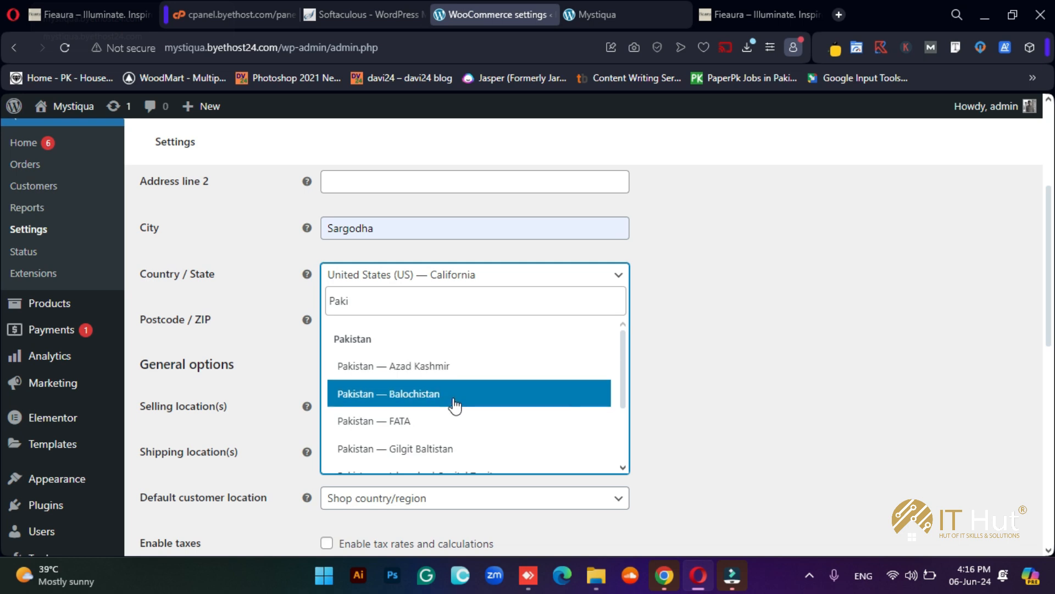
{"action": "scroll", "coordinate": [461, 426], "scroll_direction": "down", "scroll_amount": 3}
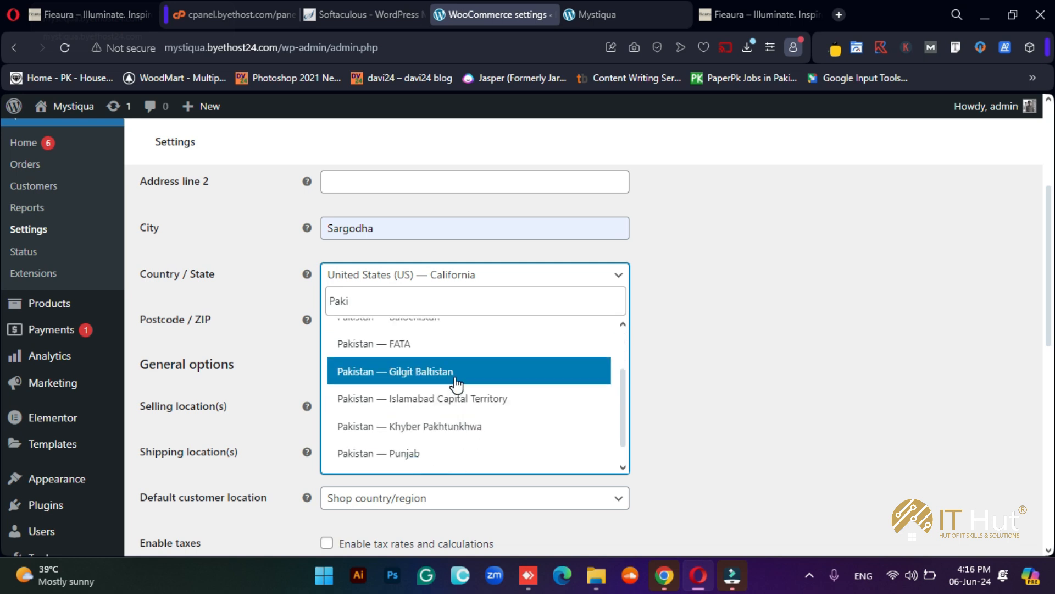
{"action": "left_click", "coordinate": [450, 455]}
Search the web in a new browser tab for "Bahria town rawalpindi zip code".
{"action": "left_click", "coordinate": [360, 322]}
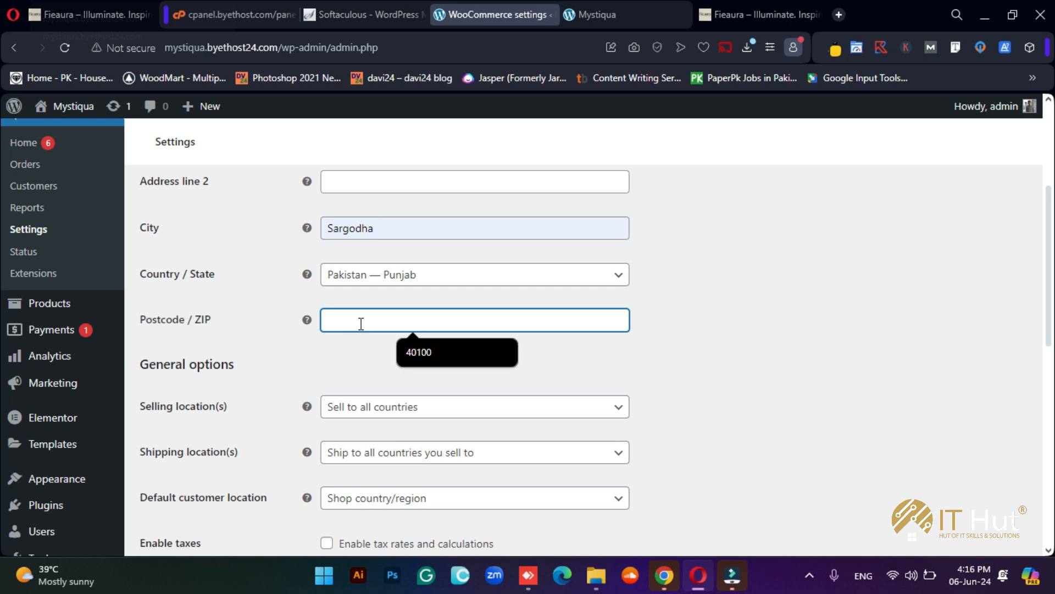
{"action": "left_click", "coordinate": [838, 17]}
{"action": "type", "text": "rawa"}
{"action": "key", "text": "BackSpace"}
{"action": "key", "text": "BackSpace"}
{"action": "key", "text": "BackSpace"}
{"action": "key", "text": "BackSpace"}
{"action": "type", "text": "Bh"}
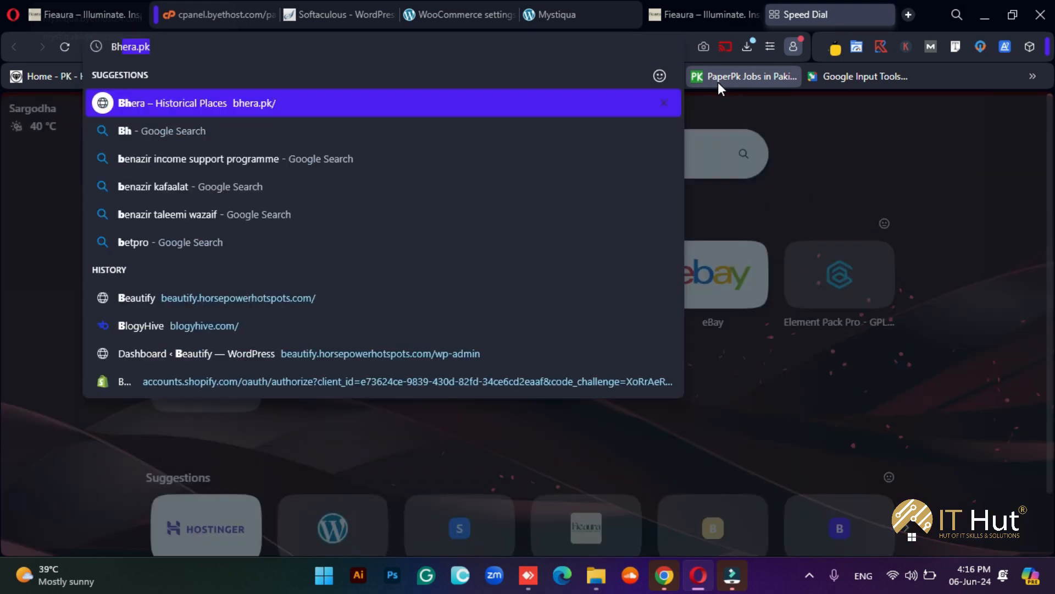
{"action": "key", "text": "BackSpace"}
{"action": "key", "text": "BackSpace"}
{"action": "type", "text": "ahria"}
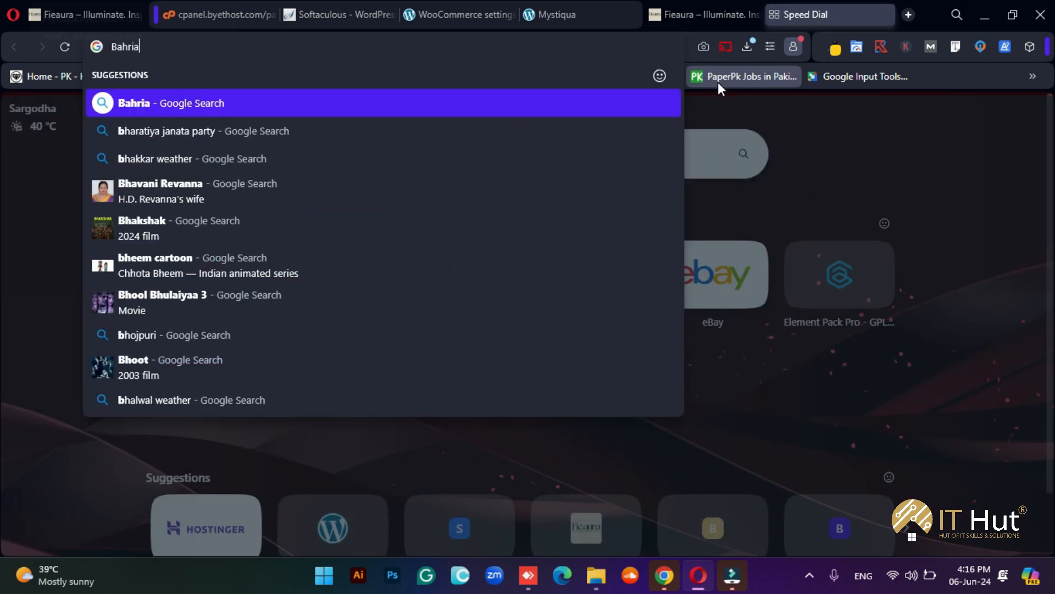
{"action": "type", "text": " town "}
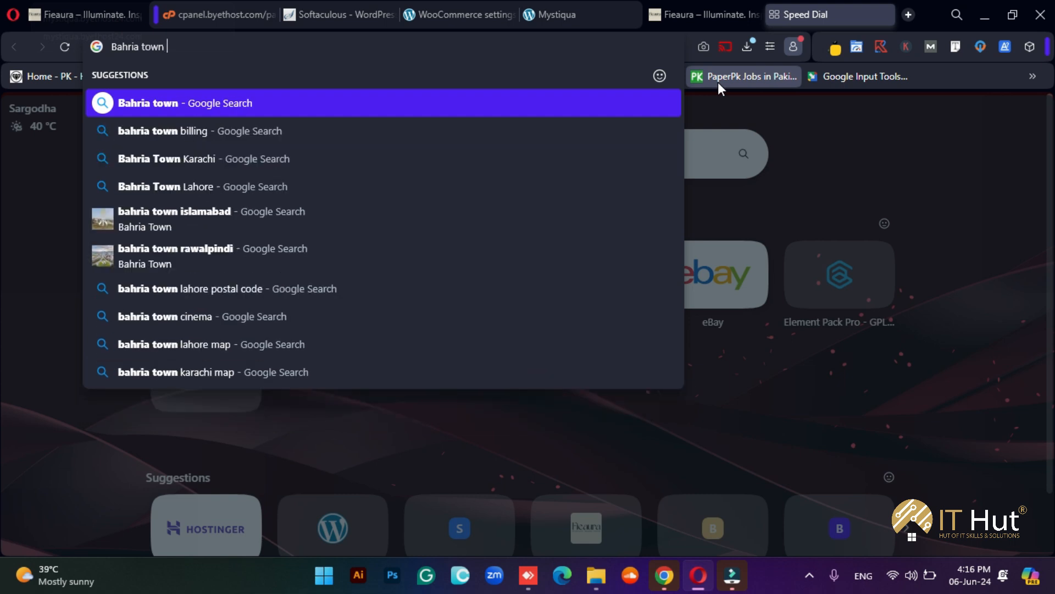
{"action": "type", "text": "rawalpin"}
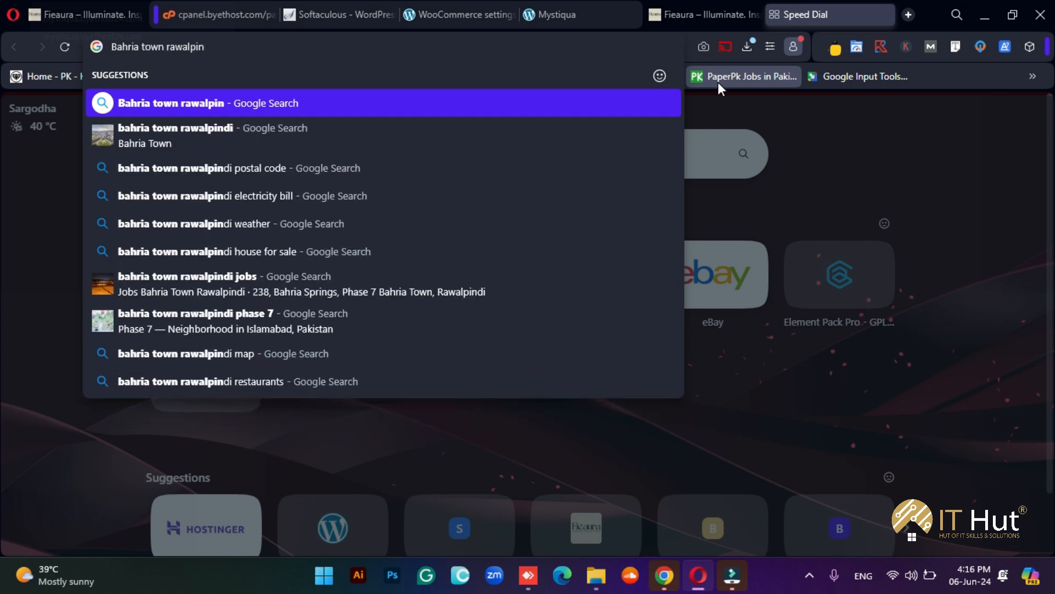
{"action": "type", "text": "di a"}
{"action": "key", "text": "BackSpace"}
{"action": "type", "text": "zip code"}
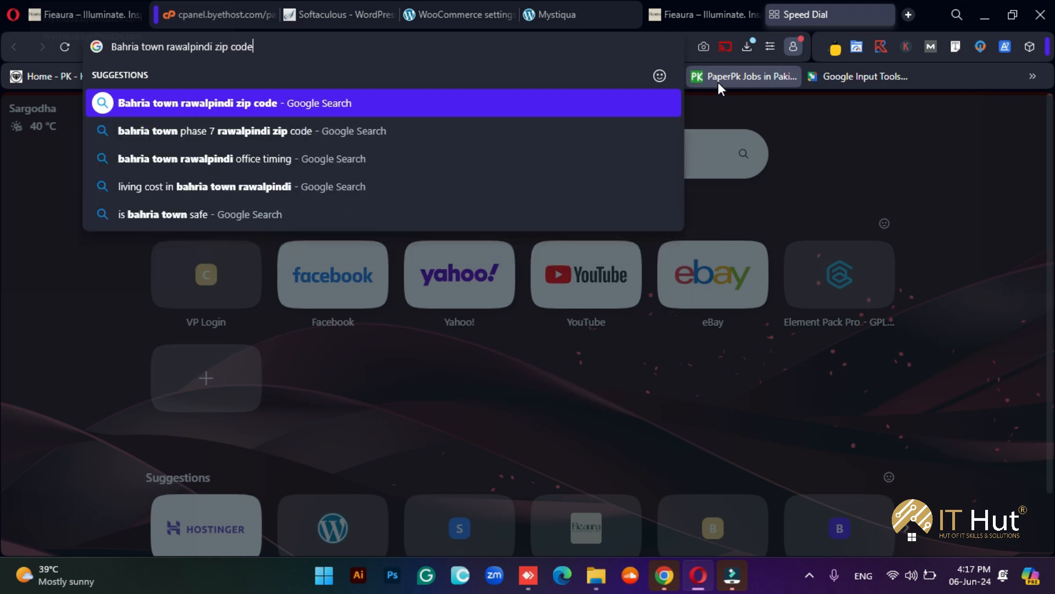
{"action": "key", "text": "Return"}
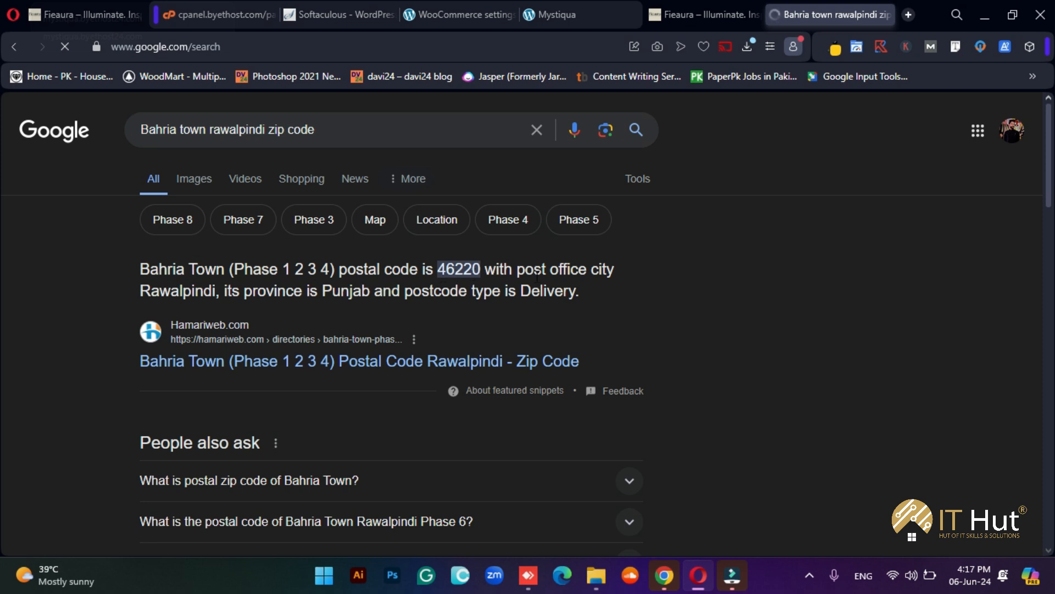
Return to the WooCommerce settings and enter the store's postcode.
{"action": "left_click", "coordinate": [695, 2]}
{"action": "left_click", "coordinate": [457, 7]}
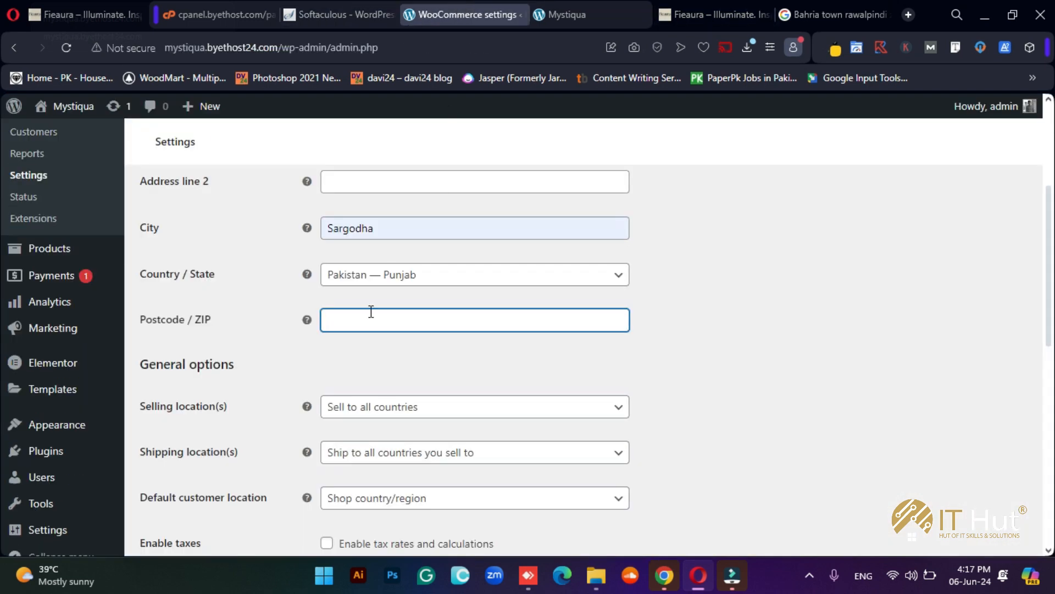
{"action": "type", "text": "40100"}
Set the selling locations to "Sell to specific countries" and add Pakistan as the only country.
{"action": "scroll", "coordinate": [706, 344], "scroll_direction": "down", "scroll_amount": 2}
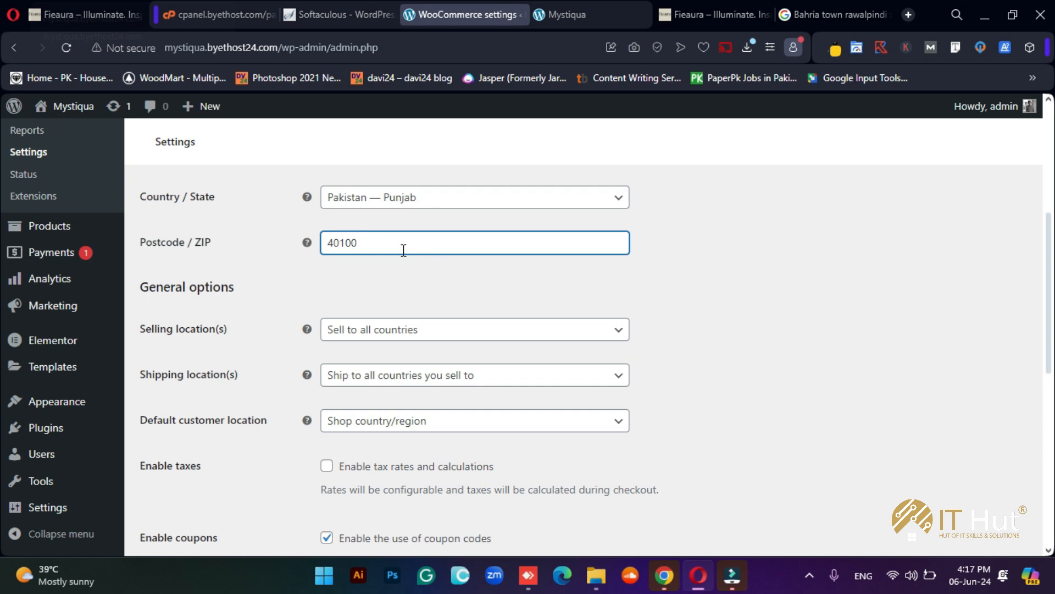
{"action": "scroll", "coordinate": [786, 346], "scroll_direction": "down", "scroll_amount": 1}
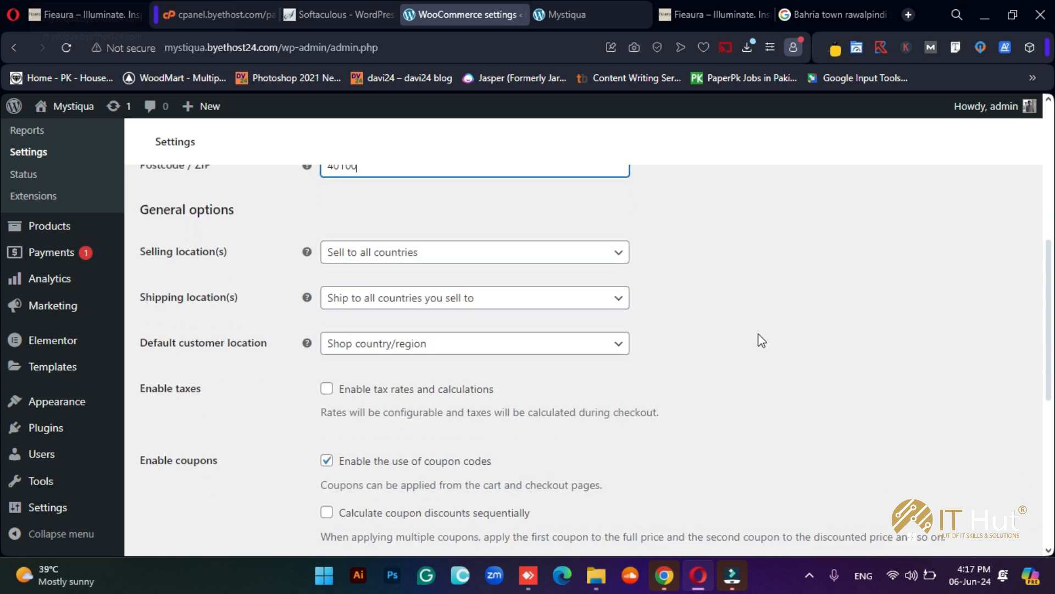
{"action": "left_click", "coordinate": [410, 259]}
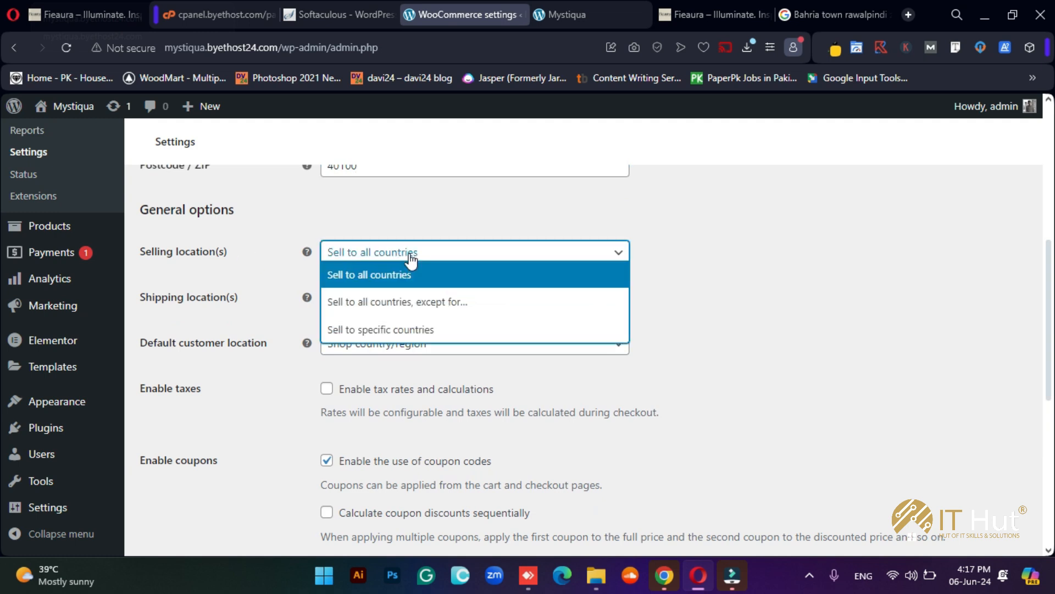
{"action": "left_click", "coordinate": [433, 329]}
{"action": "left_click", "coordinate": [424, 301]}
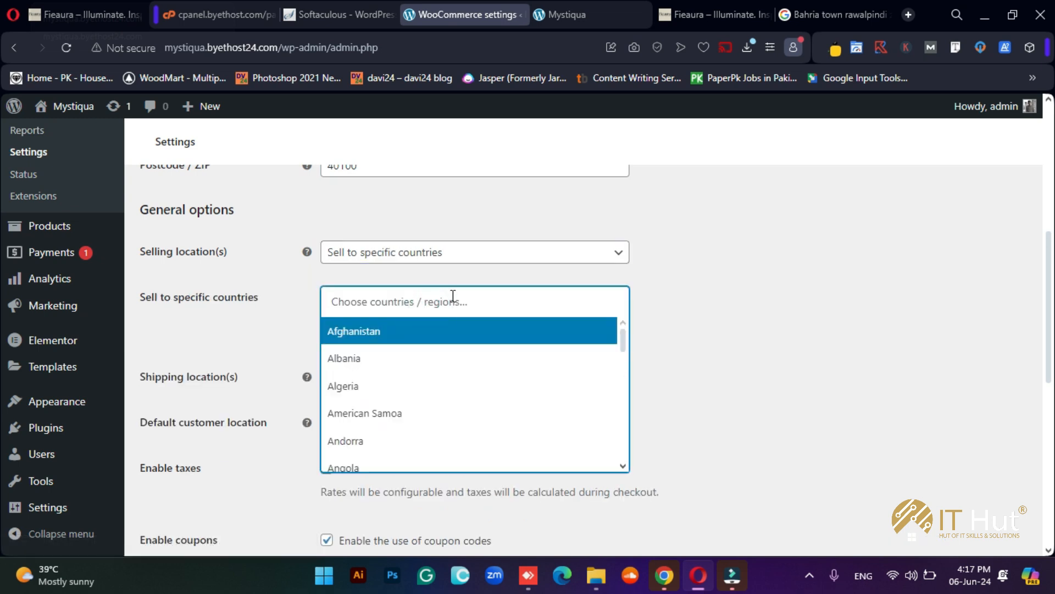
{"action": "type", "text": "Pakis"}
{"action": "key", "text": "Return"}
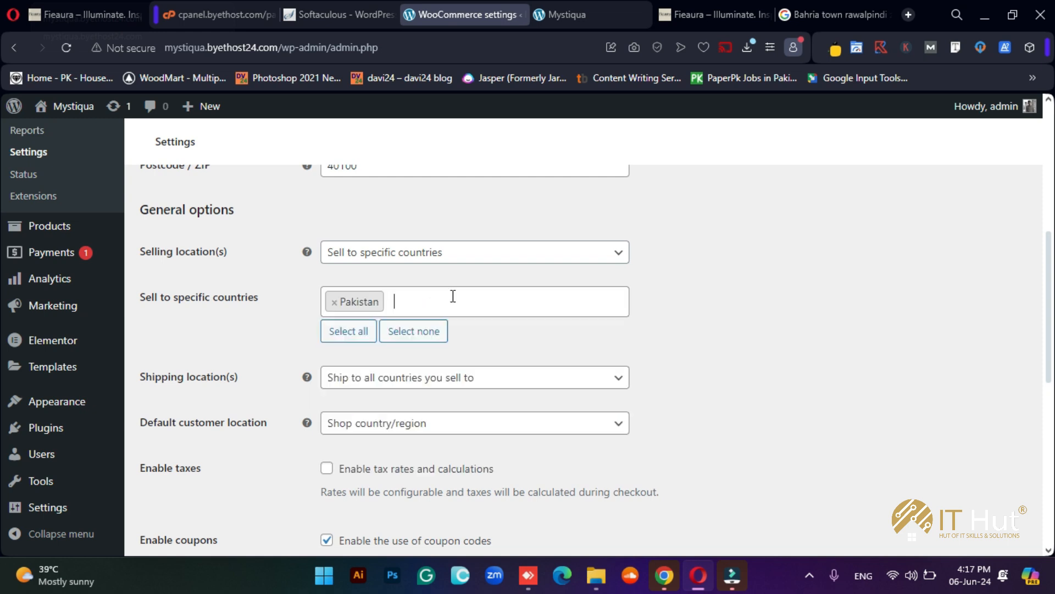
Set the shipping locations to "Ship to specific countries only" and add Pakistan as the destination.
{"action": "scroll", "coordinate": [648, 337], "scroll_direction": "down", "scroll_amount": 3}
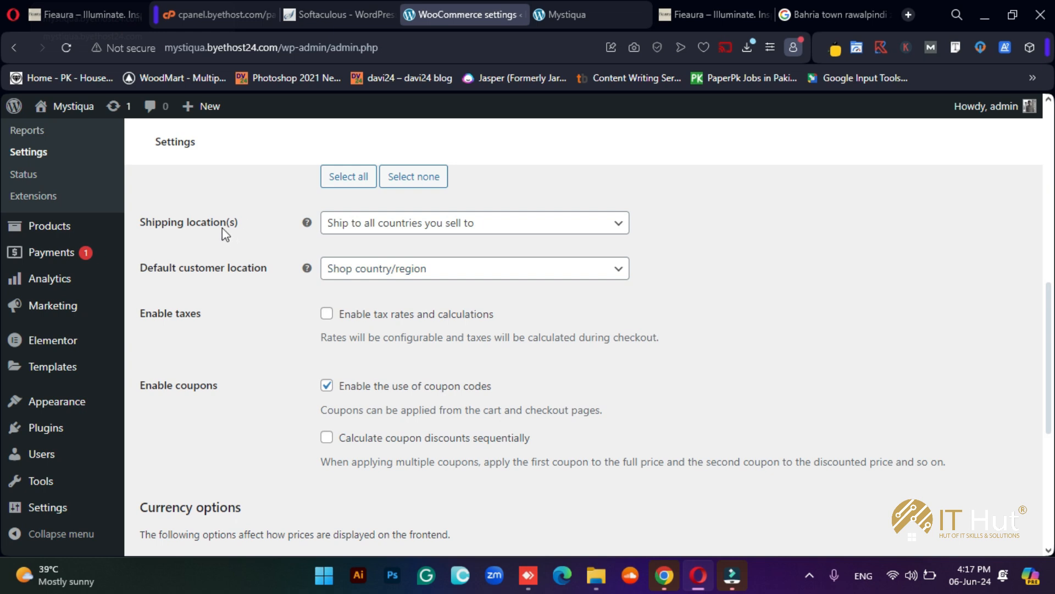
{"action": "left_click", "coordinate": [418, 225]}
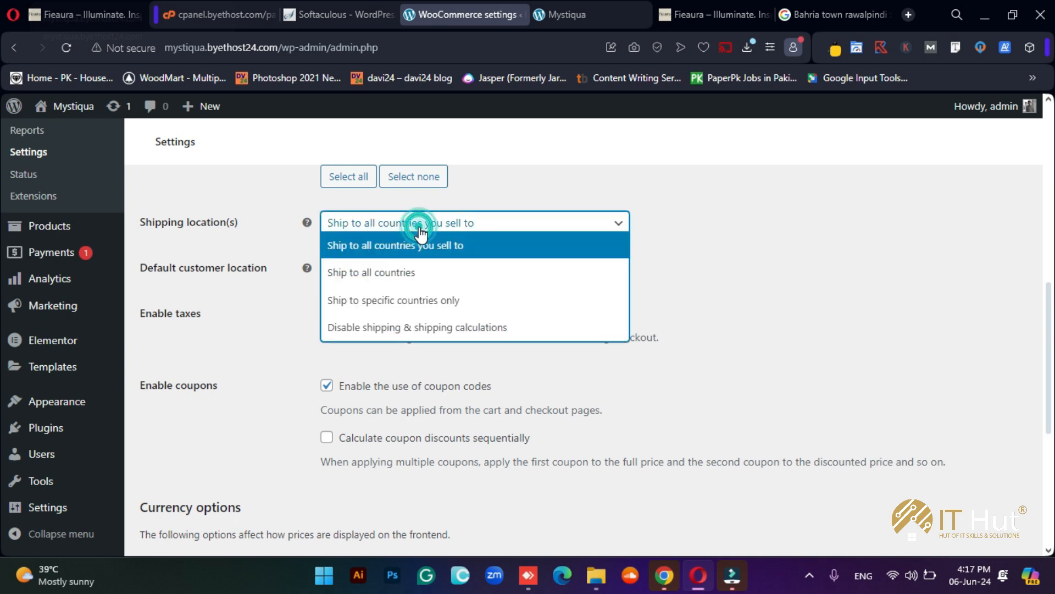
{"action": "left_click", "coordinate": [406, 300]}
{"action": "left_click", "coordinate": [436, 271]}
{"action": "type", "text": "Pak"}
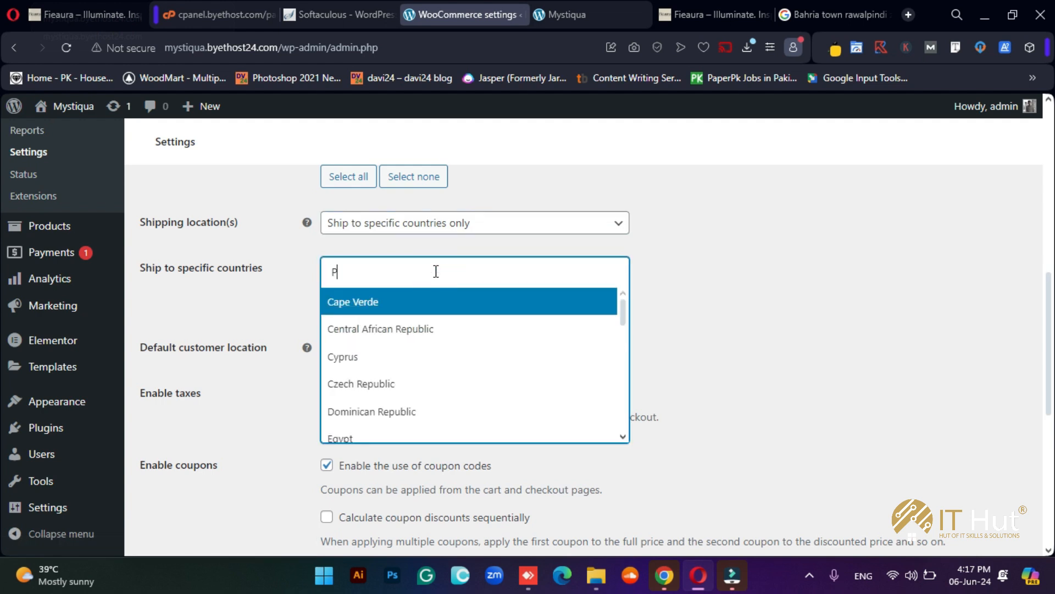
{"action": "key", "text": "Return"}
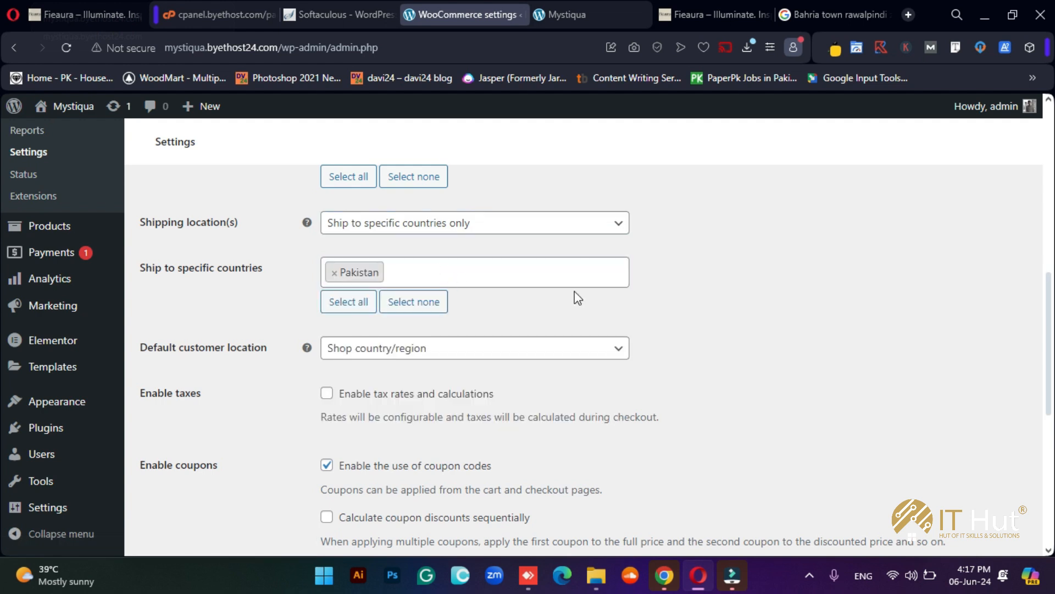
Review the default customer location options, then the tax and coupon settings, without changing them.
{"action": "scroll", "coordinate": [575, 294], "scroll_direction": "down", "scroll_amount": 2}
{"action": "left_click", "coordinate": [410, 275]}
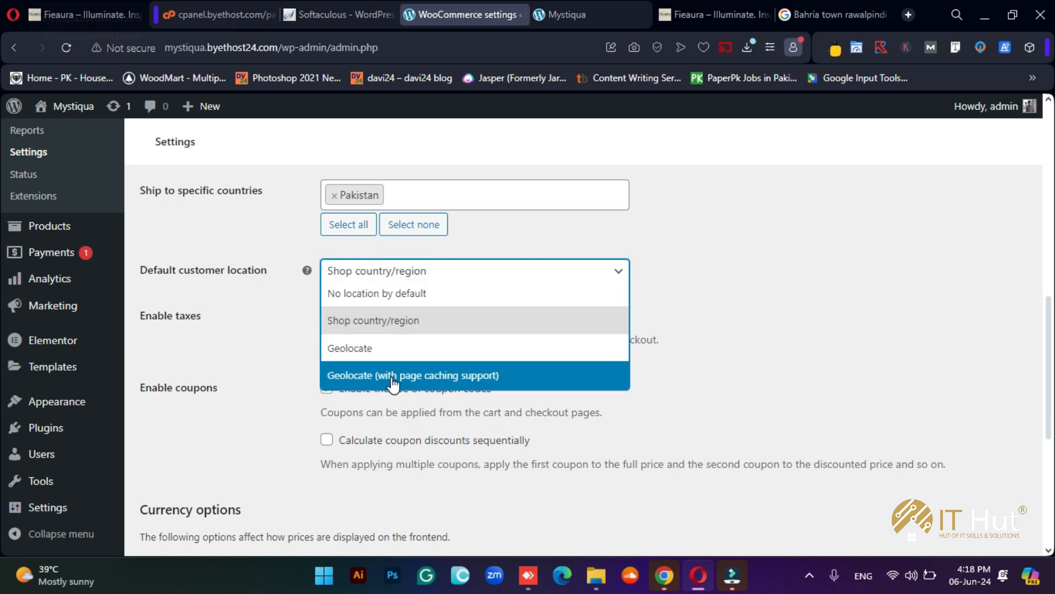
{"action": "left_click", "coordinate": [708, 299]}
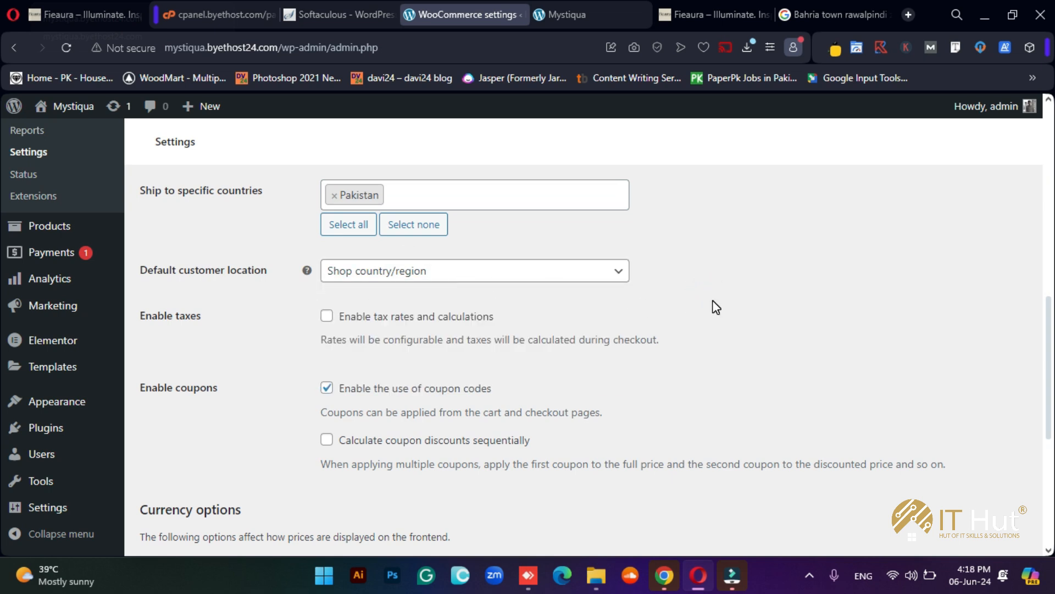
{"action": "scroll", "coordinate": [720, 314], "scroll_direction": "down", "scroll_amount": 2}
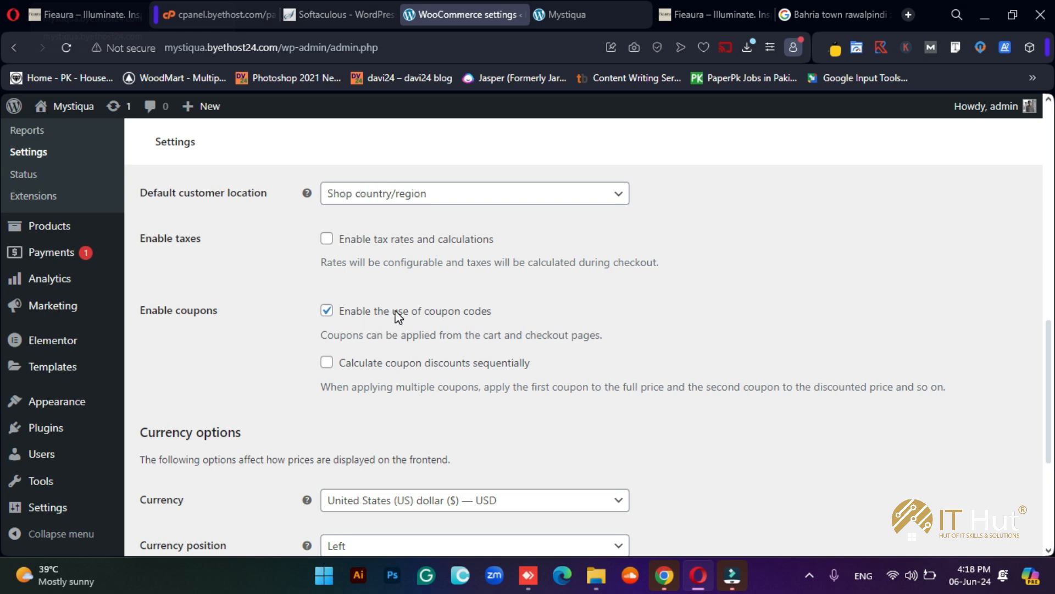
{"action": "scroll", "coordinate": [462, 369], "scroll_direction": "down", "scroll_amount": 1}
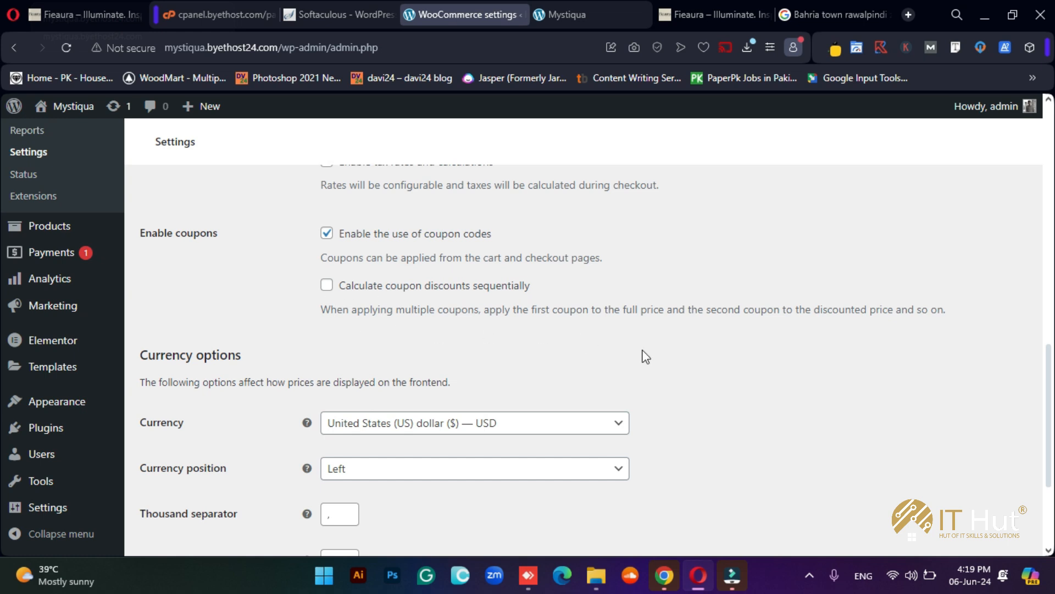
Set the store currency to Pakistani rupee (₨) — PKR and save the general settings.
{"action": "scroll", "coordinate": [694, 379], "scroll_direction": "down", "scroll_amount": 3}
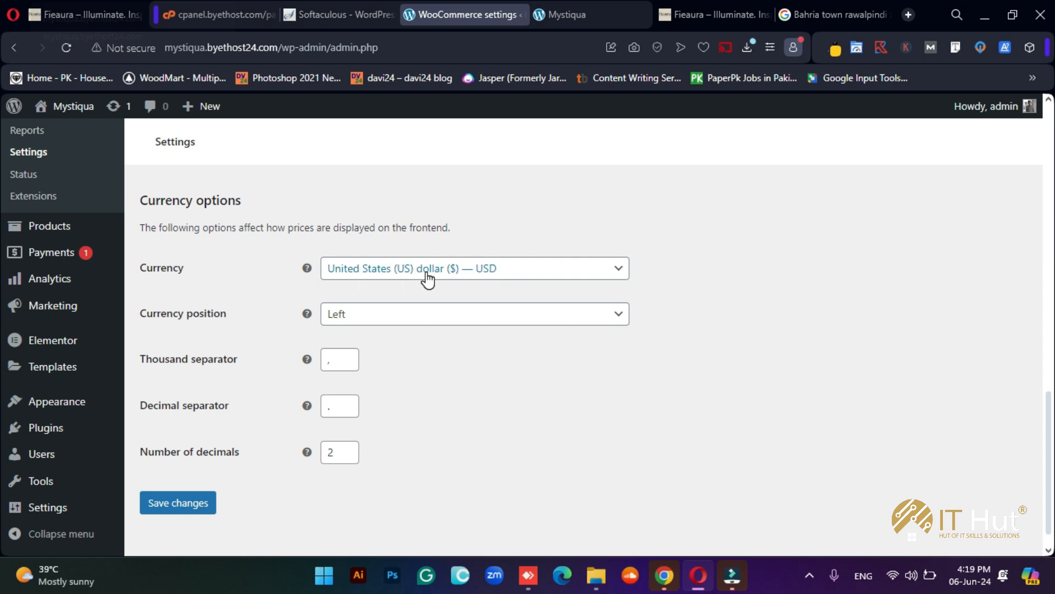
{"action": "left_click", "coordinate": [473, 275]}
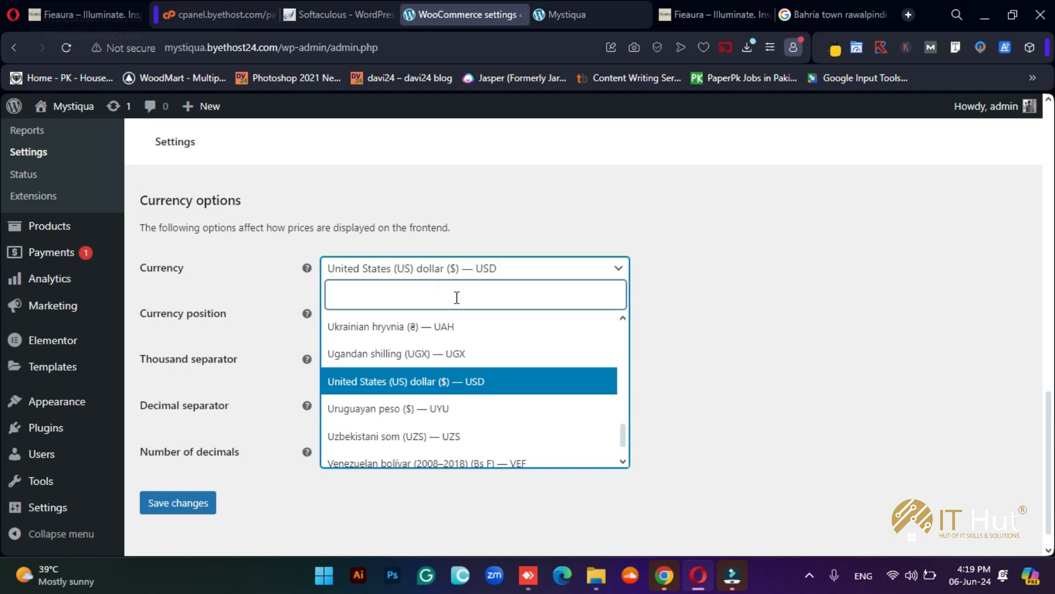
{"action": "type", "text": "Pakis"}
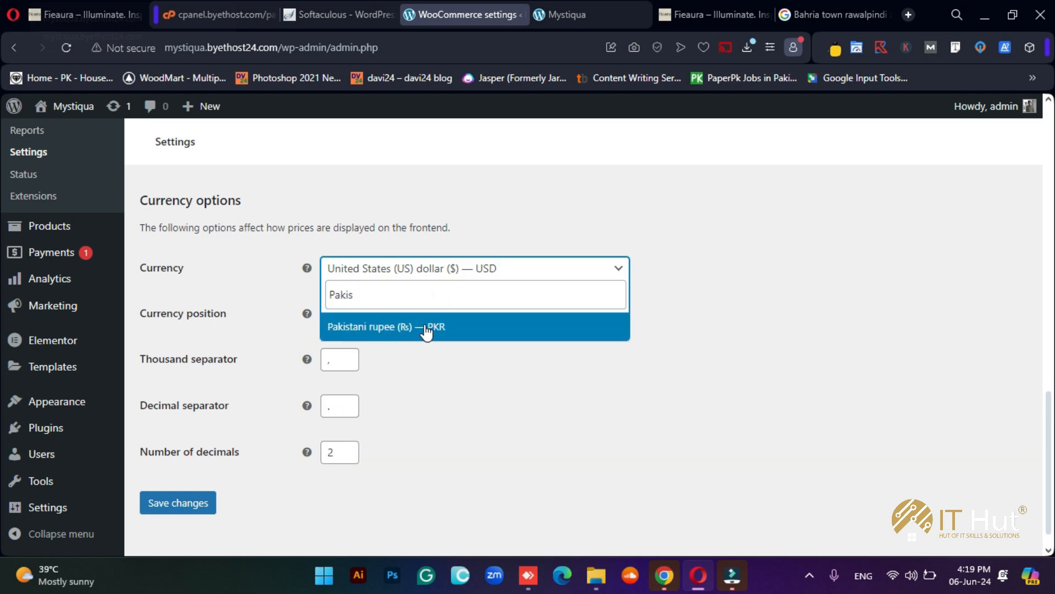
{"action": "left_click", "coordinate": [447, 326]}
{"action": "left_click", "coordinate": [187, 501]}
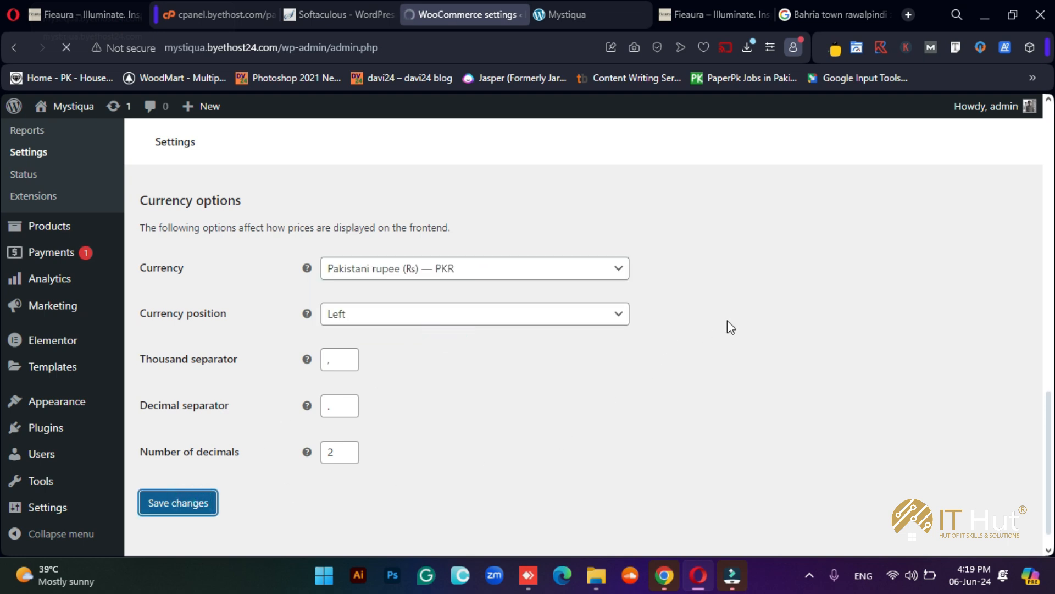
Open the Products section of the WooCommerce settings and look over its shop page and measurement options.
{"action": "scroll", "coordinate": [739, 343], "scroll_direction": "up", "scroll_amount": 6}
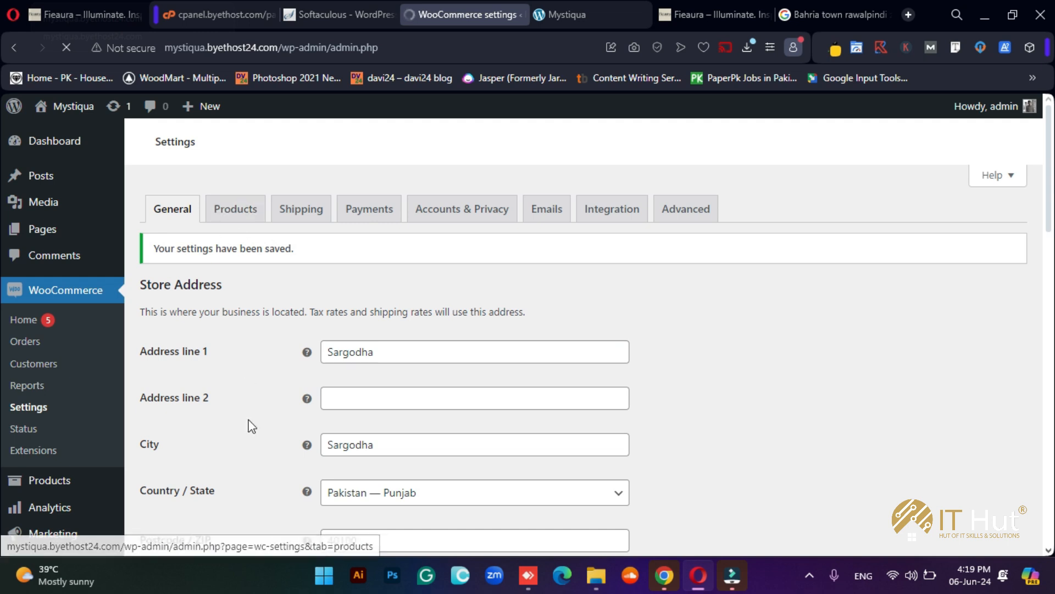
{"action": "left_click", "coordinate": [233, 215]}
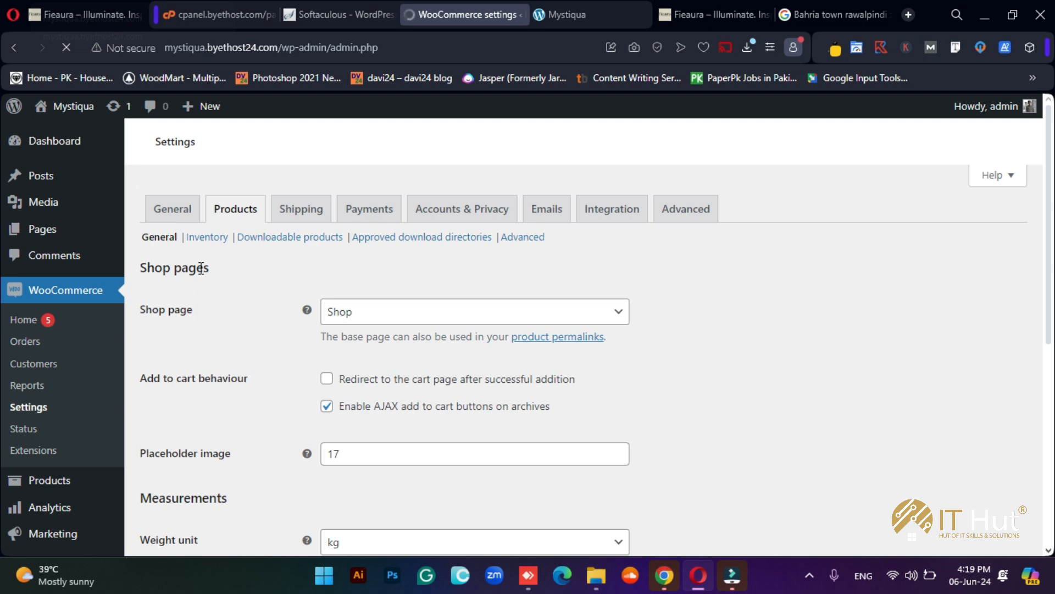
{"action": "scroll", "coordinate": [318, 282], "scroll_direction": "down", "scroll_amount": 2}
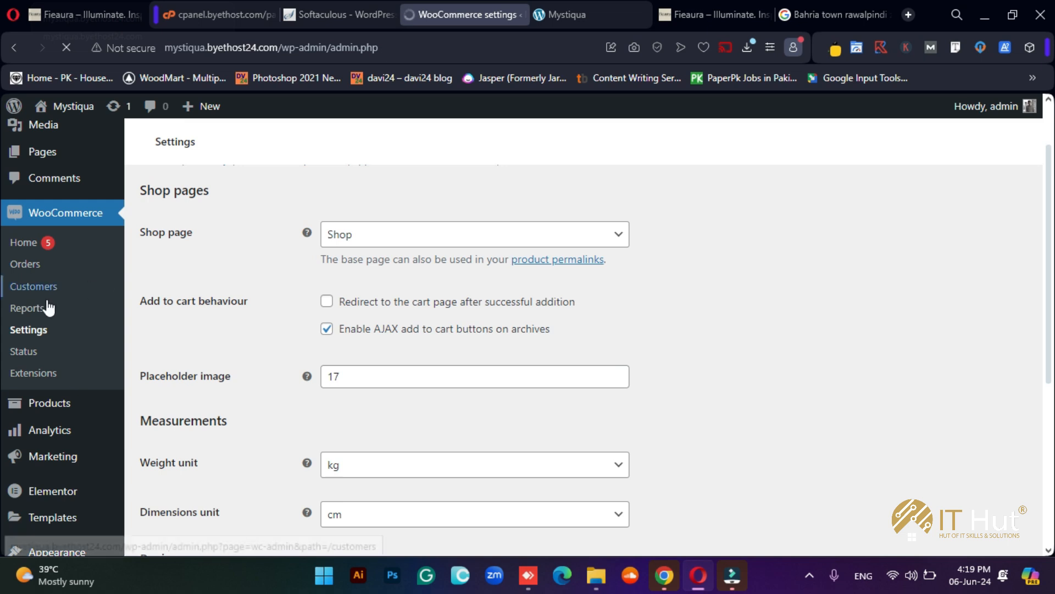
{"action": "scroll", "coordinate": [44, 307], "scroll_direction": "up", "scroll_amount": 2}
Open the site's Pages list in a new browser tab and look through the pages WooCommerce added.
{"action": "right_click", "coordinate": [52, 230]}
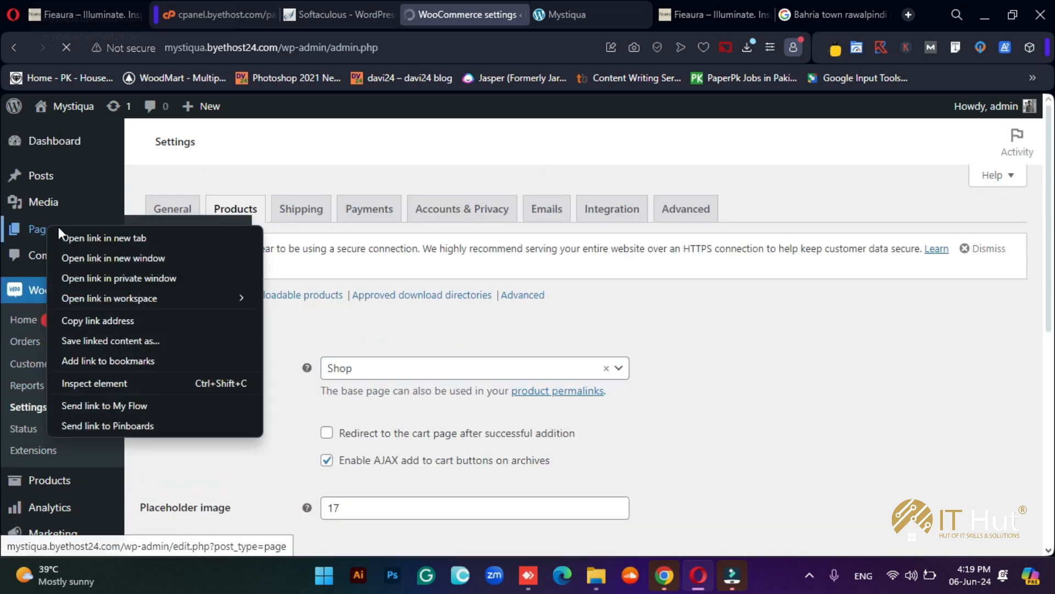
{"action": "left_click", "coordinate": [68, 235]}
{"action": "left_click", "coordinate": [507, 15]}
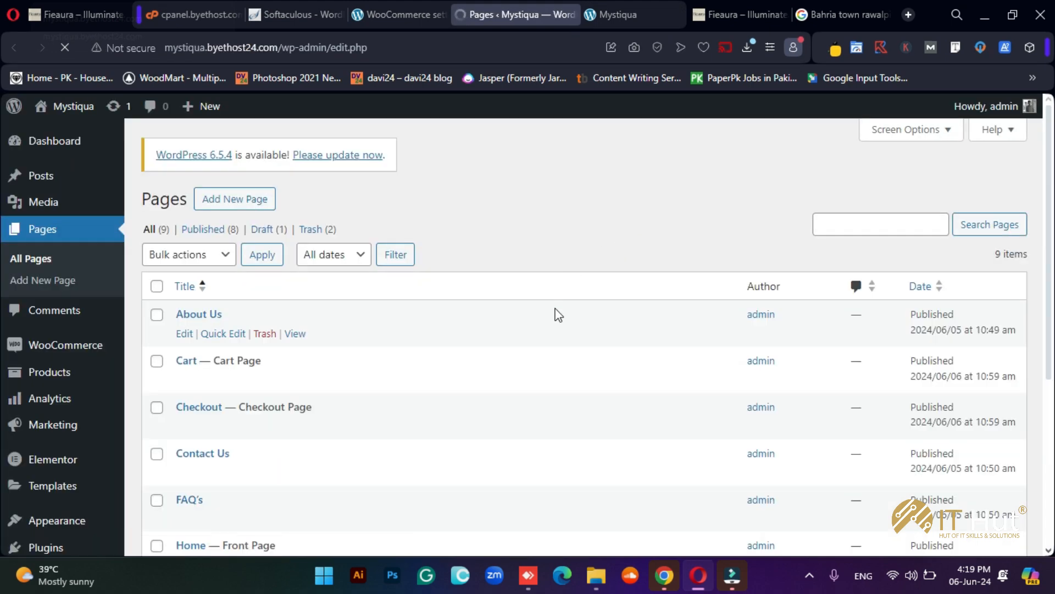
{"action": "scroll", "coordinate": [556, 313], "scroll_direction": "down", "scroll_amount": 5}
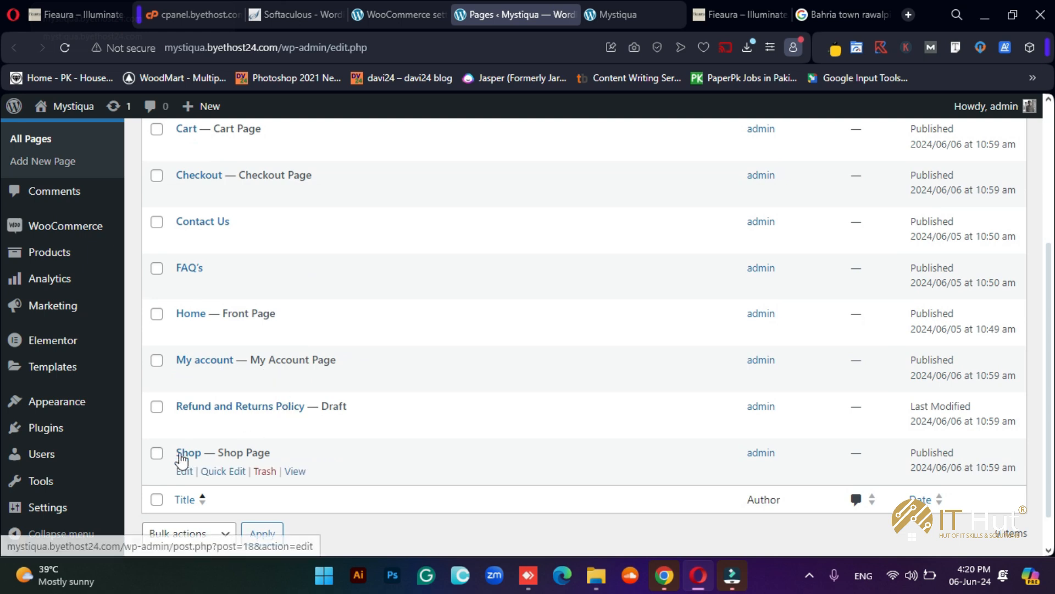
{"action": "scroll", "coordinate": [211, 227], "scroll_direction": "up", "scroll_amount": 1}
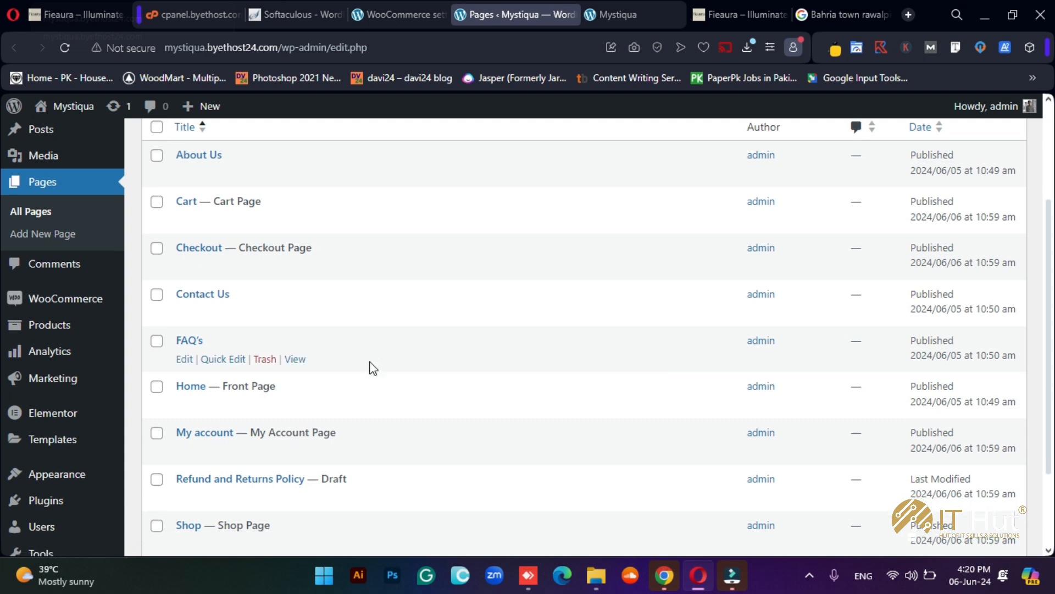
{"action": "scroll", "coordinate": [329, 385], "scroll_direction": "down", "scroll_amount": 1}
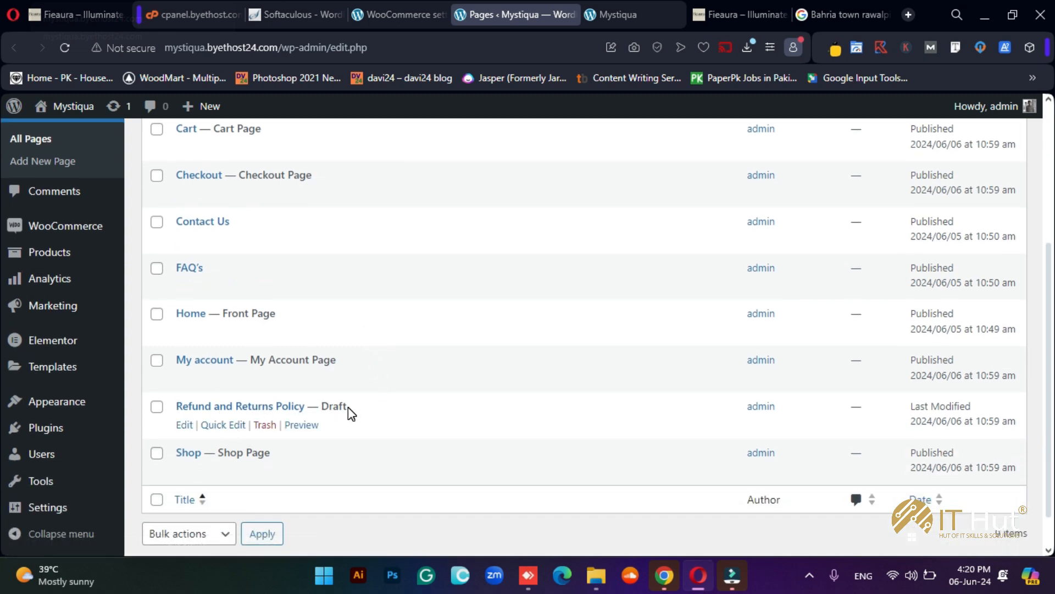
Open the draft Refund and Returns Policy page for editing and read through its sample content.
{"action": "left_click", "coordinate": [184, 424]}
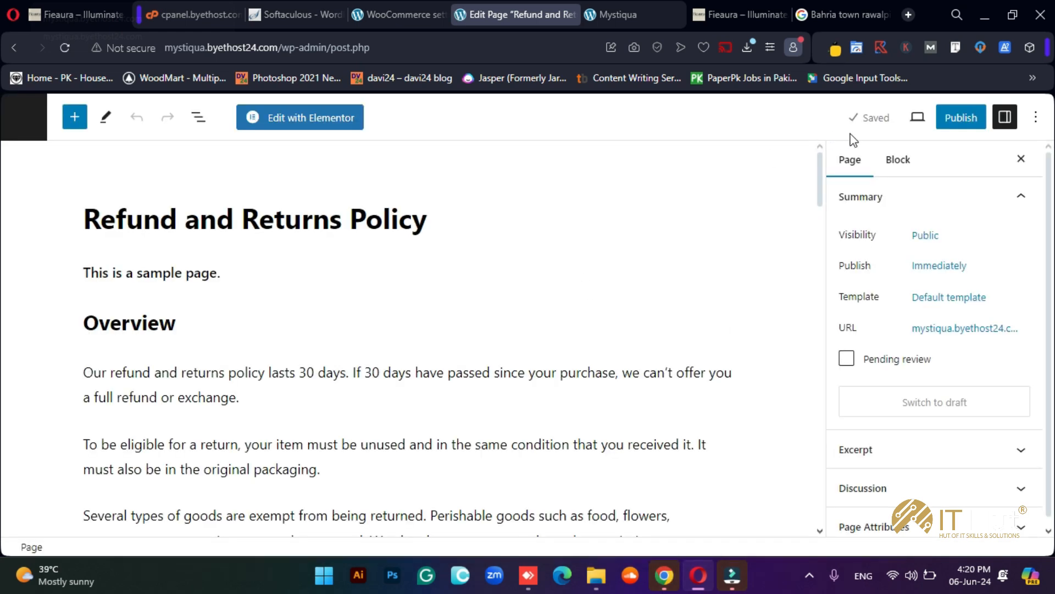
{"action": "scroll", "coordinate": [566, 419], "scroll_direction": "down", "scroll_amount": 4}
{"action": "scroll", "coordinate": [487, 401], "scroll_direction": "down", "scroll_amount": 7}
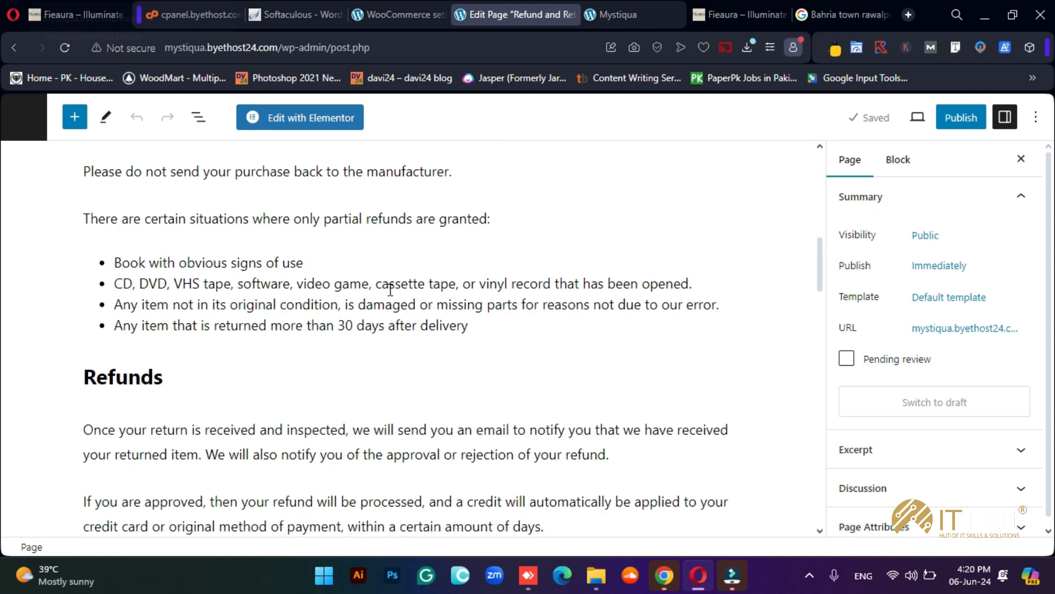
{"action": "scroll", "coordinate": [329, 301], "scroll_direction": "down", "scroll_amount": 4}
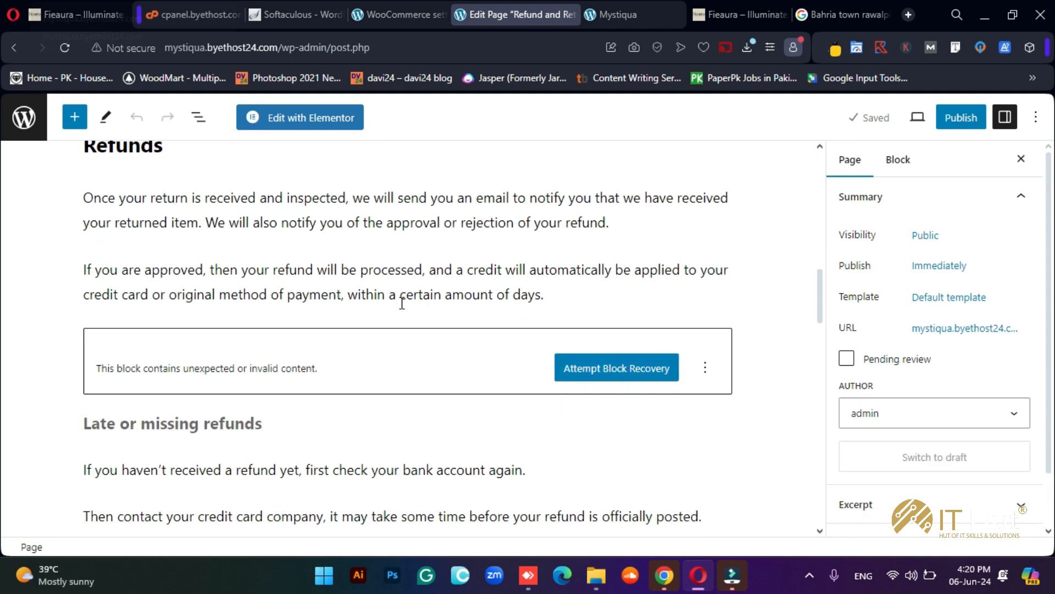
{"action": "scroll", "coordinate": [402, 302], "scroll_direction": "down", "scroll_amount": 3}
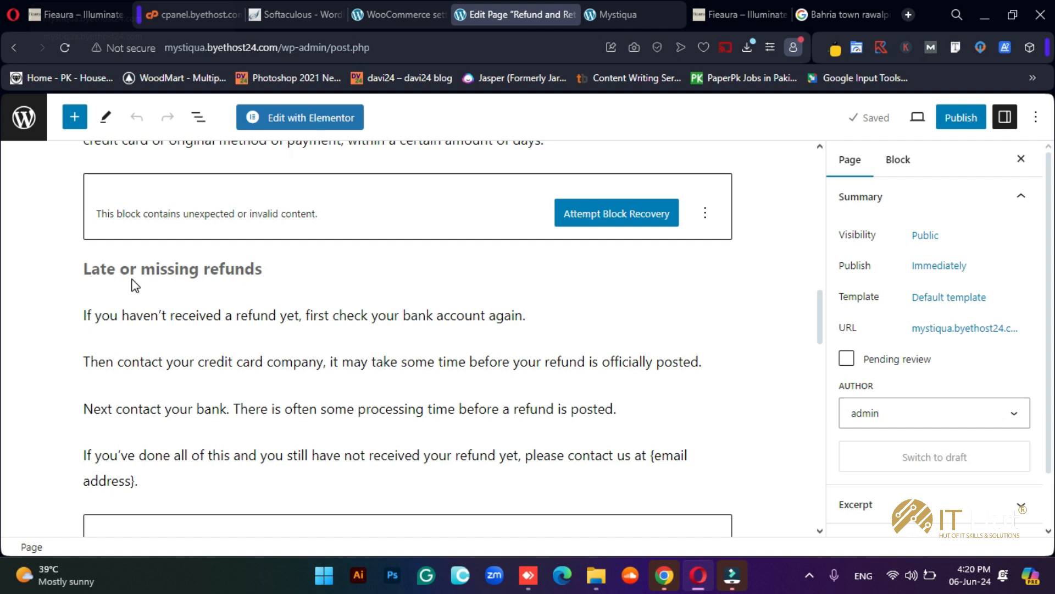
{"action": "scroll", "coordinate": [236, 299], "scroll_direction": "down", "scroll_amount": 10}
{"action": "scroll", "coordinate": [275, 300], "scroll_direction": "up", "scroll_amount": 4}
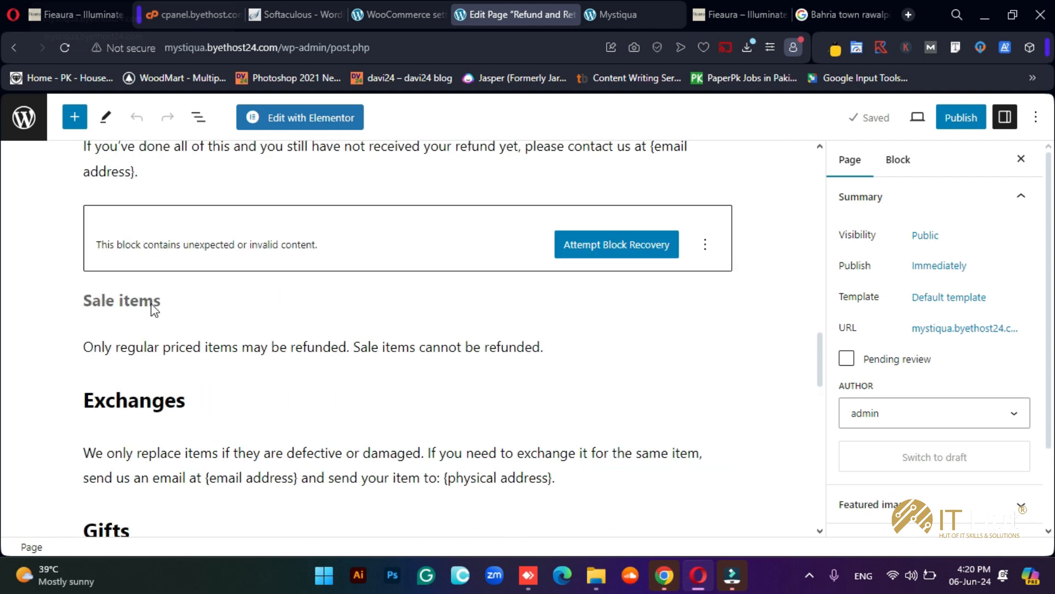
{"action": "scroll", "coordinate": [453, 376], "scroll_direction": "down", "scroll_amount": 10}
{"action": "scroll", "coordinate": [466, 368], "scroll_direction": "down", "scroll_amount": 1}
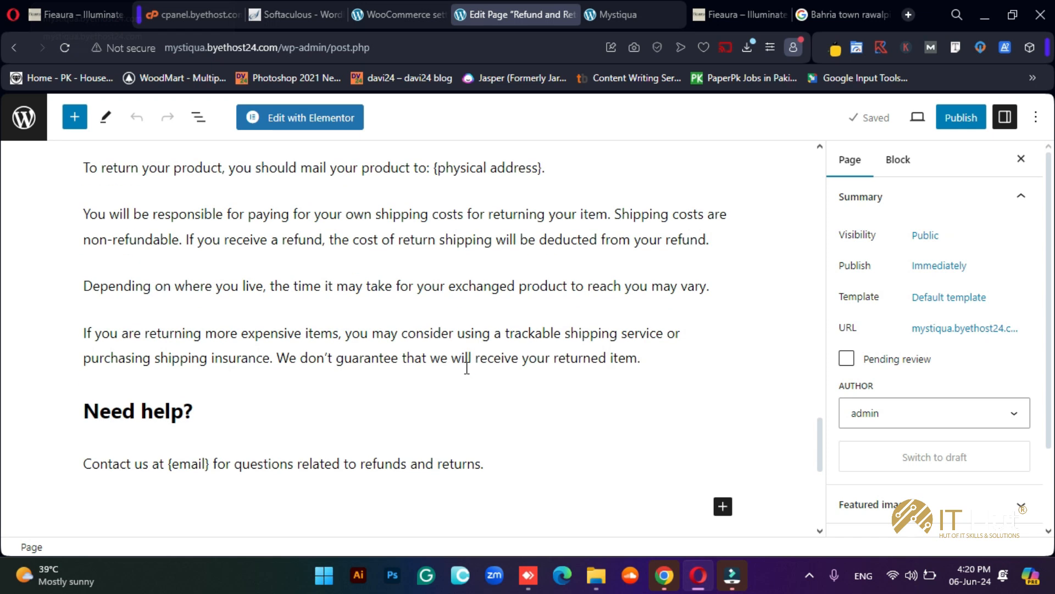
{"action": "scroll", "coordinate": [467, 367], "scroll_direction": "up", "scroll_amount": 5}
{"action": "scroll", "coordinate": [467, 368], "scroll_direction": "up", "scroll_amount": 20}
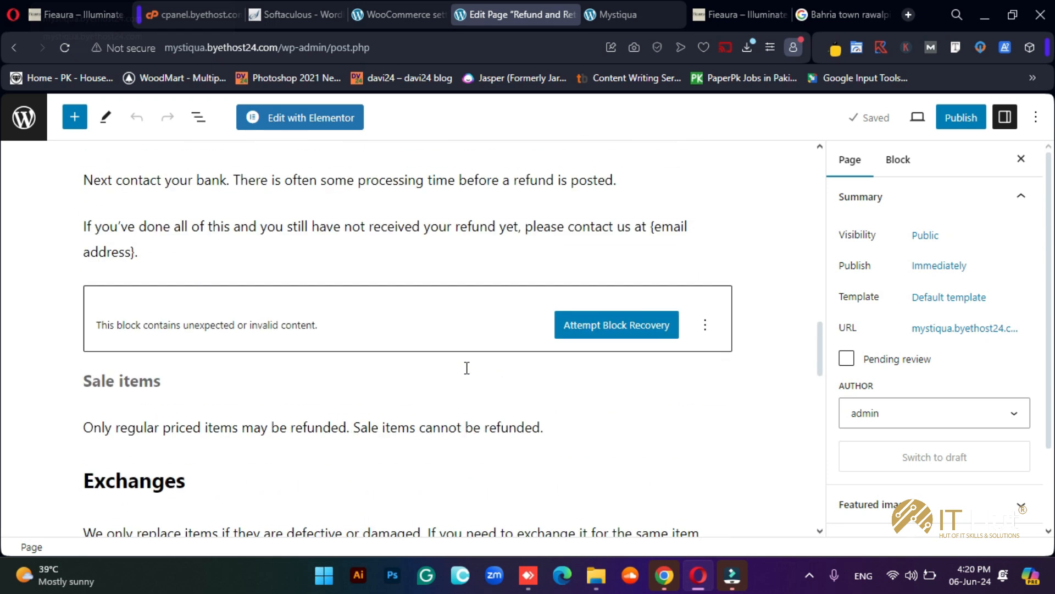
Publish the Refund and Returns Policy page and close its tab to return to the WooCommerce settings.
{"action": "left_click", "coordinate": [962, 119]}
{"action": "left_click", "coordinate": [882, 122]}
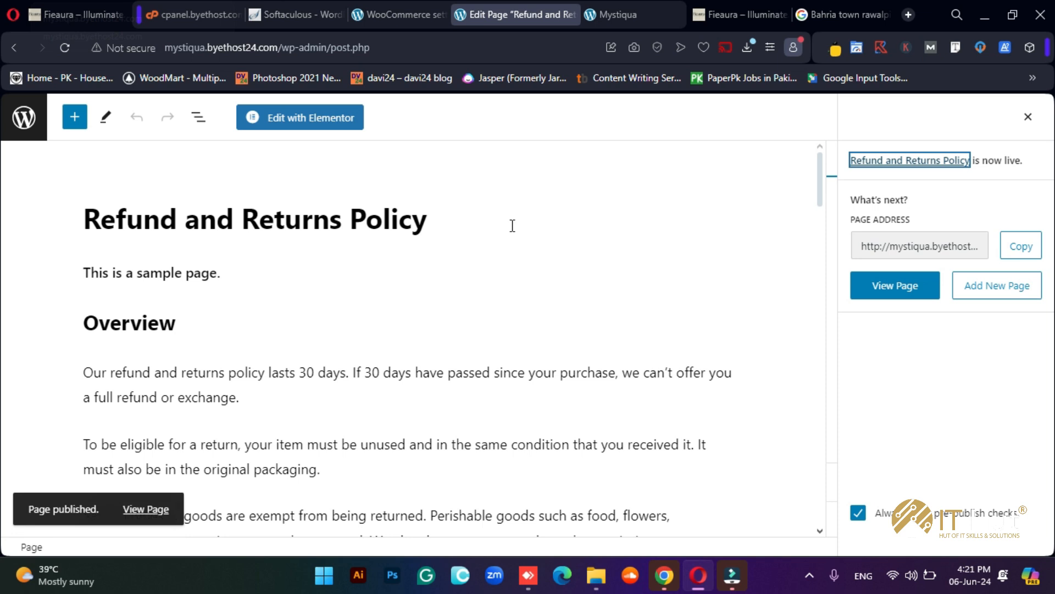
{"action": "left_click", "coordinate": [572, 15]}
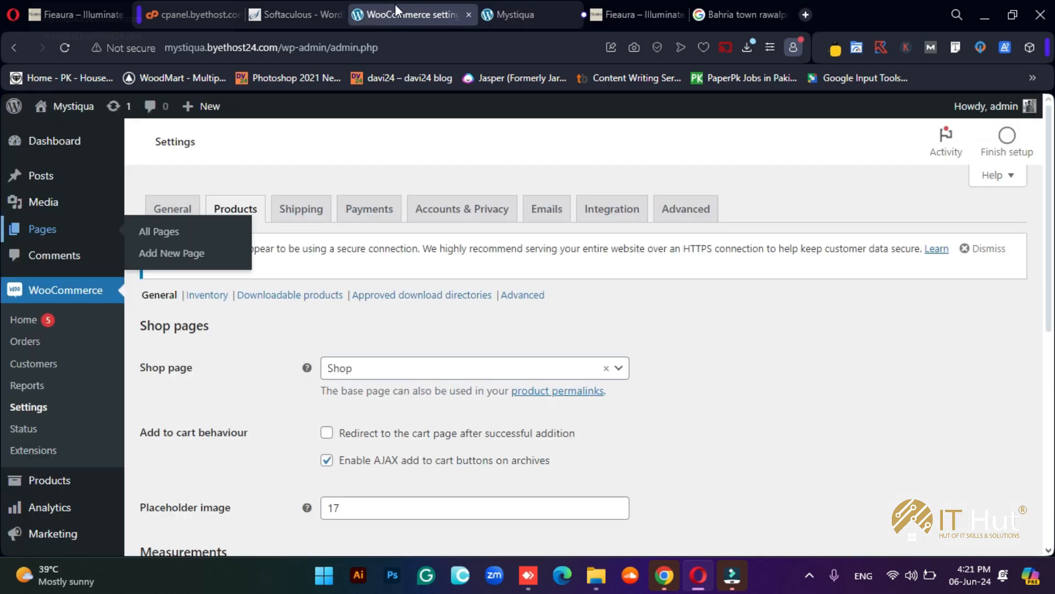
Enable redirecting to the cart page after successful addition in the add to cart behaviour settings.
{"action": "scroll", "coordinate": [314, 378], "scroll_direction": "down", "scroll_amount": 1}
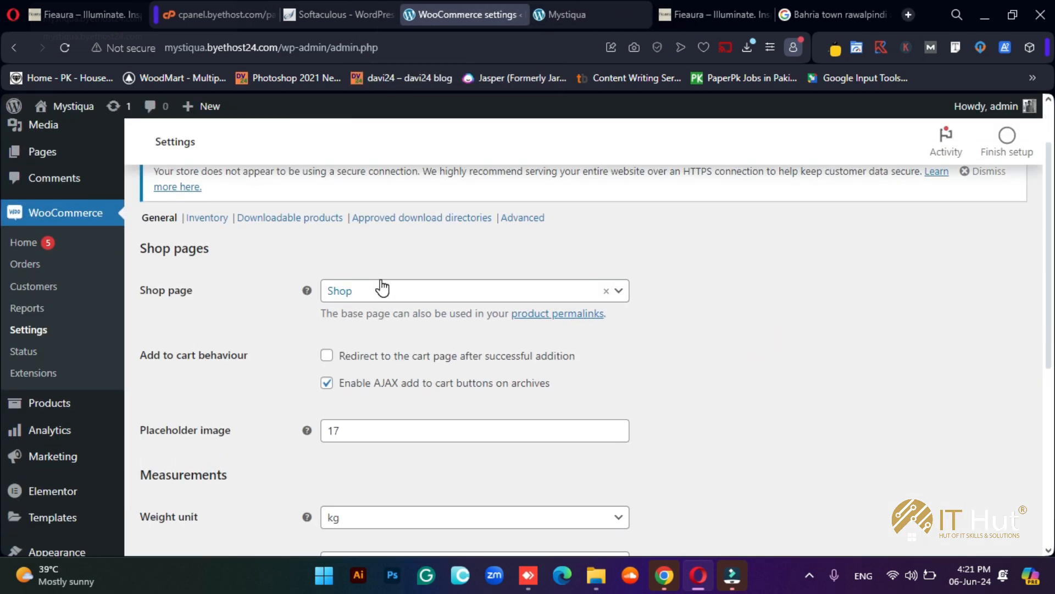
{"action": "scroll", "coordinate": [381, 305], "scroll_direction": "down", "scroll_amount": 1}
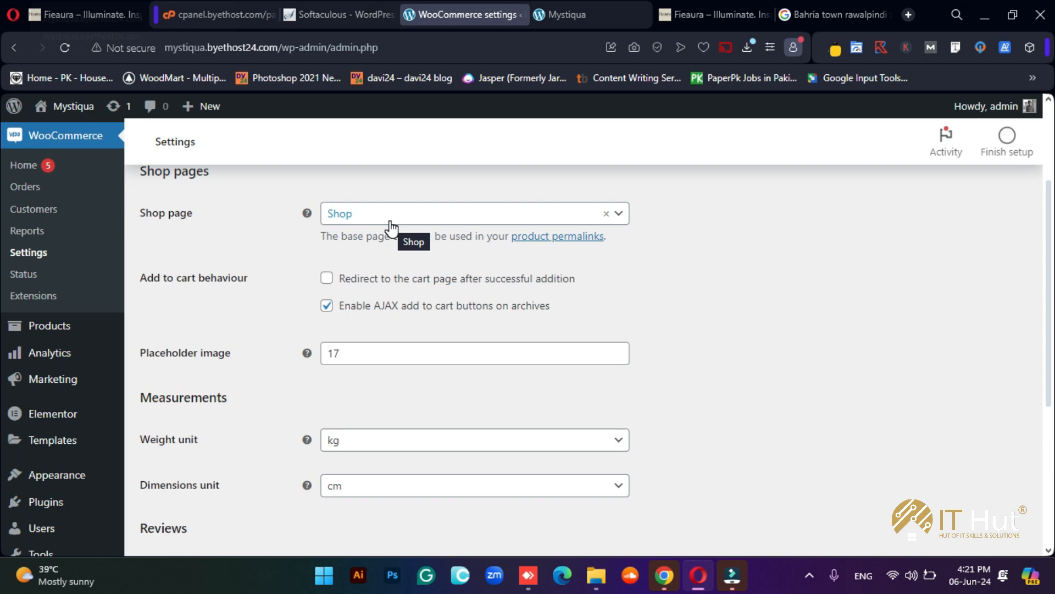
{"action": "scroll", "coordinate": [699, 260], "scroll_direction": "down", "scroll_amount": 1}
{"action": "scroll", "coordinate": [701, 265], "scroll_direction": "up", "scroll_amount": 1}
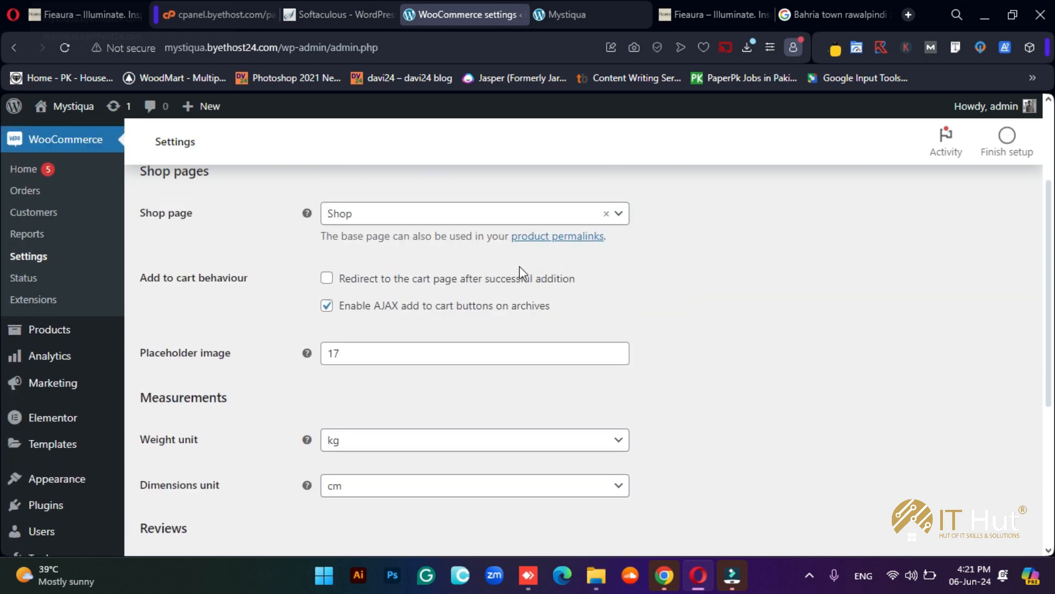
{"action": "scroll", "coordinate": [448, 280], "scroll_direction": "down", "scroll_amount": 1}
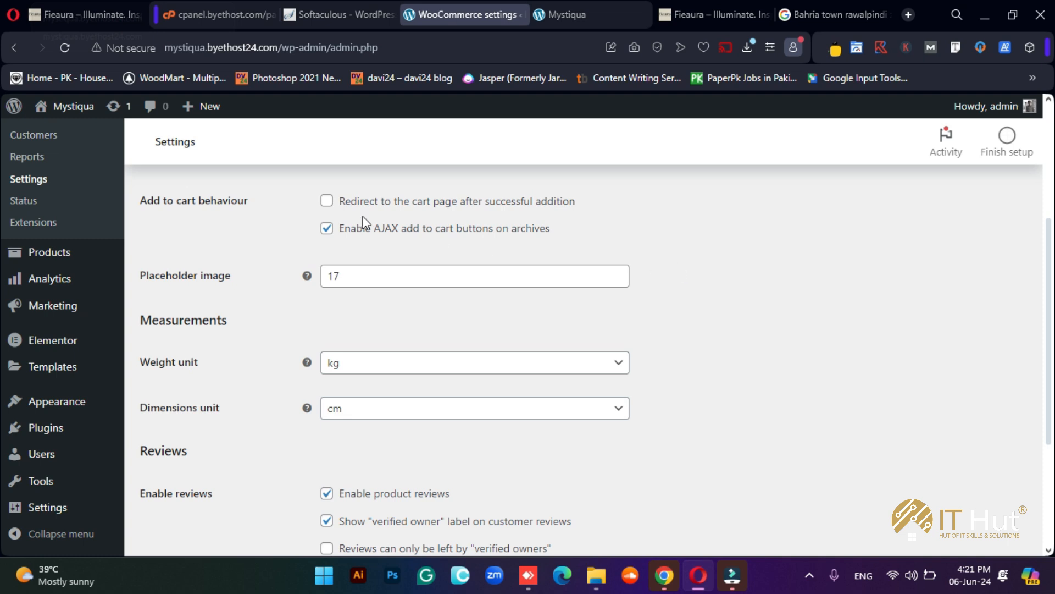
{"action": "left_click", "coordinate": [327, 201]}
{"action": "left_click", "coordinate": [267, 216]}
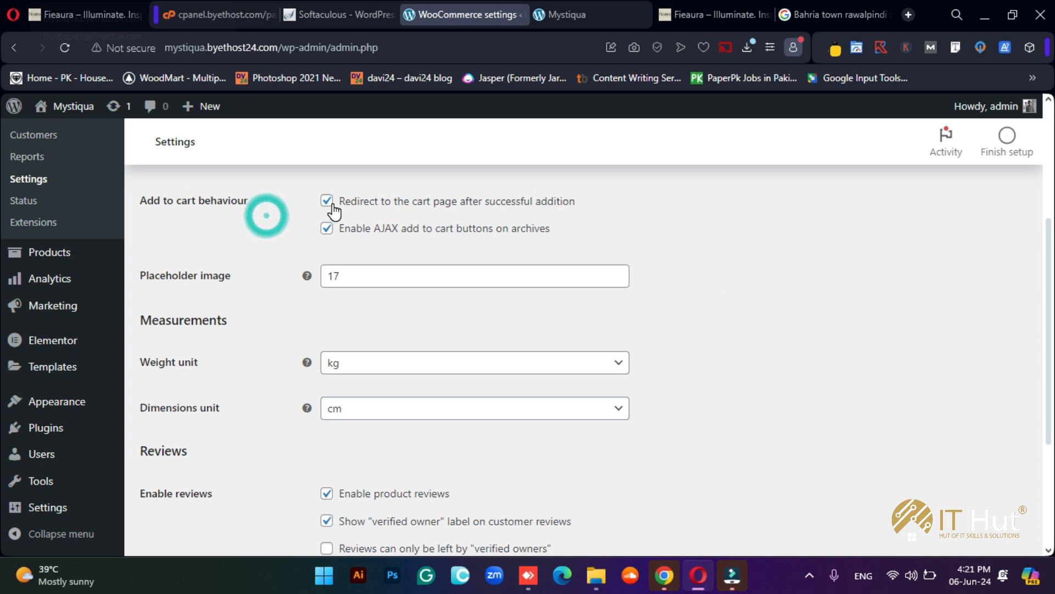
Set the dimensions unit for products to in.
{"action": "scroll", "coordinate": [285, 297], "scroll_direction": "down", "scroll_amount": 3}
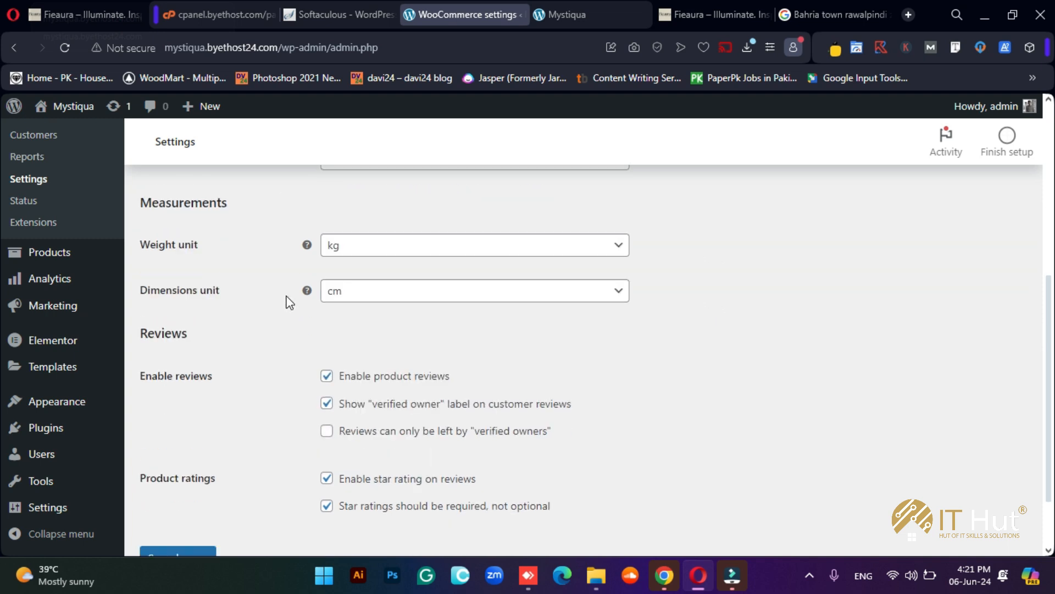
{"action": "scroll", "coordinate": [274, 264], "scroll_direction": "up", "scroll_amount": 1}
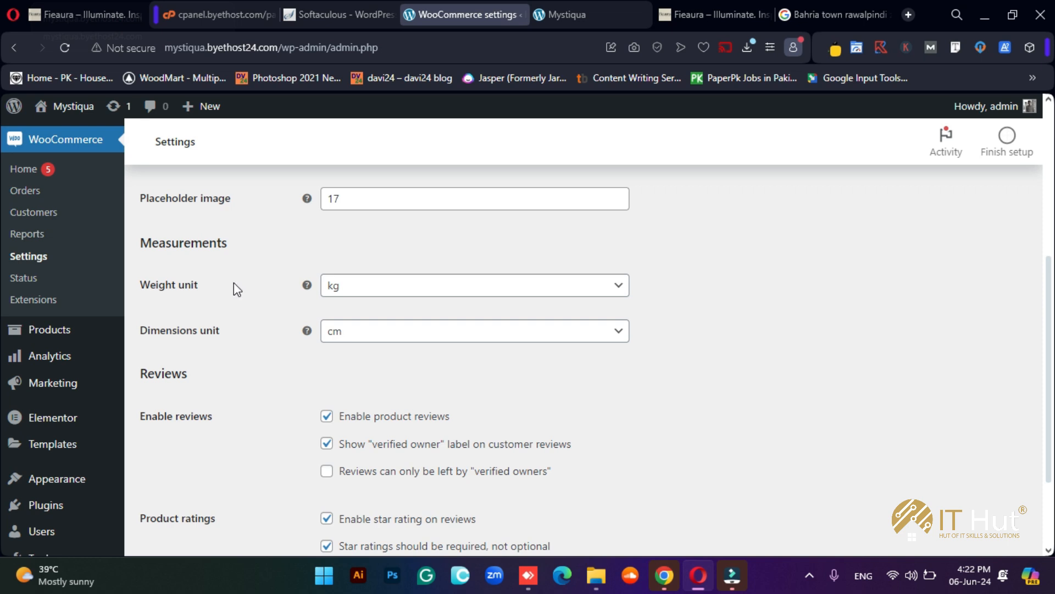
{"action": "left_click", "coordinate": [356, 342]}
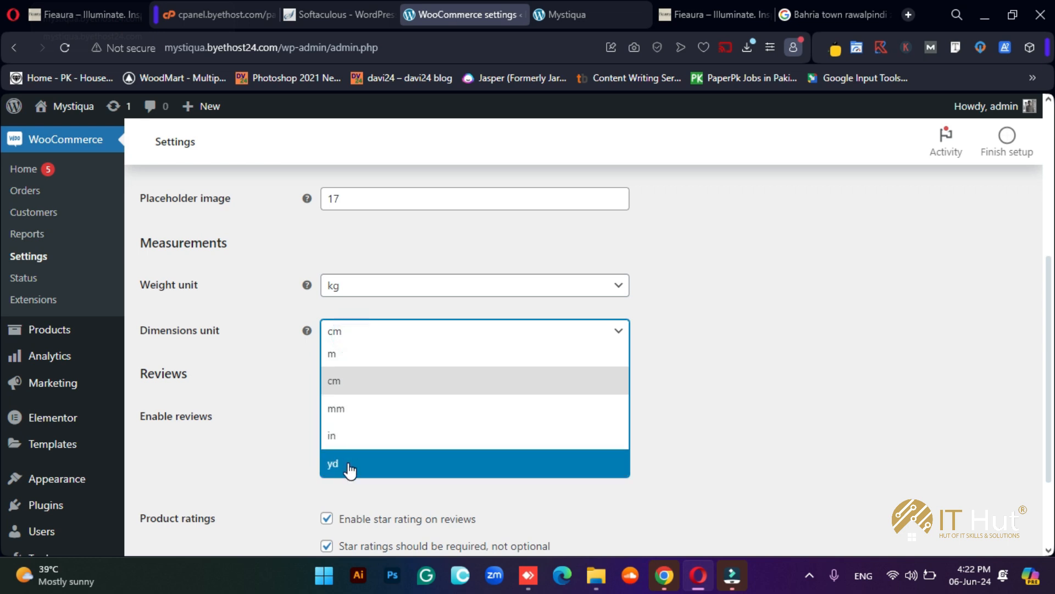
{"action": "left_click", "coordinate": [358, 435]}
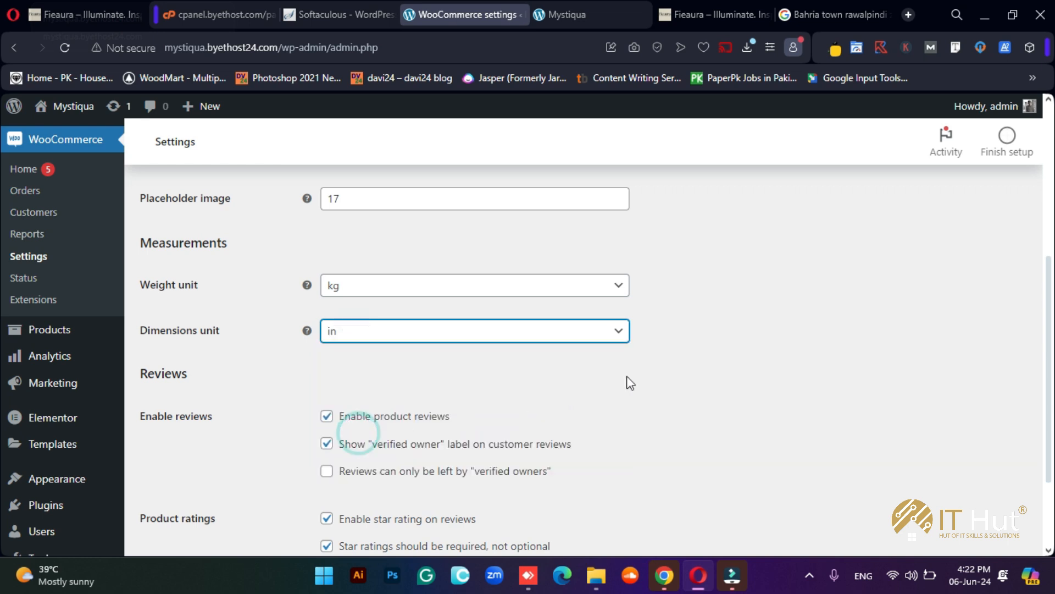
{"action": "scroll", "coordinate": [708, 355], "scroll_direction": "down", "scroll_amount": 2}
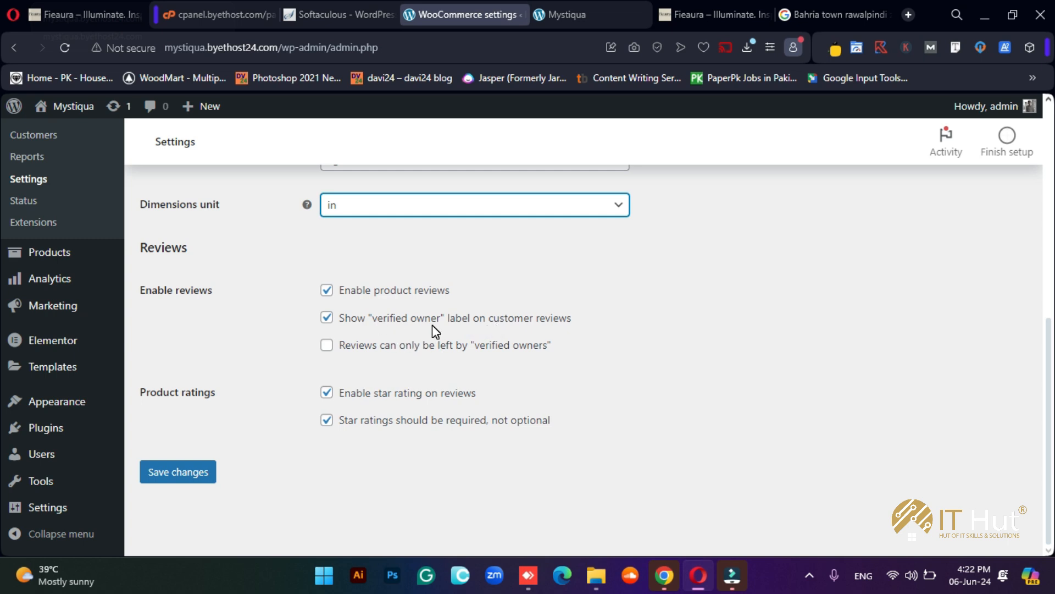
Restrict reviews to verified owners and, after viewing product star ratings on the Fieaura store, save the general product settings.
{"action": "left_click", "coordinate": [427, 348]}
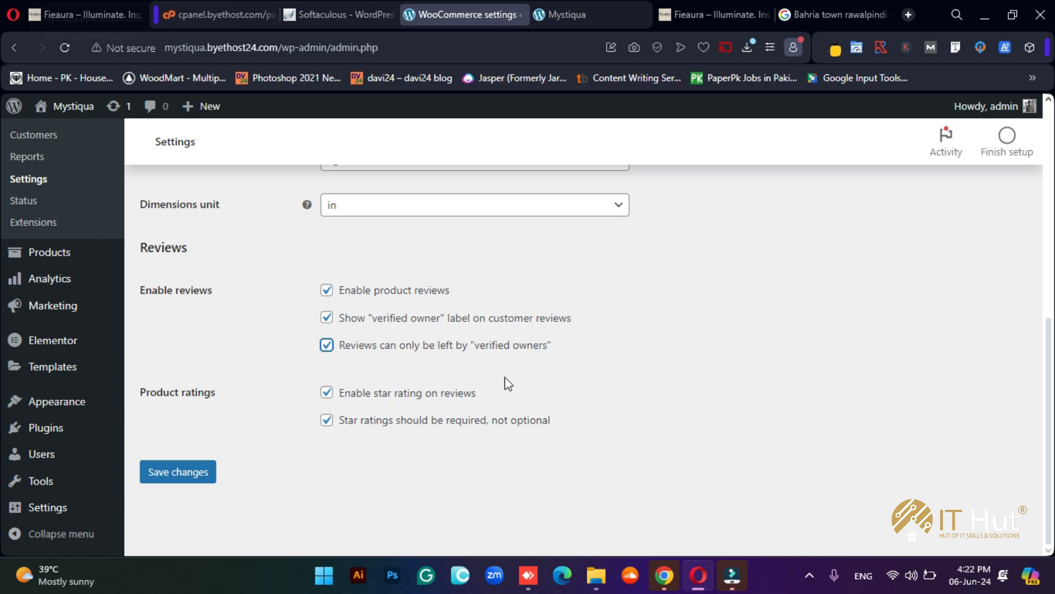
{"action": "left_click", "coordinate": [597, 8]}
{"action": "left_click", "coordinate": [690, 5]}
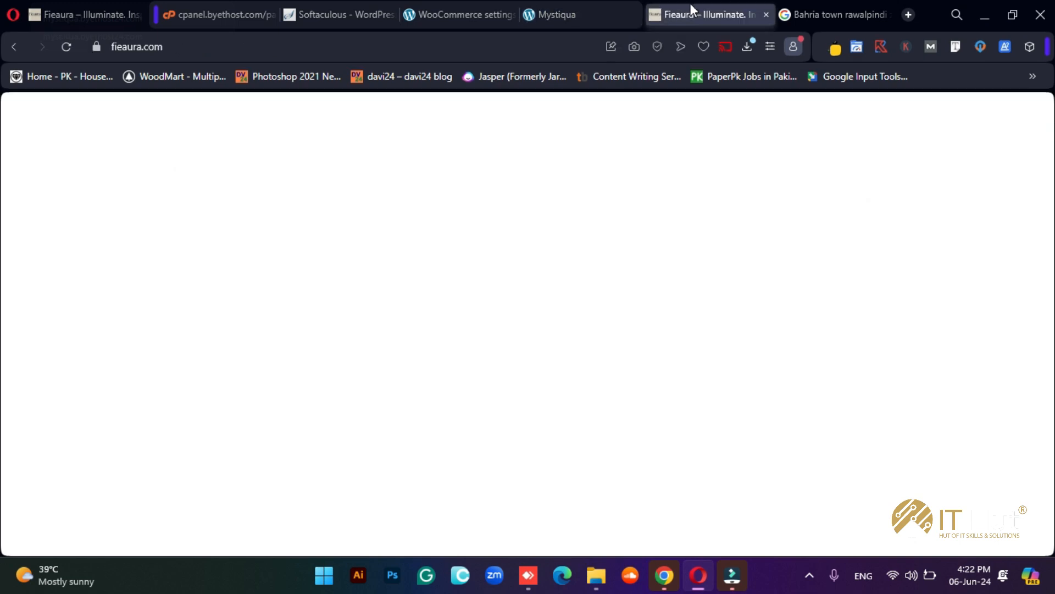
{"action": "scroll", "coordinate": [517, 352], "scroll_direction": "down", "scroll_amount": 10}
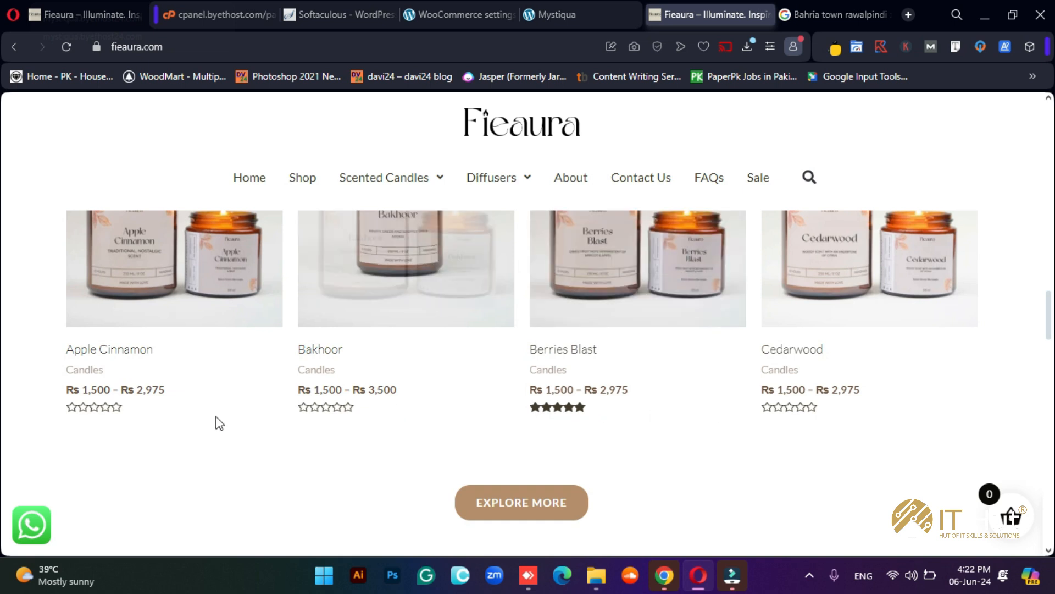
{"action": "left_click", "coordinate": [464, 15]}
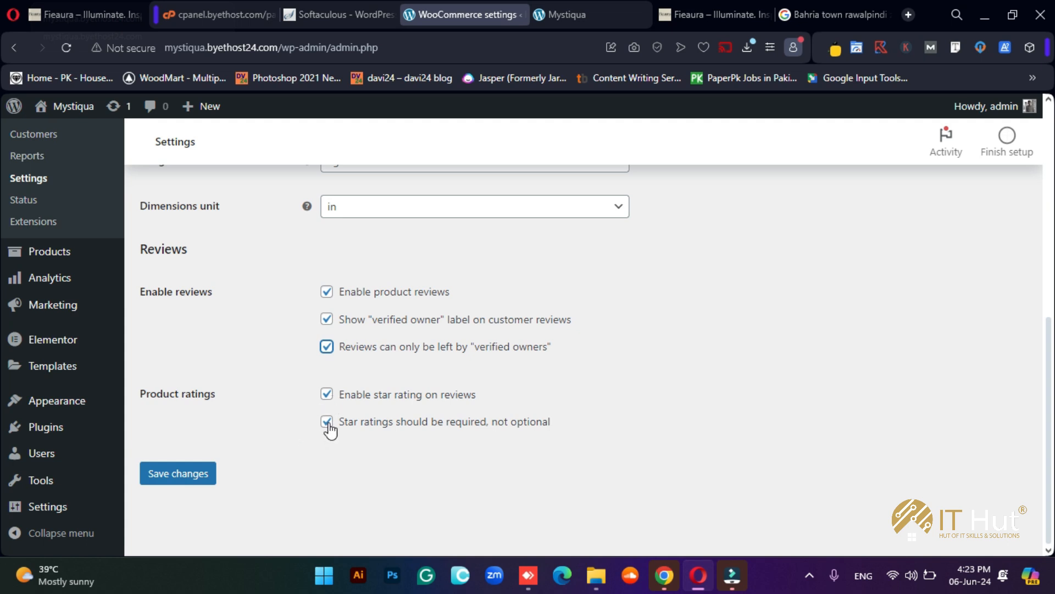
{"action": "left_click", "coordinate": [190, 473]}
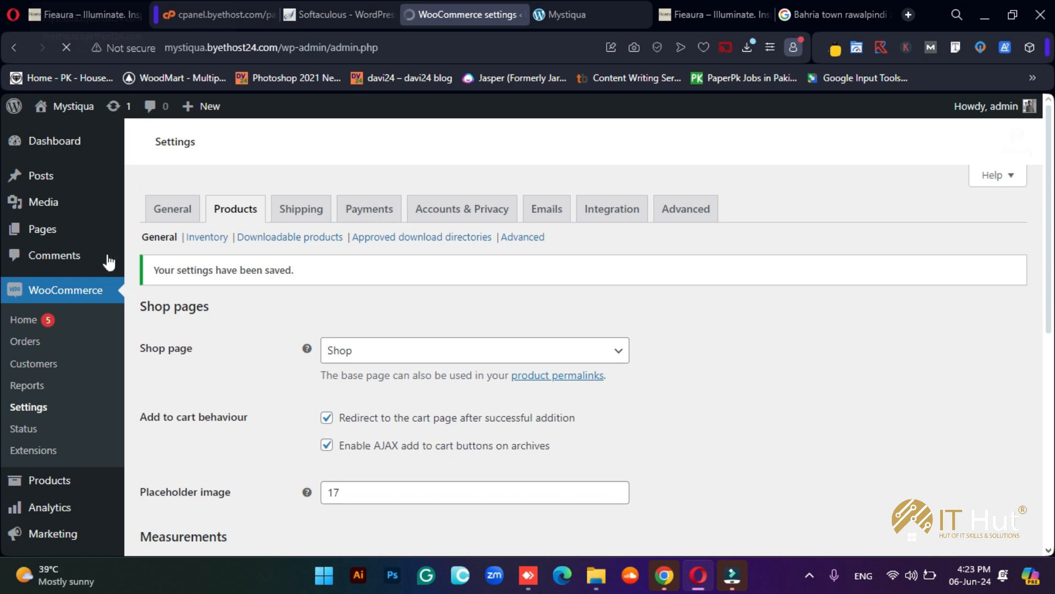
Open the product Inventory settings and review the stock management, hold stock, notification and threshold options.
{"action": "left_click", "coordinate": [206, 295]}
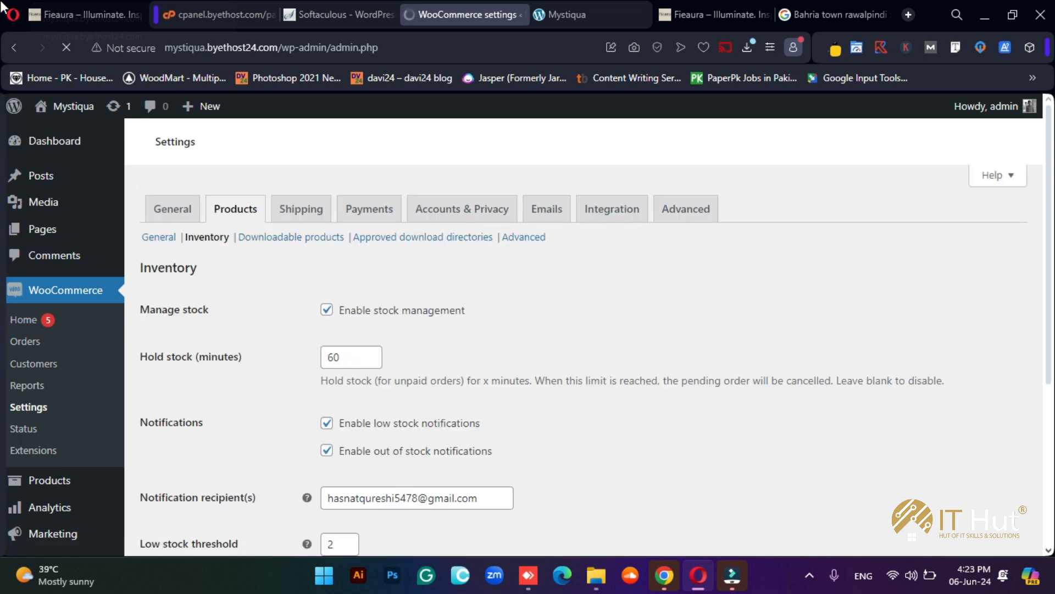
{"action": "scroll", "coordinate": [623, 391], "scroll_direction": "down", "scroll_amount": 1}
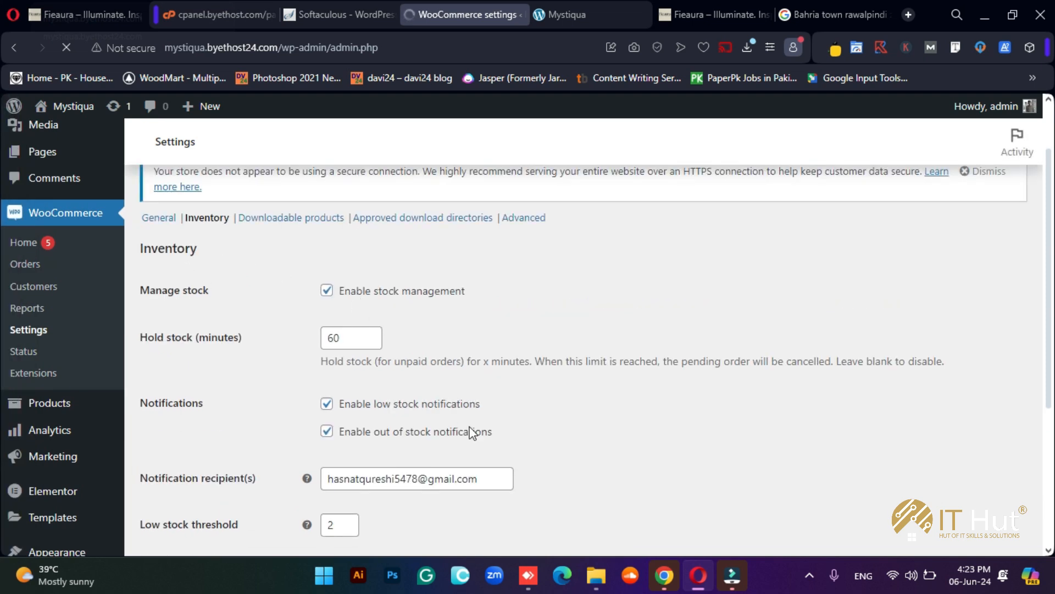
{"action": "scroll", "coordinate": [471, 431], "scroll_direction": "down", "scroll_amount": 1}
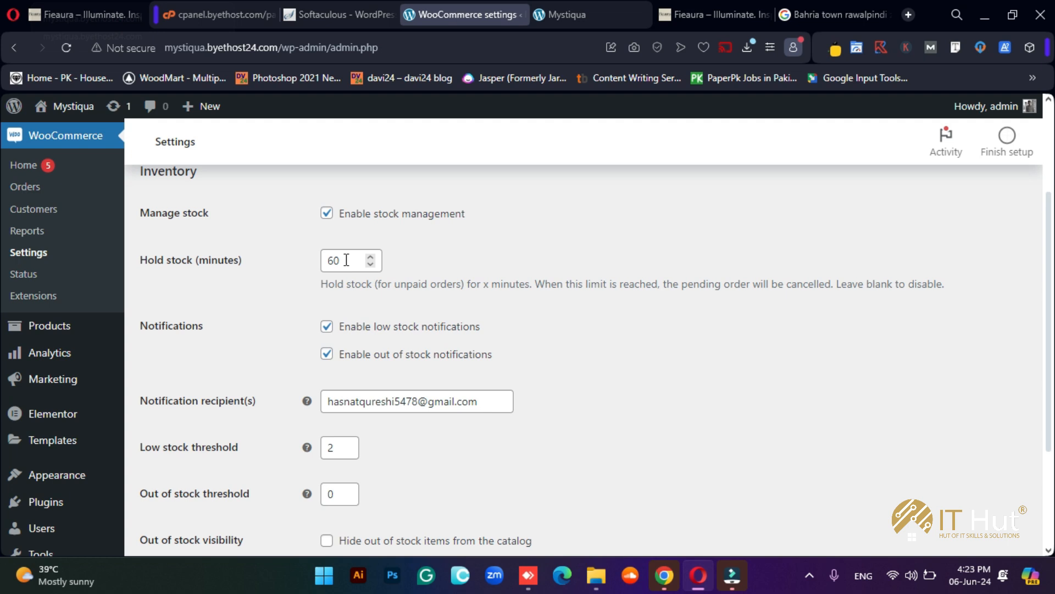
{"action": "scroll", "coordinate": [668, 359], "scroll_direction": "down", "scroll_amount": 2}
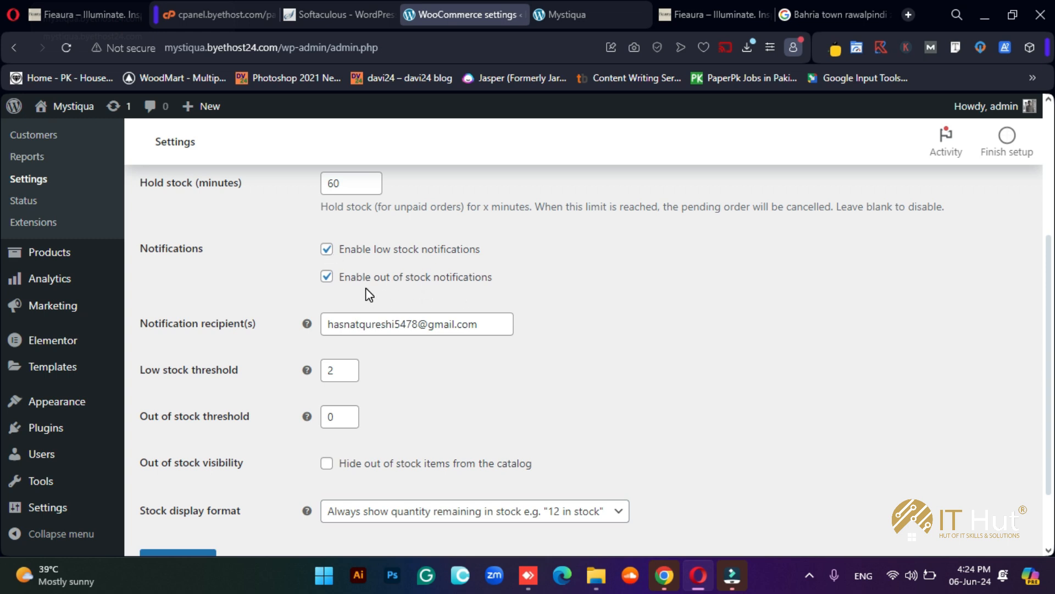
{"action": "scroll", "coordinate": [317, 379], "scroll_direction": "down", "scroll_amount": 2}
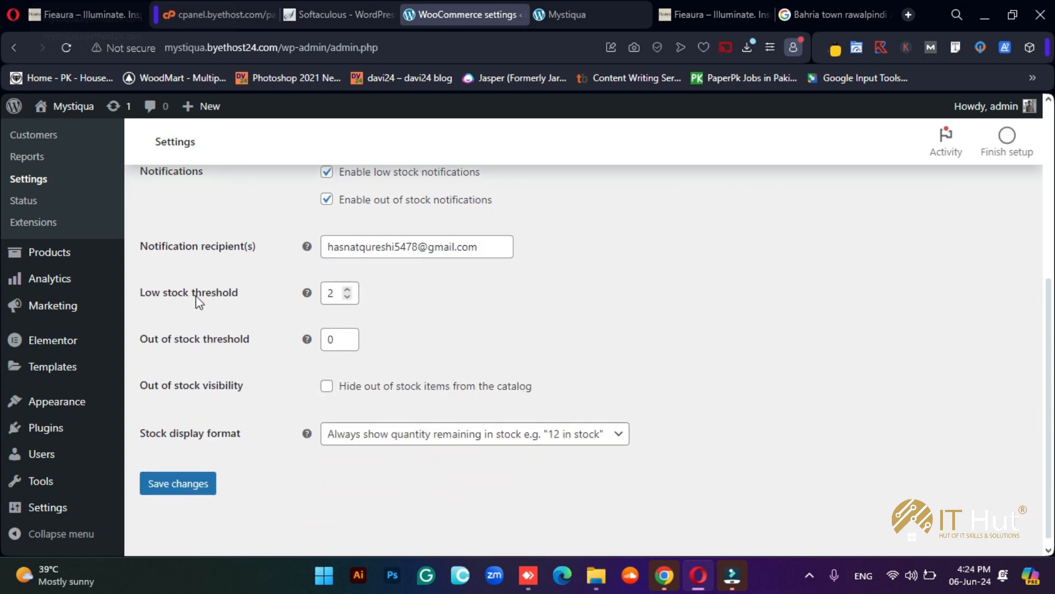
Try a low stock threshold of 4 and set it back to 2.
{"action": "left_click", "coordinate": [347, 290]}
{"action": "left_click", "coordinate": [347, 289]}
{"action": "scroll", "coordinate": [371, 265], "scroll_direction": "up", "scroll_amount": 2}
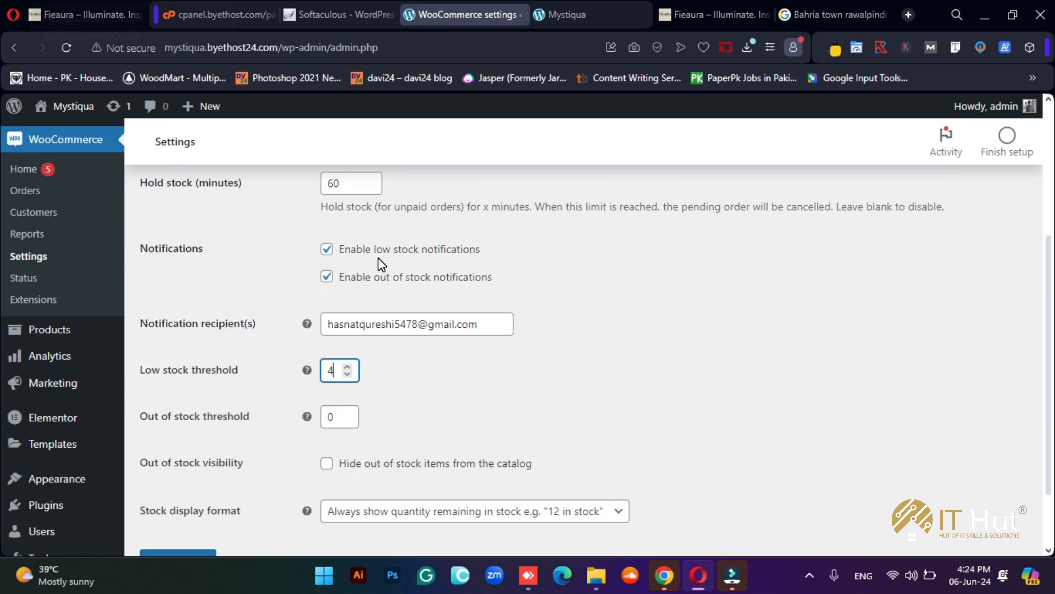
{"action": "left_click", "coordinate": [347, 374]}
{"action": "left_click", "coordinate": [347, 374]}
{"action": "scroll", "coordinate": [348, 419], "scroll_direction": "down", "scroll_amount": 2}
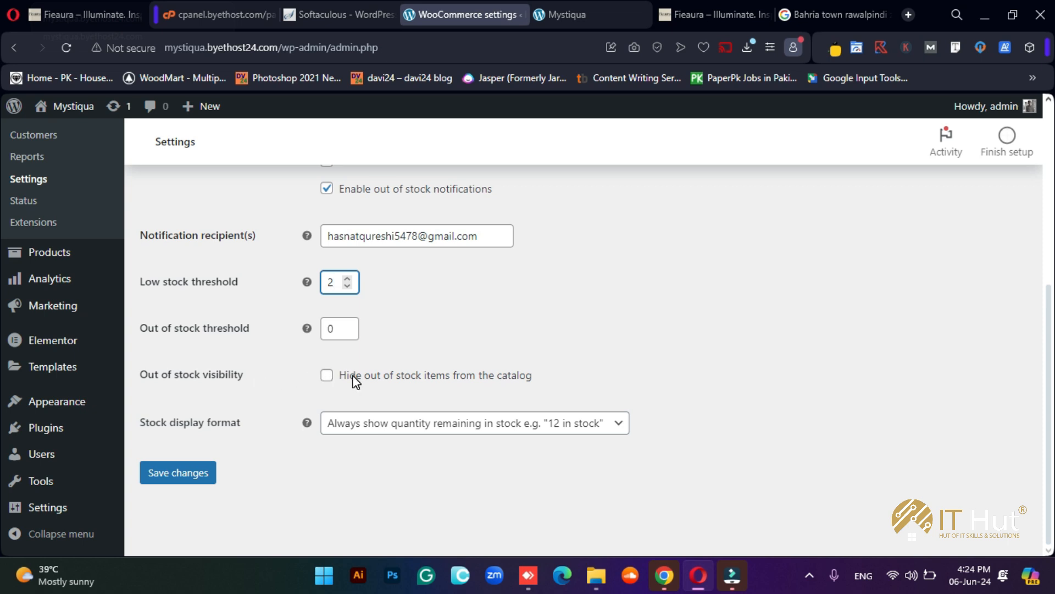
Examine how out-of-stock car diffusers are displayed on the Fieaura store and return to the WooCommerce inventory settings.
{"action": "left_click", "coordinate": [563, 14]}
{"action": "left_click", "coordinate": [668, 13]}
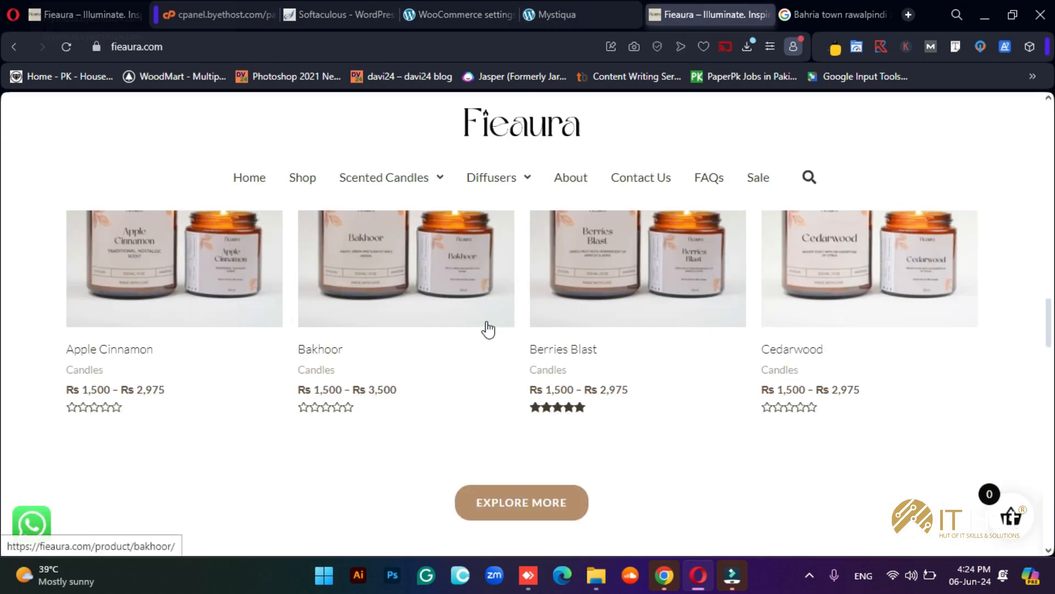
{"action": "scroll", "coordinate": [488, 328], "scroll_direction": "down", "scroll_amount": 10}
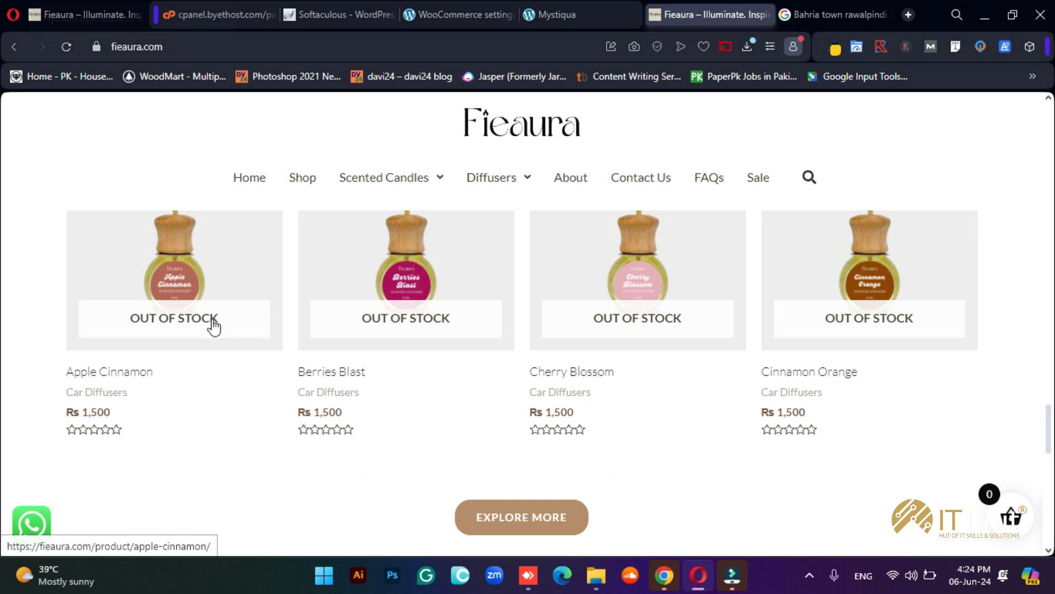
{"action": "left_click", "coordinate": [464, 2]}
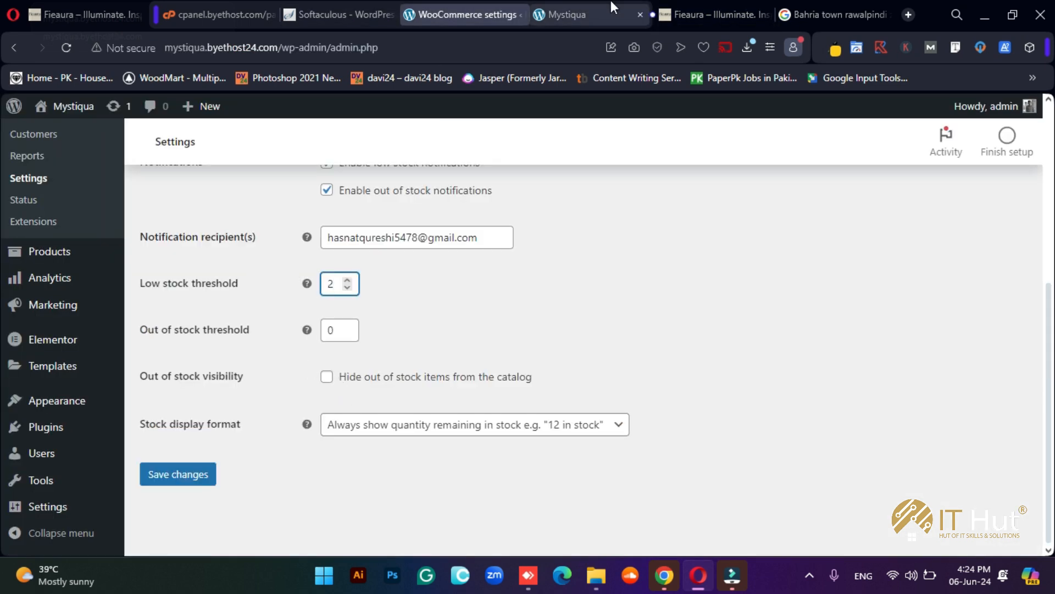
{"action": "left_click", "coordinate": [674, 12]}
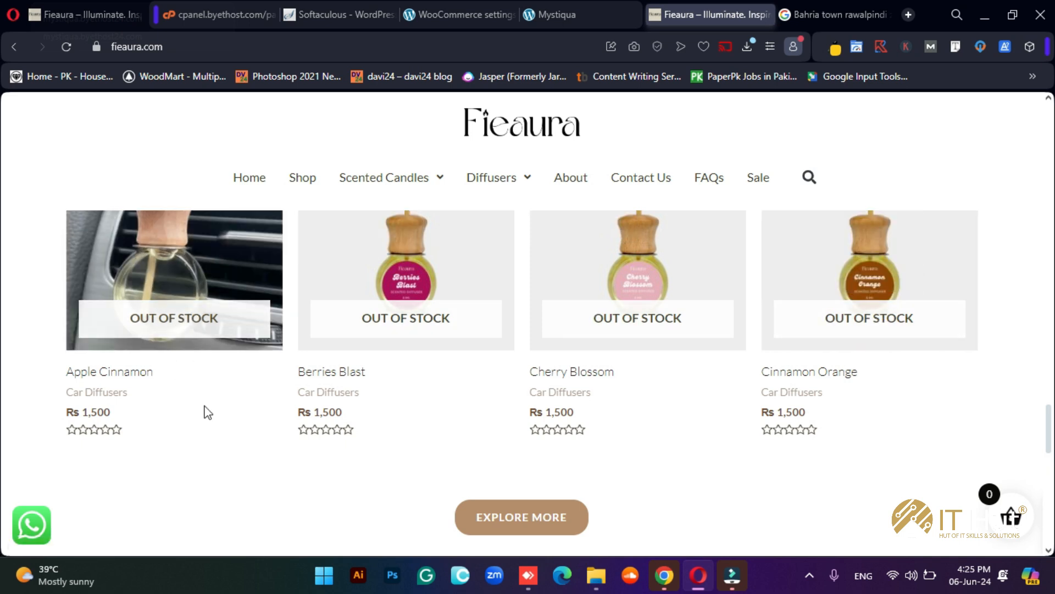
{"action": "left_click", "coordinate": [496, 15]}
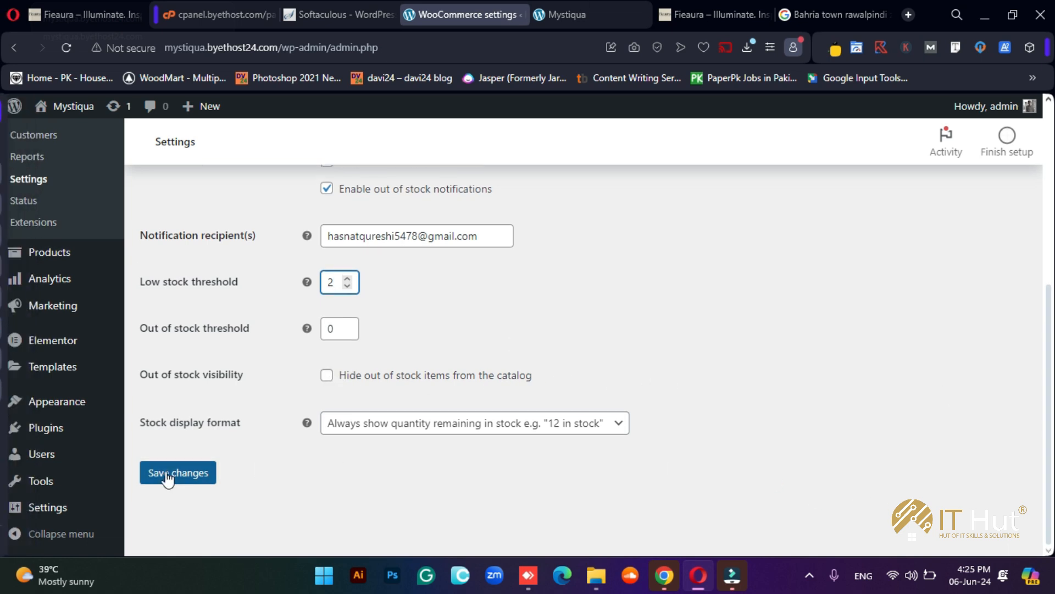
Choose to always show the quantity remaining in stock as the stock display format and save the inventory settings.
{"action": "left_click", "coordinate": [449, 420]}
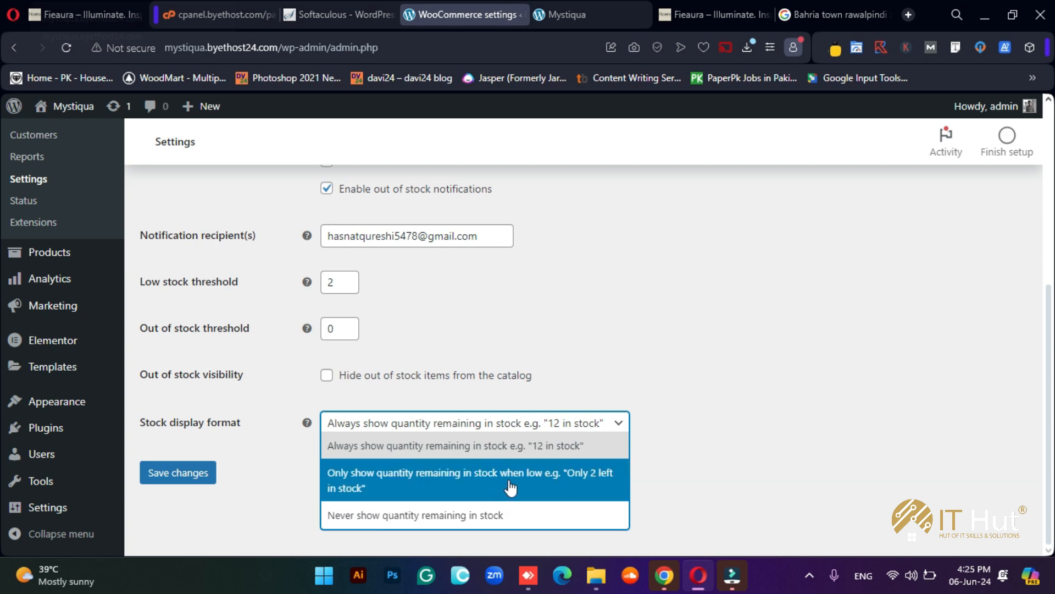
{"action": "left_click", "coordinate": [527, 448]}
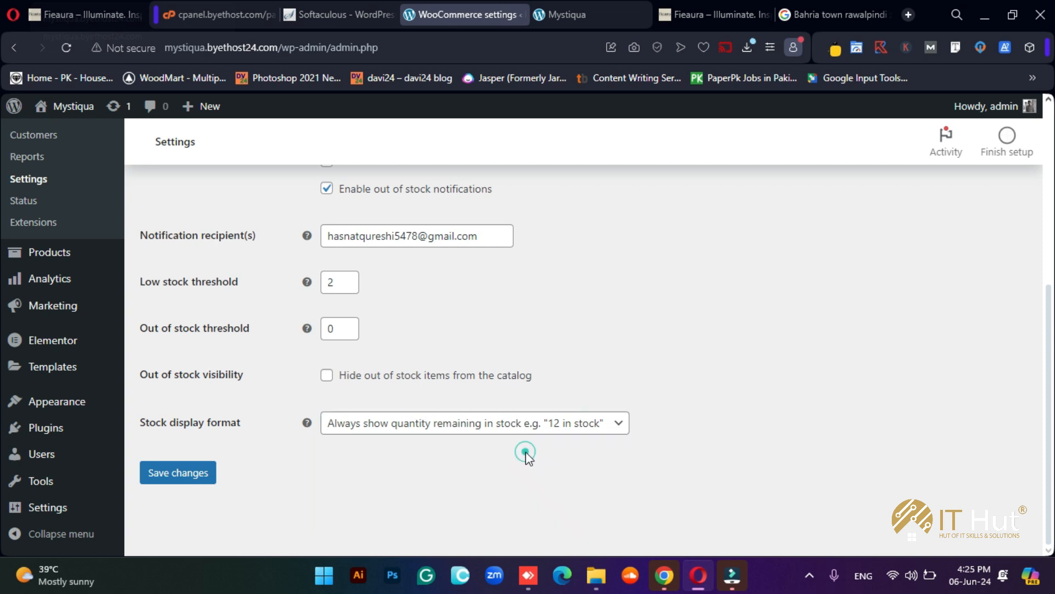
{"action": "left_click", "coordinate": [170, 481]}
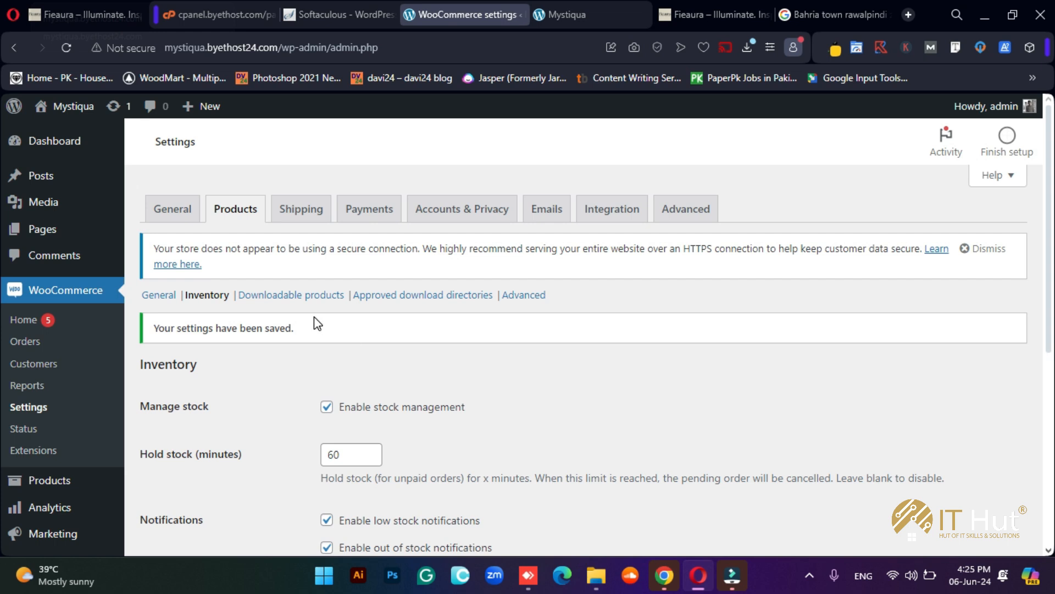
Open the Downloadable products settings and require login for downloads.
{"action": "scroll", "coordinate": [363, 335], "scroll_direction": "down", "scroll_amount": 1}
{"action": "left_click", "coordinate": [302, 219]}
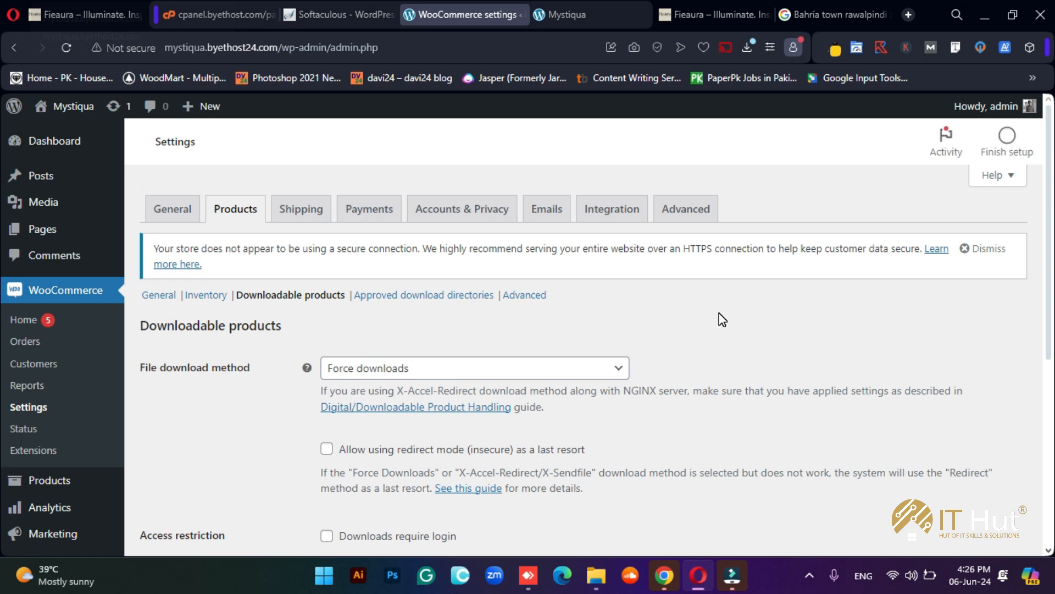
{"action": "scroll", "coordinate": [721, 316], "scroll_direction": "down", "scroll_amount": 3}
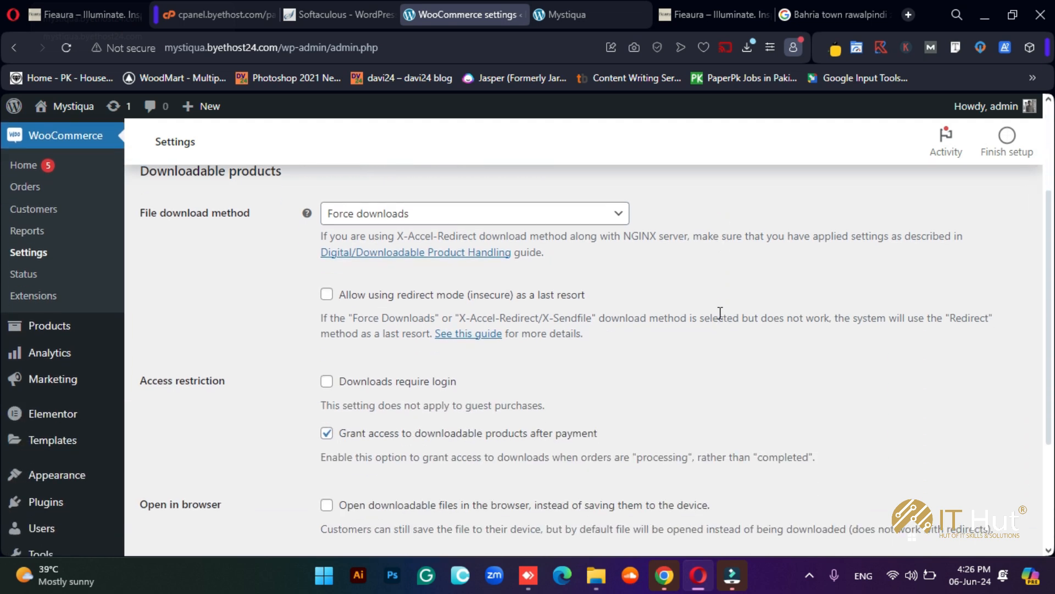
{"action": "scroll", "coordinate": [687, 321], "scroll_direction": "down", "scroll_amount": 2}
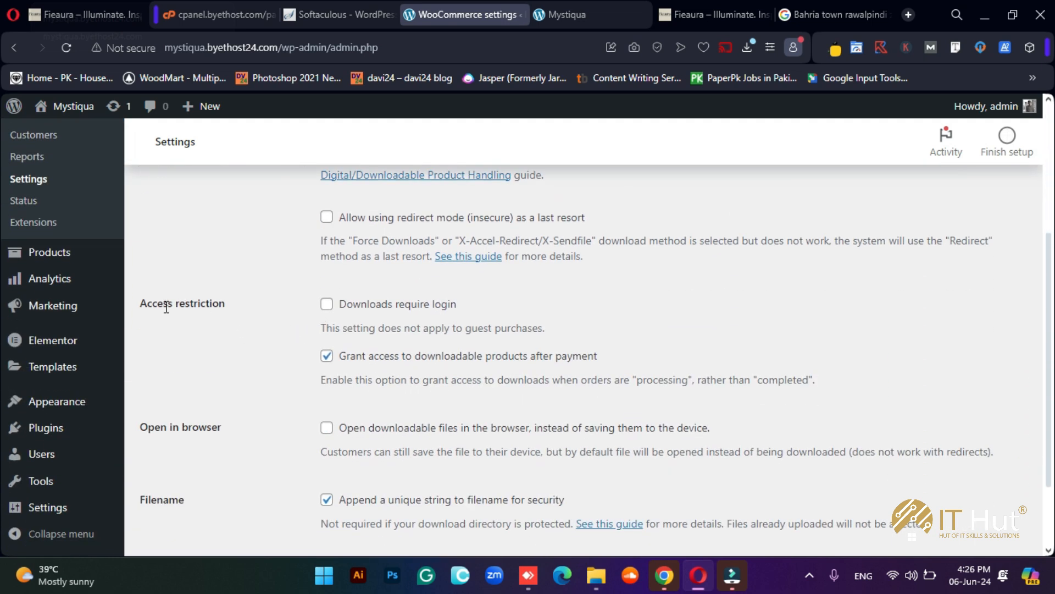
{"action": "left_click", "coordinate": [380, 308]}
{"action": "scroll", "coordinate": [671, 324], "scroll_direction": "down", "scroll_amount": 1}
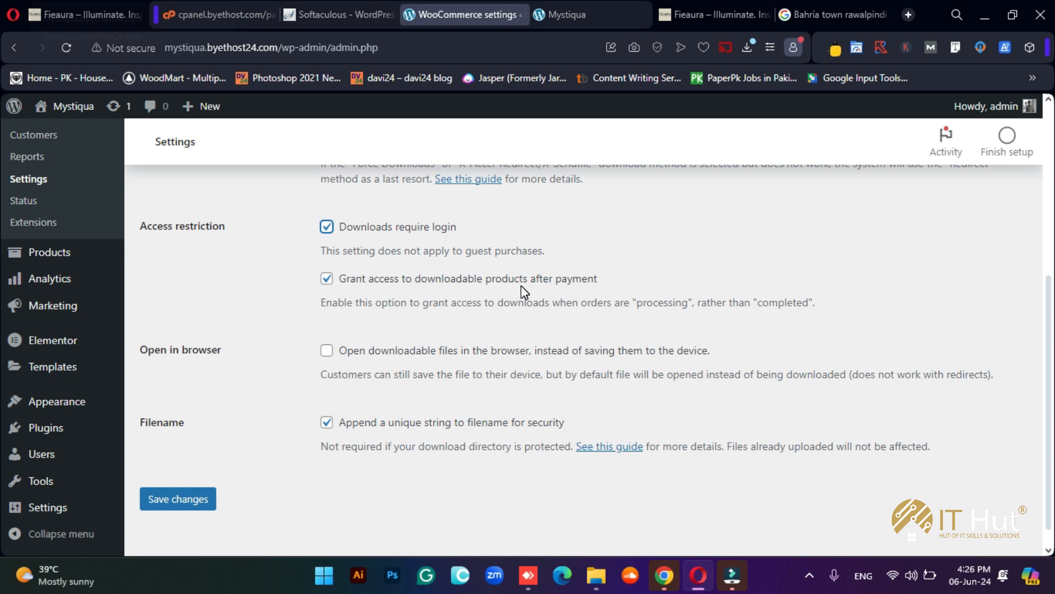
Switch granting access to downloadable products after payment off and back on, and save the downloadable products settings.
{"action": "left_click", "coordinate": [327, 279]}
{"action": "scroll", "coordinate": [372, 335], "scroll_direction": "down", "scroll_amount": 1}
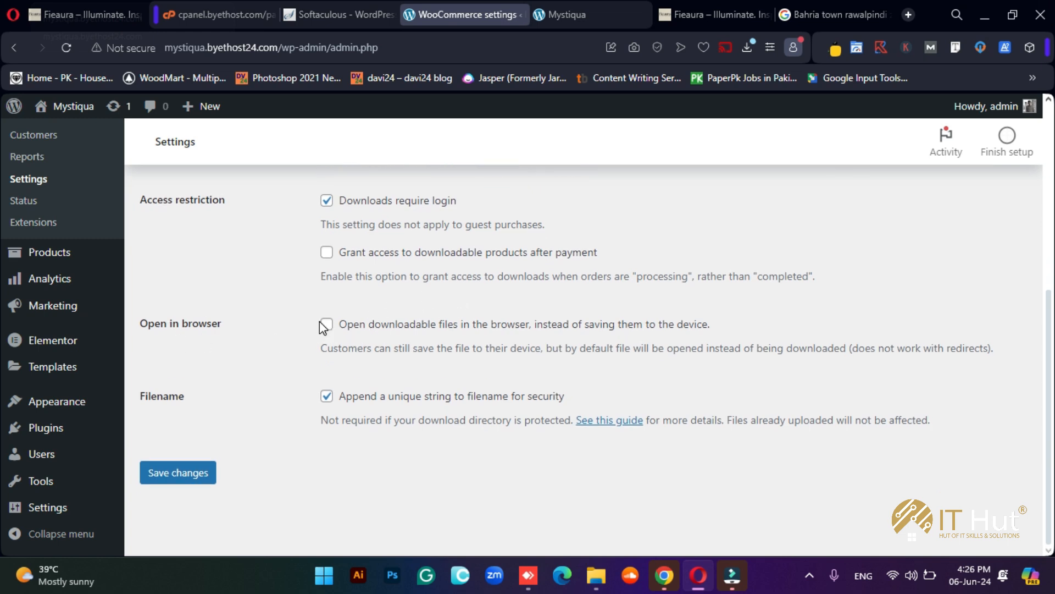
{"action": "left_click", "coordinate": [350, 252]}
{"action": "left_click", "coordinate": [178, 472]}
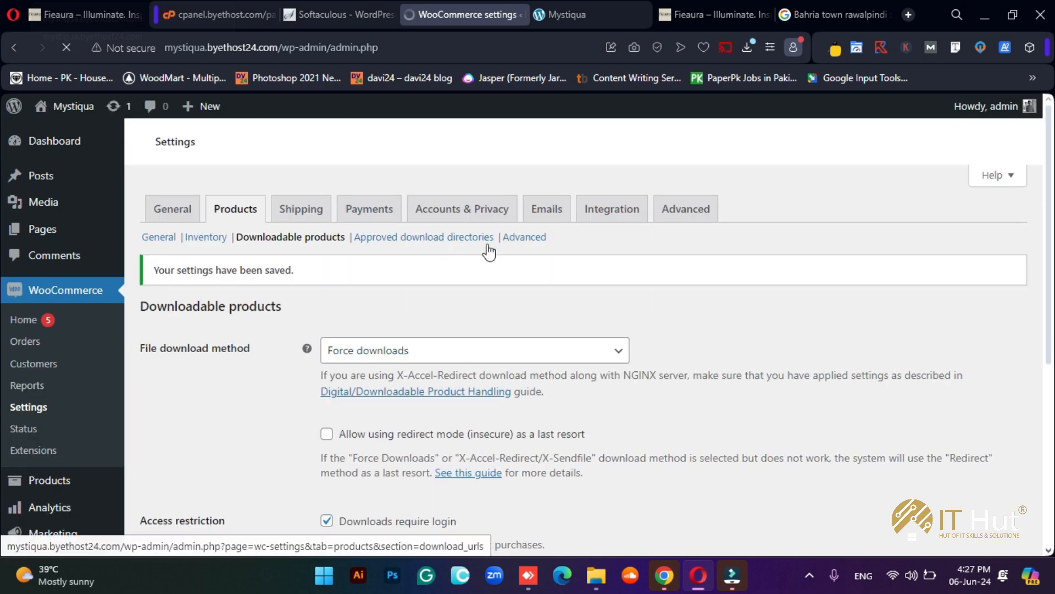
Open the Advanced product settings and review the attributes lookup table and SKU image matching options.
{"action": "left_click", "coordinate": [526, 237]}
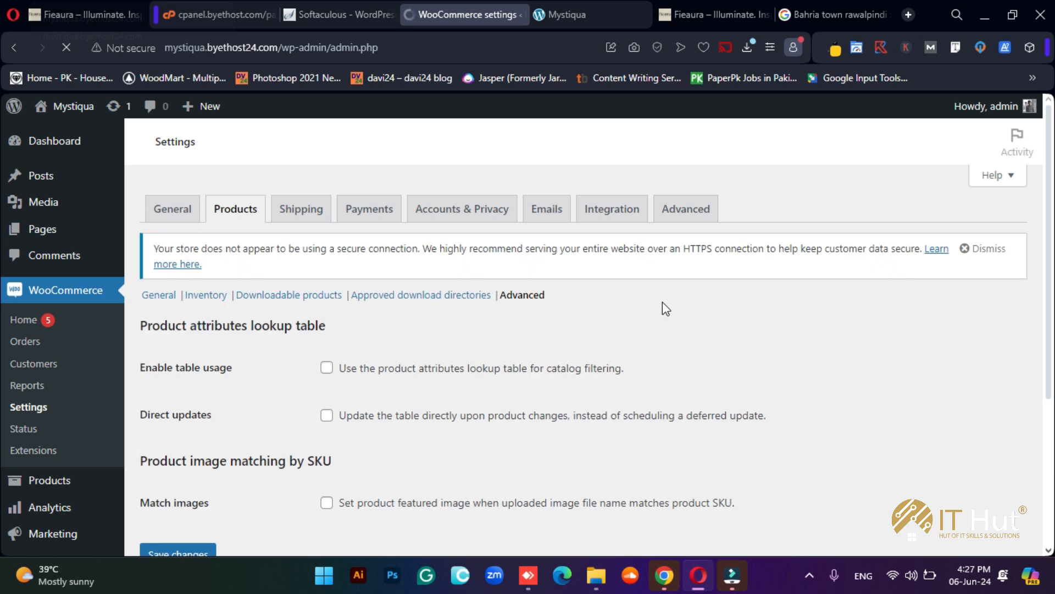
{"action": "scroll", "coordinate": [662, 301], "scroll_direction": "down", "scroll_amount": 2}
{"action": "scroll", "coordinate": [665, 315], "scroll_direction": "down", "scroll_amount": 1}
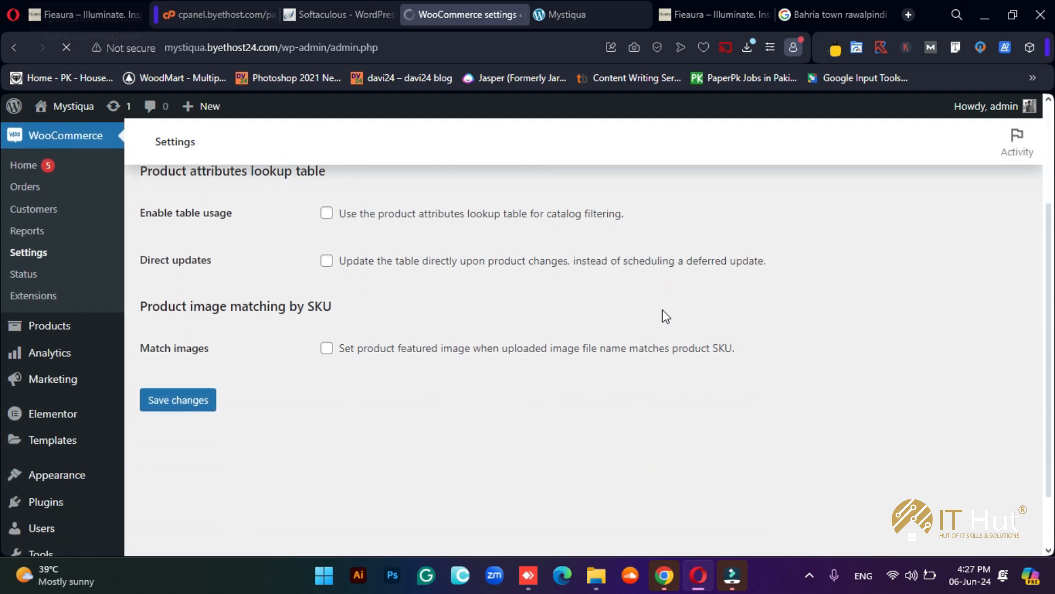
{"action": "scroll", "coordinate": [662, 309], "scroll_direction": "up", "scroll_amount": 2}
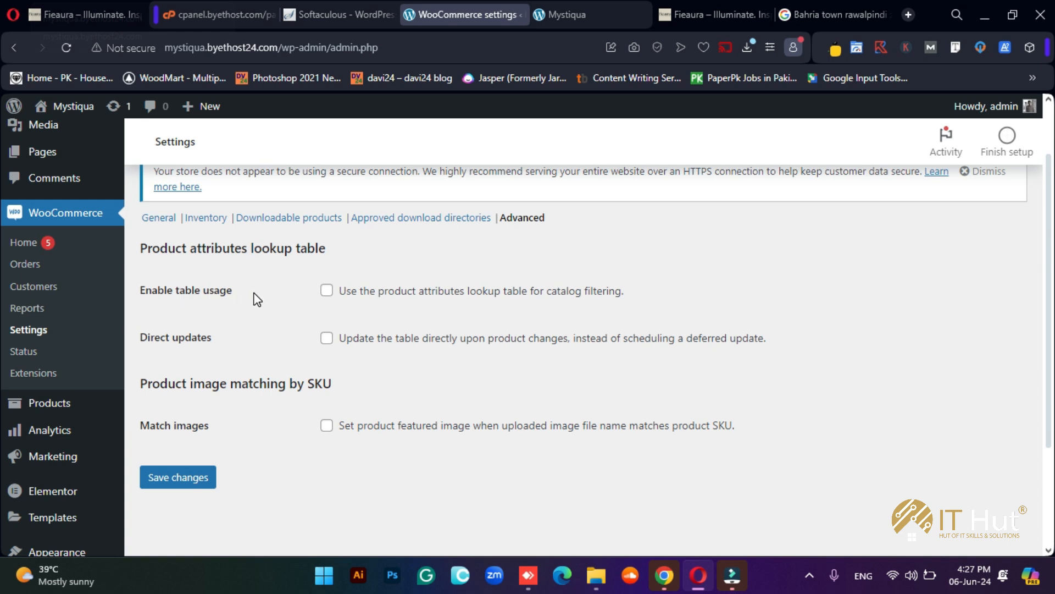
View the Bakhoor product on the Fieaura store, and open the Scented Candles category to examine its catalog filters.
{"action": "left_click", "coordinate": [670, 8]}
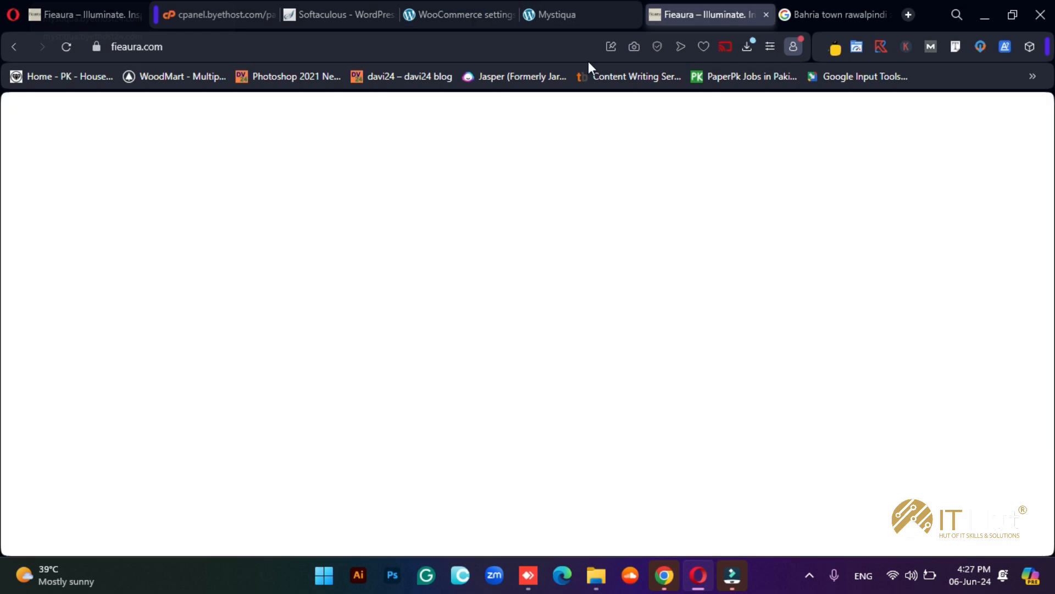
{"action": "scroll", "coordinate": [423, 385], "scroll_direction": "down", "scroll_amount": 10}
{"action": "scroll", "coordinate": [429, 332], "scroll_direction": "up", "scroll_amount": 3}
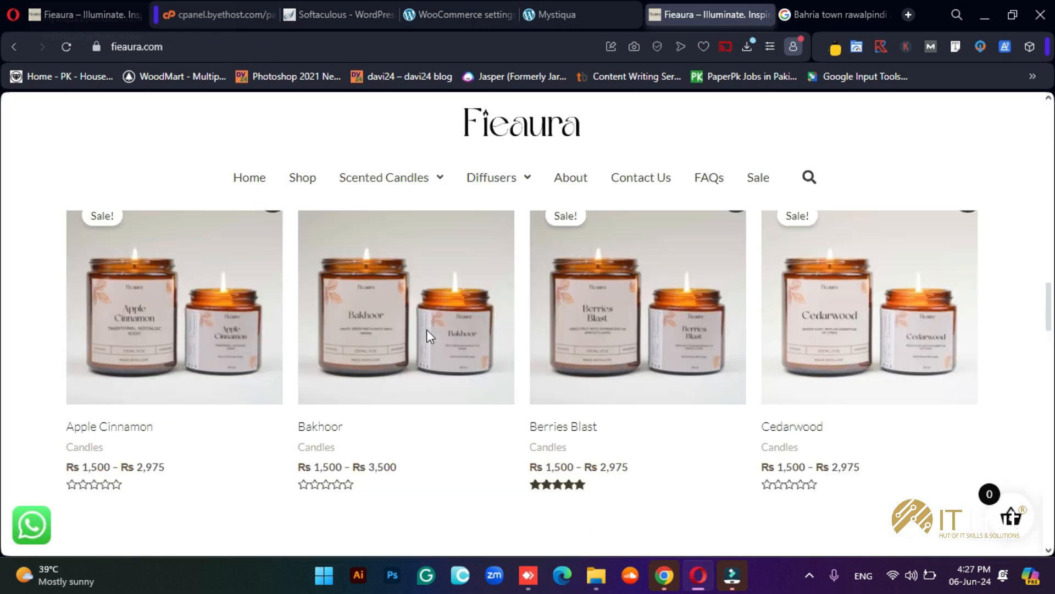
{"action": "left_click", "coordinate": [345, 322]}
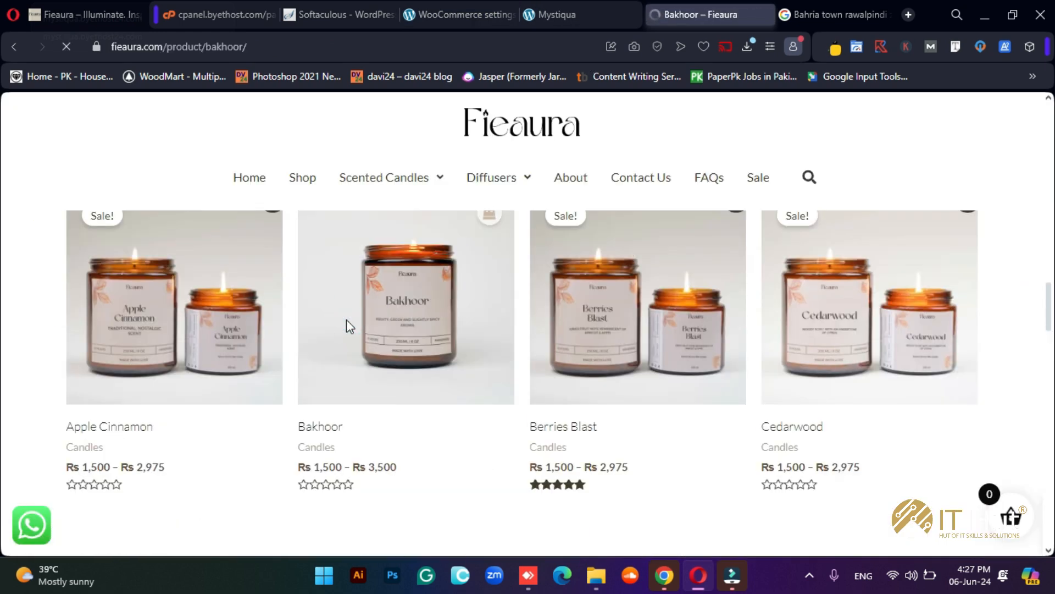
{"action": "scroll", "coordinate": [416, 387], "scroll_direction": "down", "scroll_amount": 2}
{"action": "scroll", "coordinate": [418, 388], "scroll_direction": "up", "scroll_amount": 3}
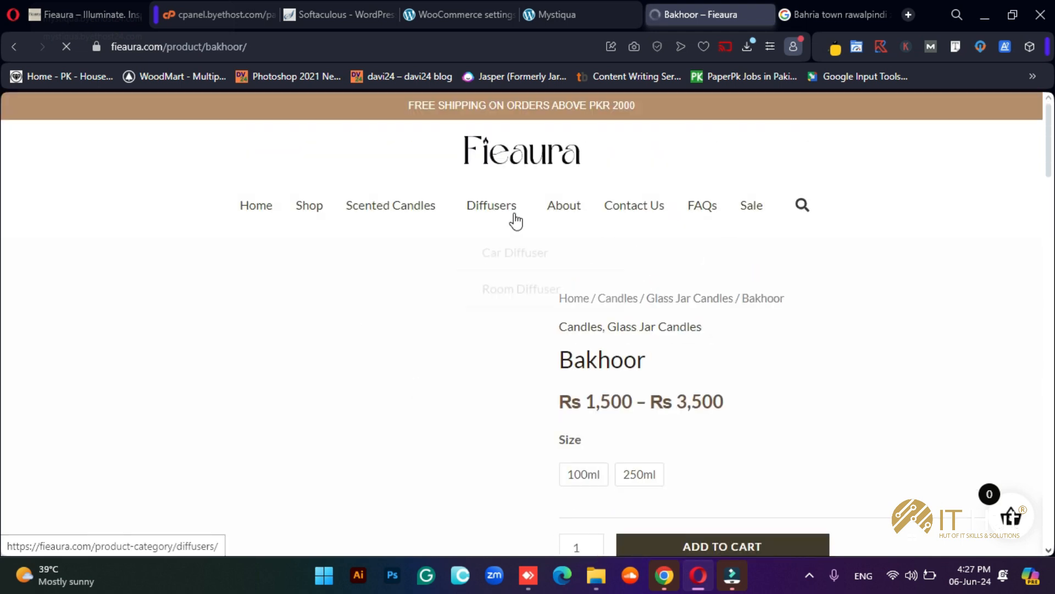
{"action": "left_click", "coordinate": [403, 214]}
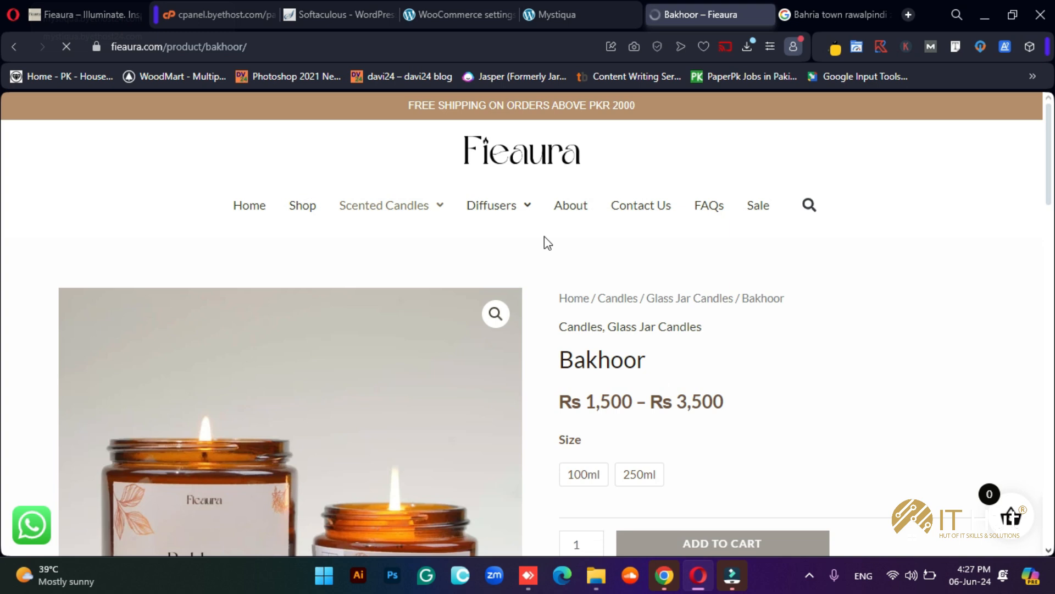
{"action": "scroll", "coordinate": [350, 342], "scroll_direction": "down", "scroll_amount": 4}
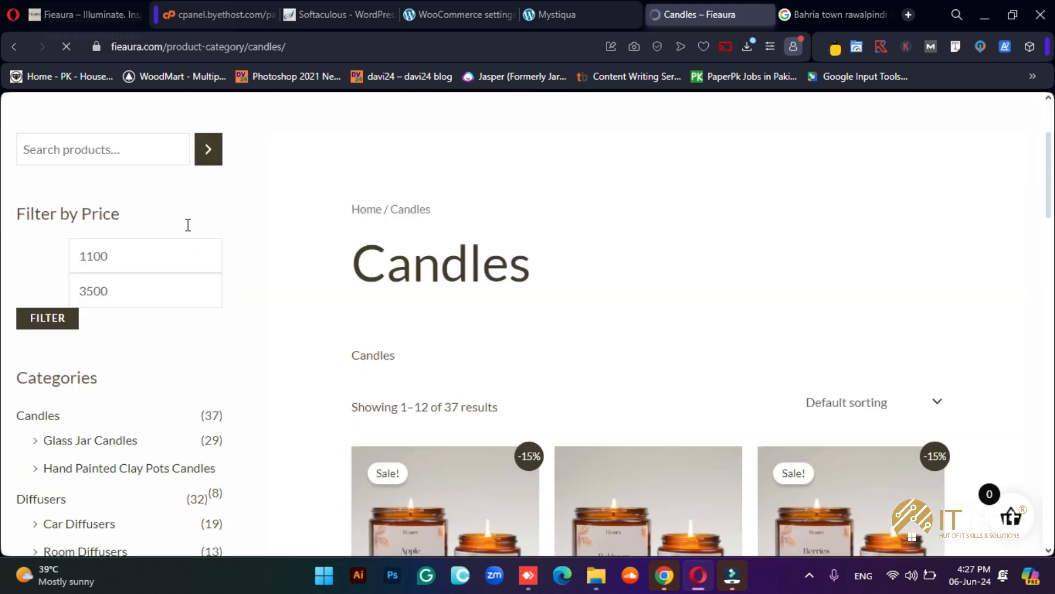
Examine the price filter, category list and product listing of the Candles category on the Fieaura store.
{"action": "scroll", "coordinate": [135, 329], "scroll_direction": "down", "scroll_amount": 3}
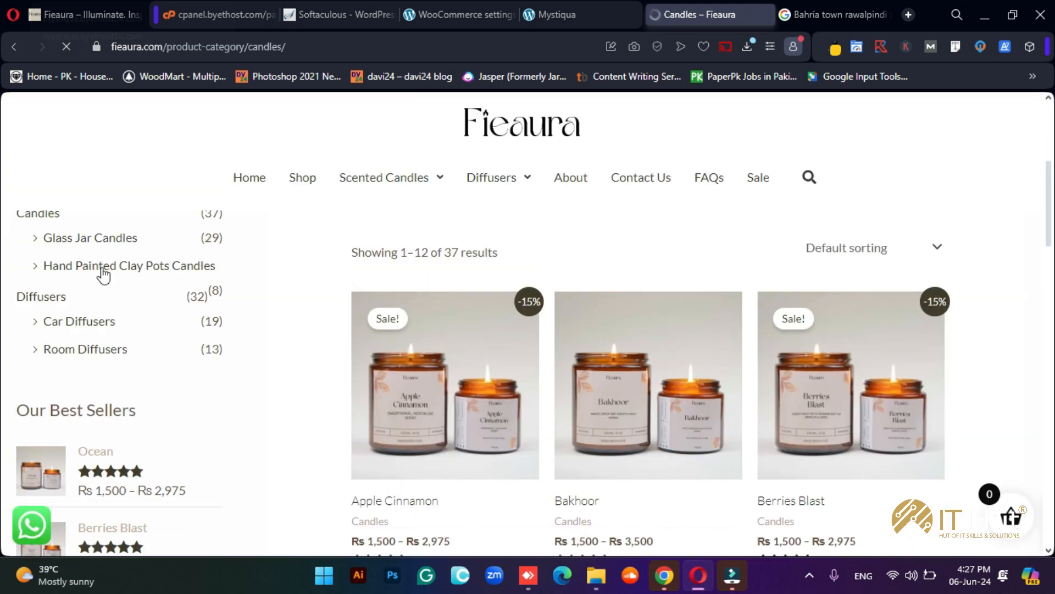
{"action": "scroll", "coordinate": [137, 309], "scroll_direction": "down", "scroll_amount": 10}
{"action": "scroll", "coordinate": [150, 376], "scroll_direction": "up", "scroll_amount": 15}
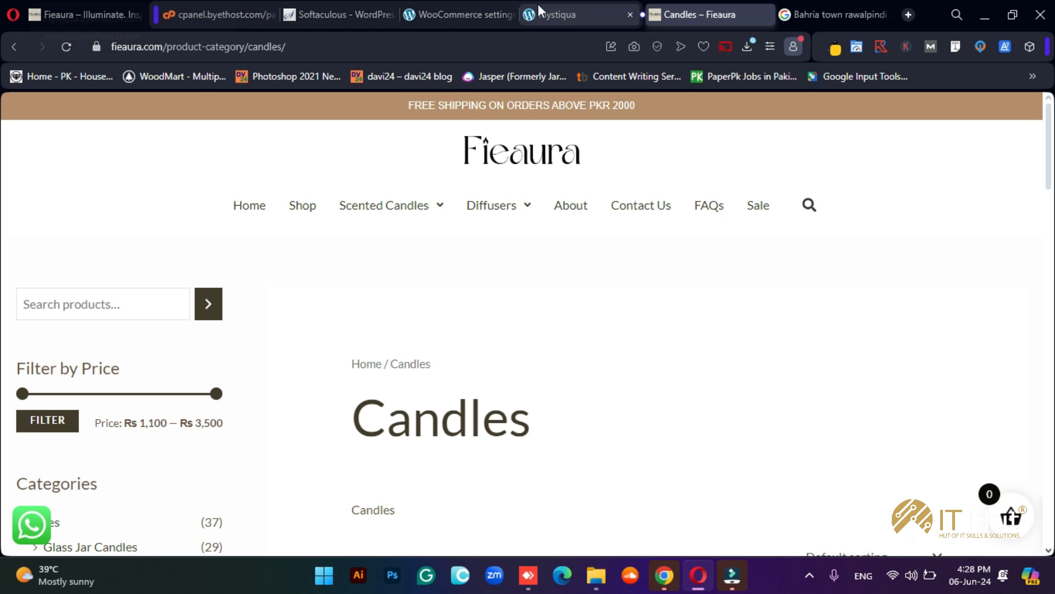
{"action": "scroll", "coordinate": [217, 403], "scroll_direction": "down", "scroll_amount": 4}
{"action": "scroll", "coordinate": [214, 396], "scroll_direction": "up", "scroll_amount": 4}
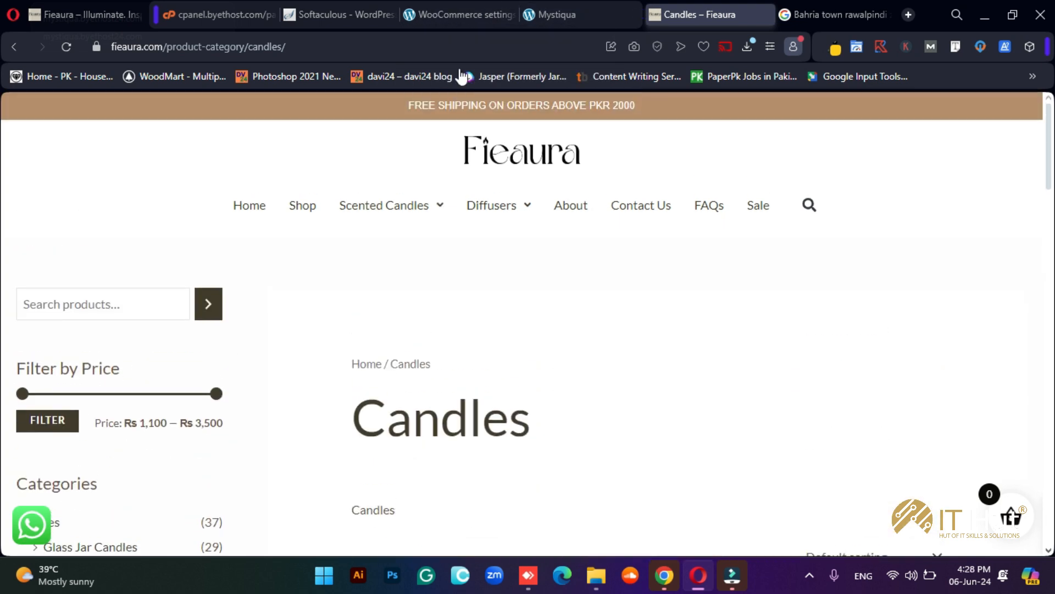
In the Mystiqua store's advanced product settings, enable the product attributes lookup table and its direct updates, and save the changes.
{"action": "left_click", "coordinate": [426, 12]}
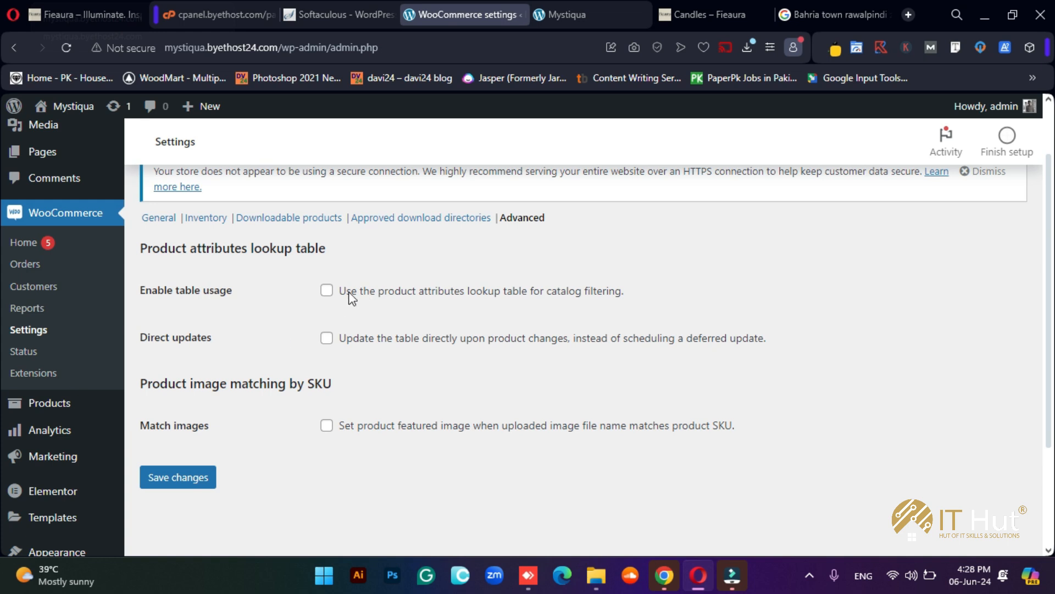
{"action": "left_click", "coordinate": [327, 292]}
{"action": "left_click", "coordinate": [328, 338]}
{"action": "left_click", "coordinate": [201, 476]}
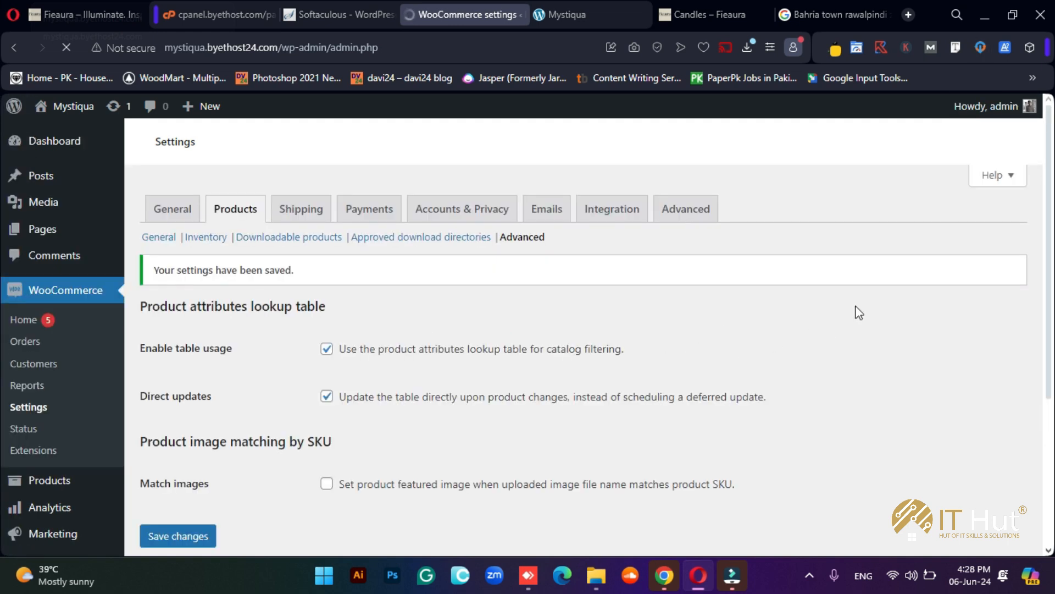
{"action": "scroll", "coordinate": [901, 359], "scroll_direction": "down", "scroll_amount": 3}
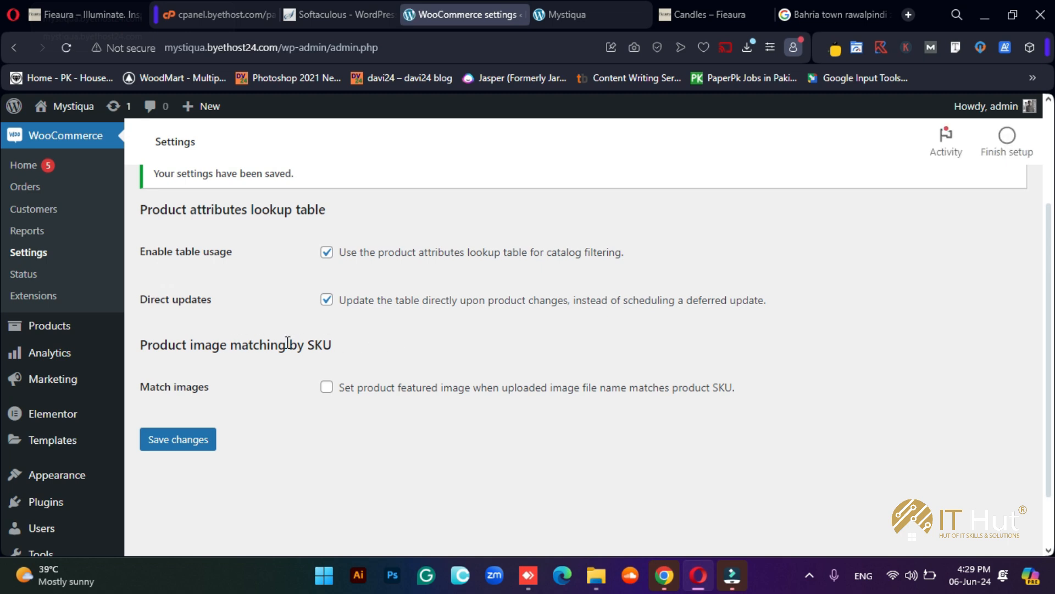
{"action": "scroll", "coordinate": [556, 362], "scroll_direction": "up", "scroll_amount": 3}
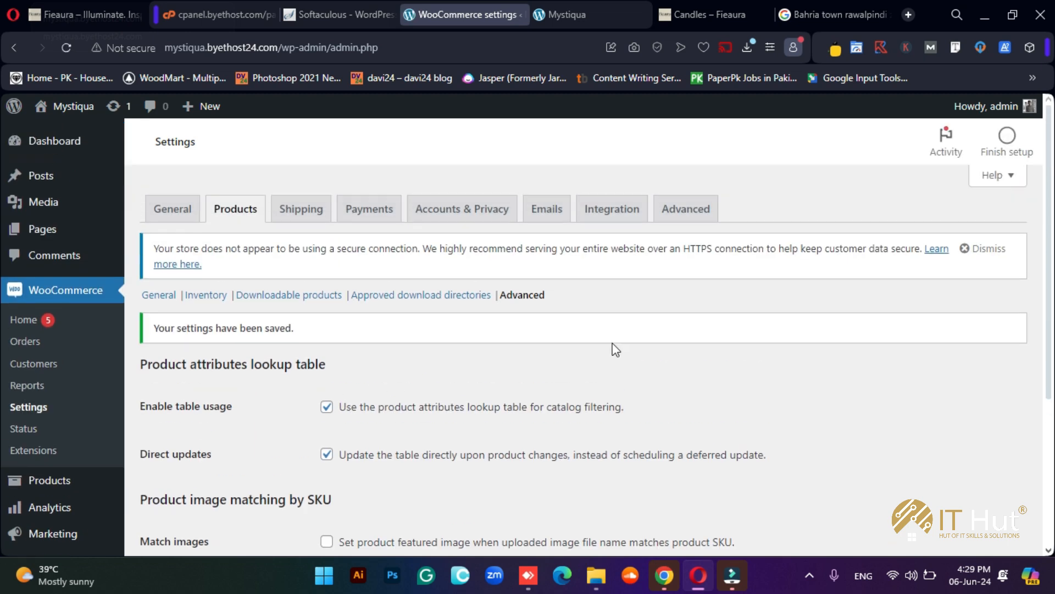
Open the WooCommerce shipping settings and add a shipping zone named Pakistan.
{"action": "left_click", "coordinate": [297, 210]}
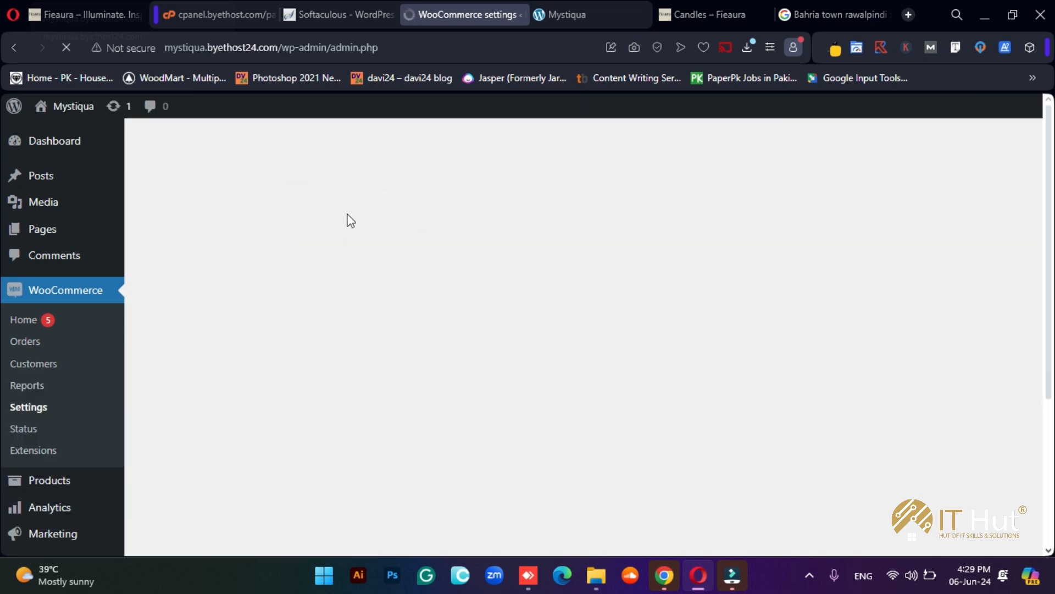
{"action": "scroll", "coordinate": [440, 254], "scroll_direction": "down", "scroll_amount": 2}
{"action": "scroll", "coordinate": [396, 254], "scroll_direction": "up", "scroll_amount": 2}
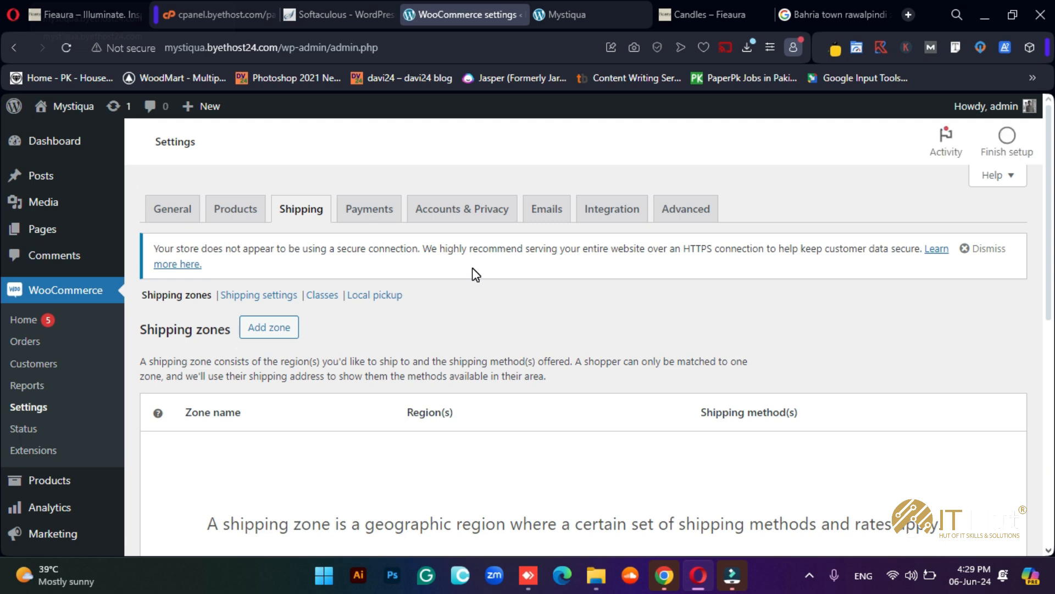
{"action": "scroll", "coordinate": [471, 273], "scroll_direction": "down", "scroll_amount": 2}
{"action": "left_click", "coordinate": [286, 250]}
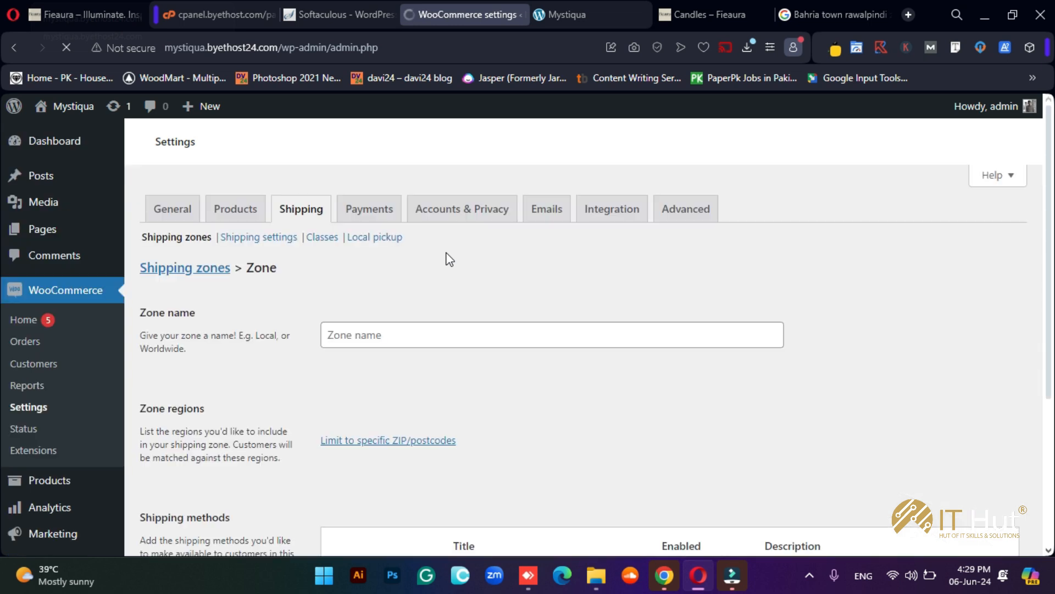
{"action": "scroll", "coordinate": [384, 332], "scroll_direction": "down", "scroll_amount": 2}
{"action": "left_click", "coordinate": [400, 257]}
{"action": "type", "text": "Pakistan"}
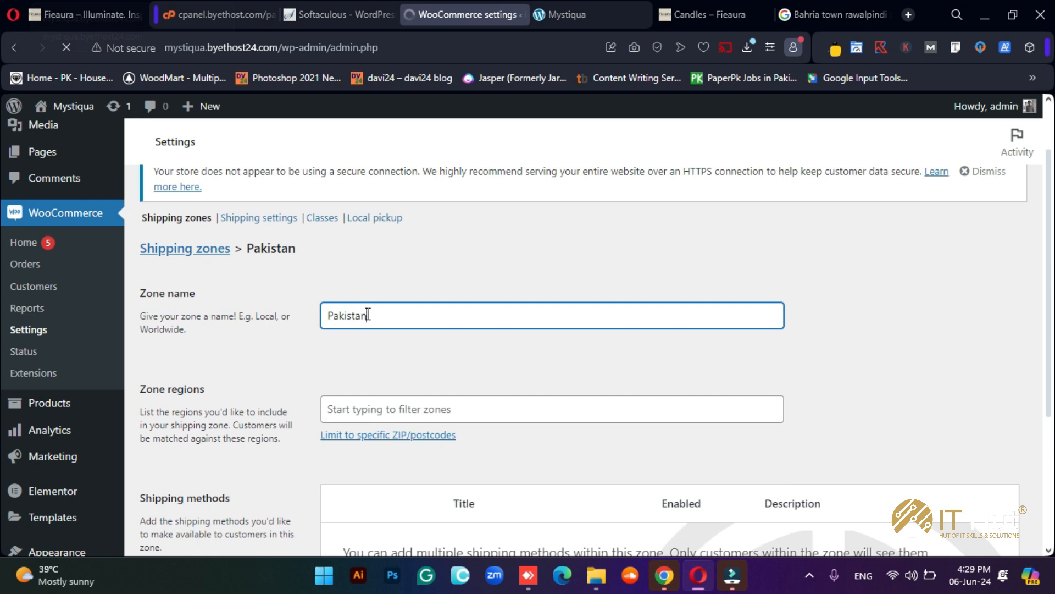
Include Asia and Pakistan in the zone regions, without selecting all countries.
{"action": "scroll", "coordinate": [365, 313], "scroll_direction": "down", "scroll_amount": 4}
{"action": "left_click", "coordinate": [367, 252]}
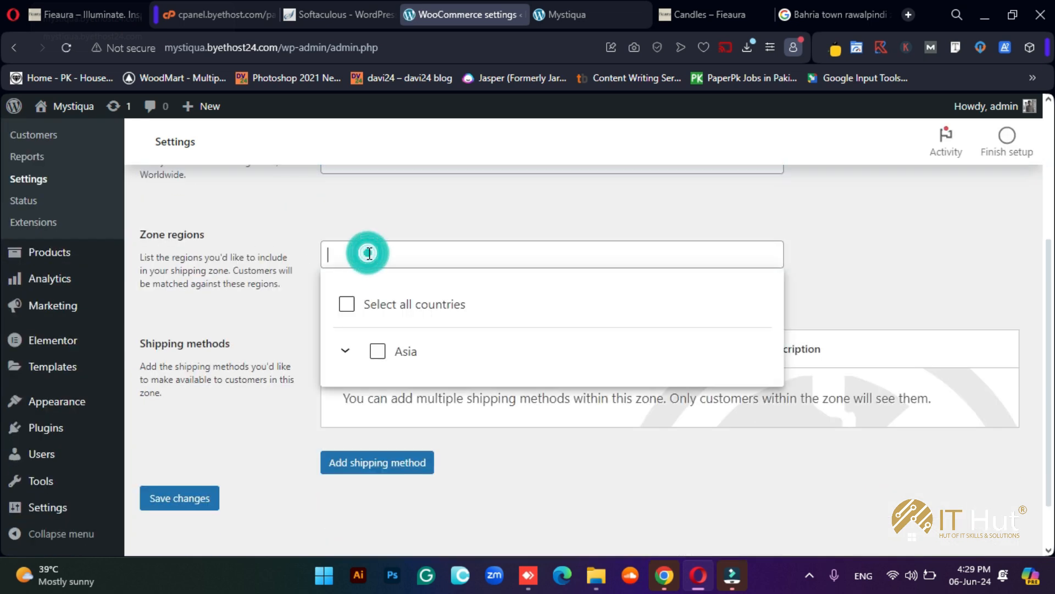
{"action": "left_click", "coordinate": [347, 303]}
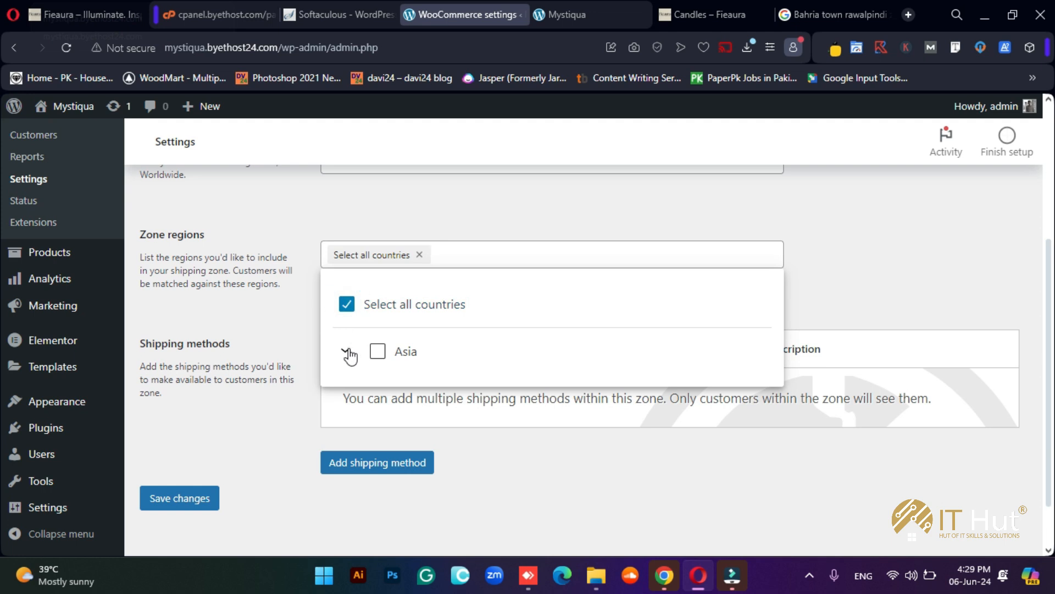
{"action": "left_click", "coordinate": [345, 351]}
{"action": "left_click", "coordinate": [346, 304]}
{"action": "left_click", "coordinate": [378, 351]}
{"action": "left_click", "coordinate": [402, 397]}
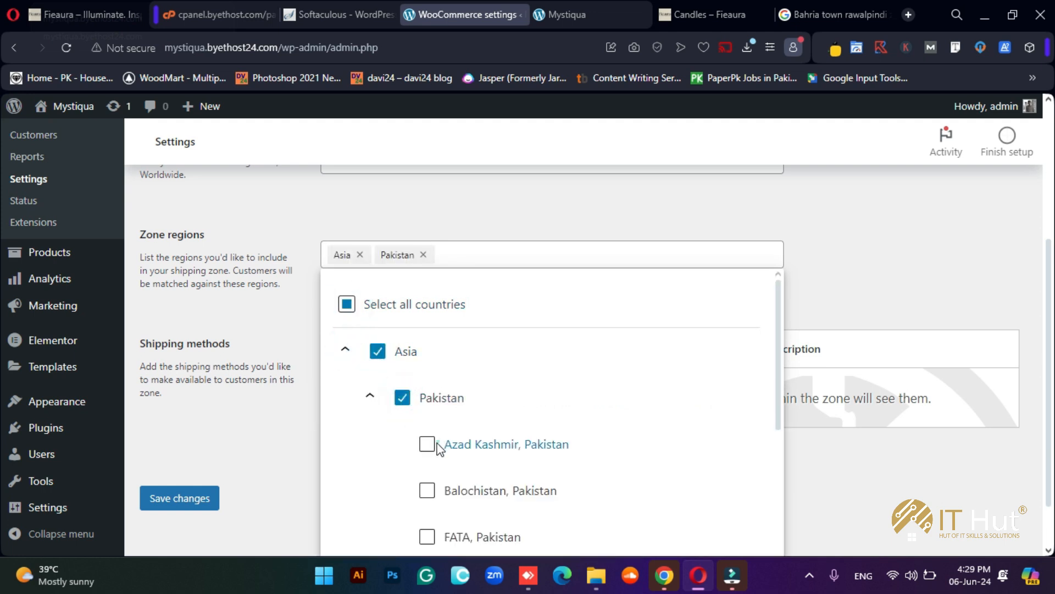
Add all of Pakistan's listed regions to the zone, from Azad Kashmir, Balochistan and FATA through Punjab and Sindh.
{"action": "scroll", "coordinate": [435, 439], "scroll_direction": "down", "scroll_amount": 3}
{"action": "left_click", "coordinate": [434, 291]}
{"action": "left_click", "coordinate": [427, 336]}
{"action": "left_click", "coordinate": [427, 391]}
{"action": "left_click", "coordinate": [427, 438]}
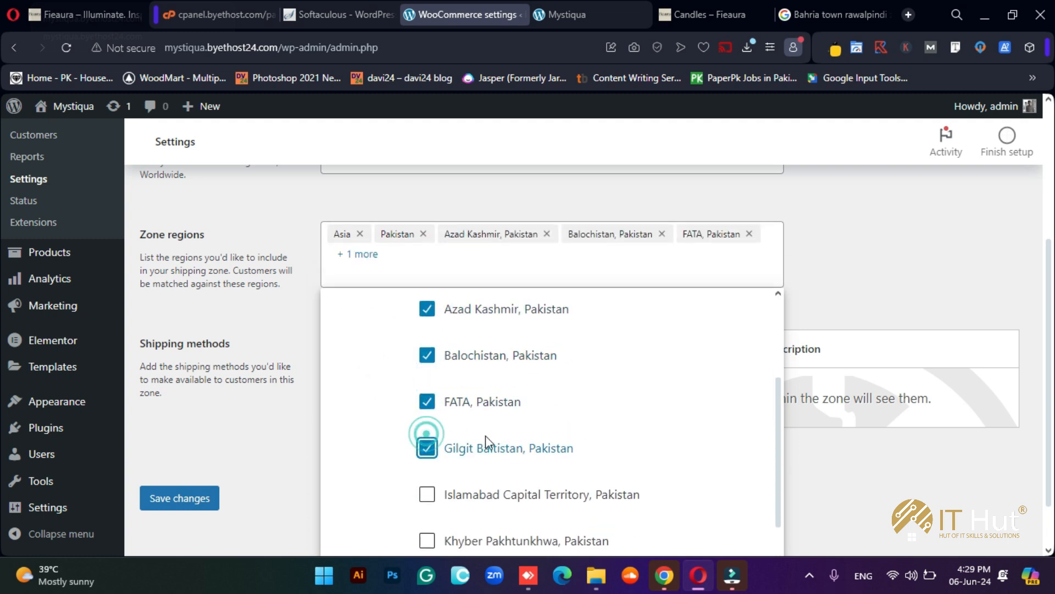
{"action": "scroll", "coordinate": [429, 418], "scroll_direction": "down", "scroll_amount": 2}
{"action": "left_click", "coordinate": [427, 410]}
{"action": "left_click", "coordinate": [427, 454]}
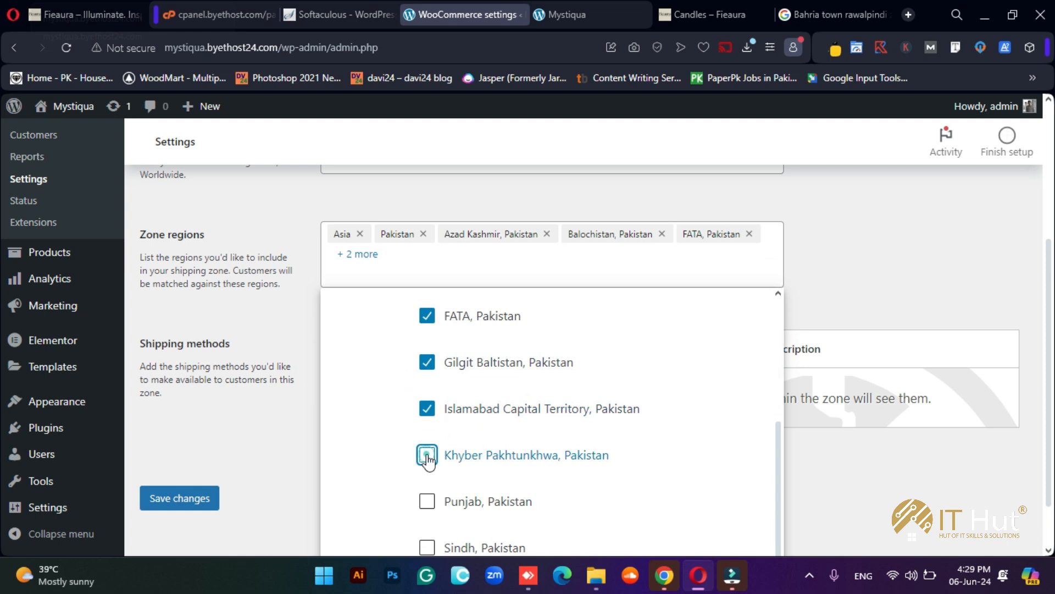
{"action": "left_click", "coordinate": [428, 501]}
{"action": "left_click", "coordinate": [428, 547]}
{"action": "scroll", "coordinate": [581, 473], "scroll_direction": "down", "scroll_amount": 1}
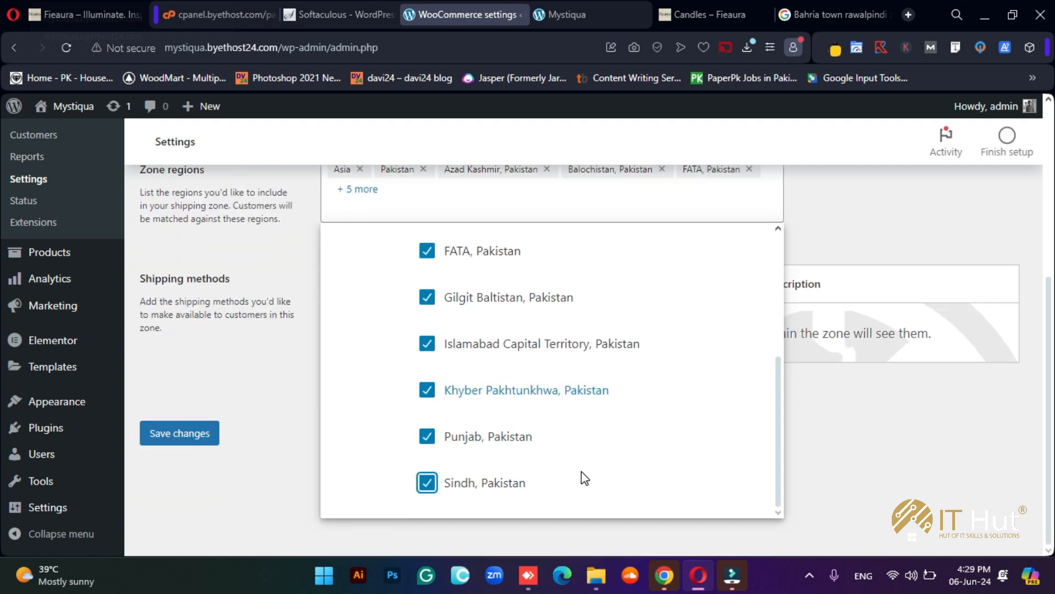
{"action": "left_click", "coordinate": [240, 380]}
{"action": "scroll", "coordinate": [525, 347], "scroll_direction": "up", "scroll_amount": 1}
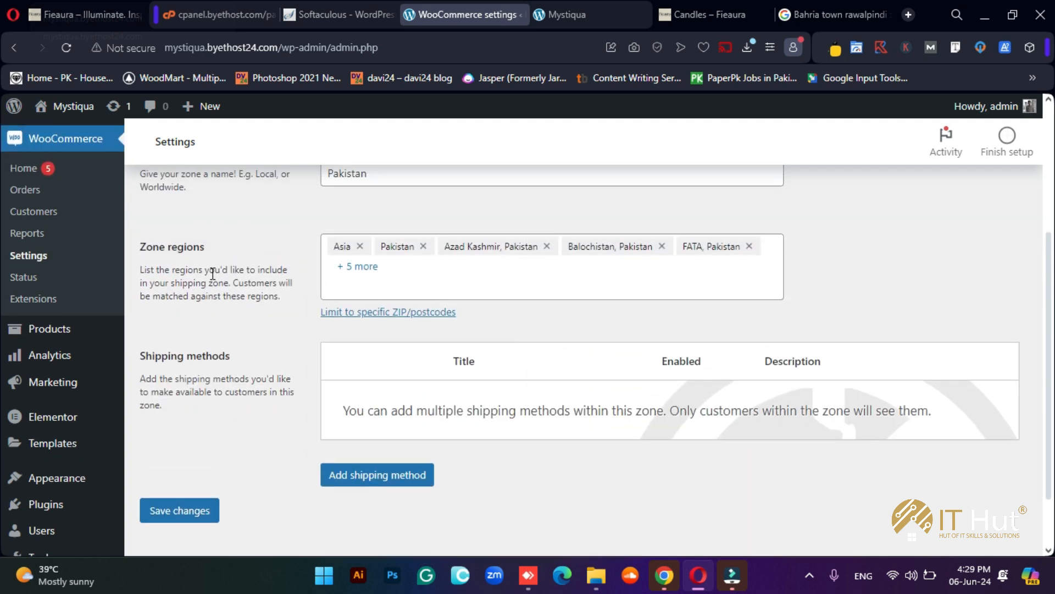
Create a free shipping method with no requirement in the Pakistan zone.
{"action": "scroll", "coordinate": [446, 453], "scroll_direction": "down", "scroll_amount": 1}
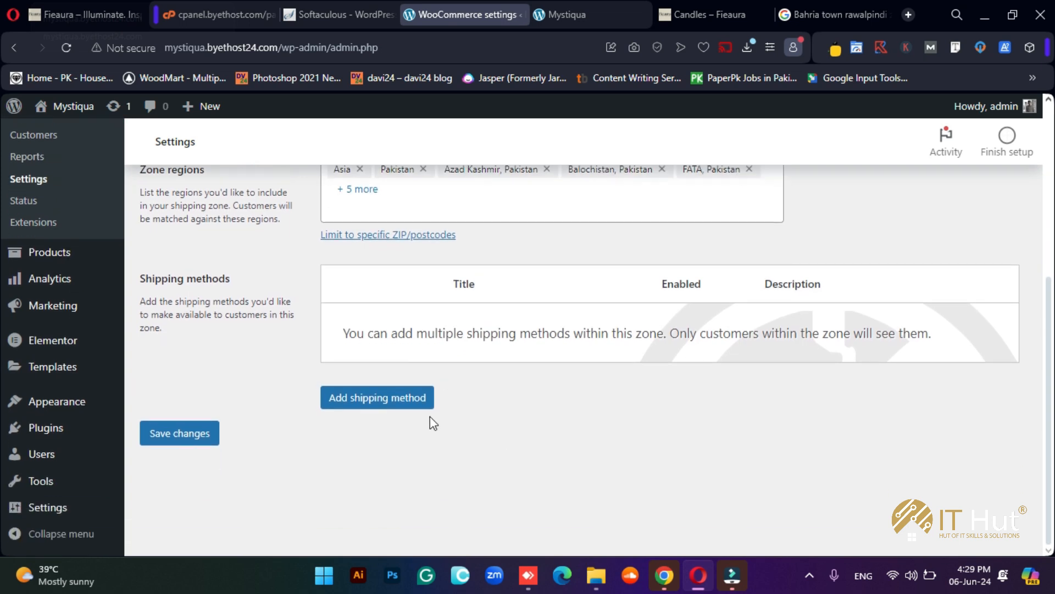
{"action": "left_click", "coordinate": [383, 398]}
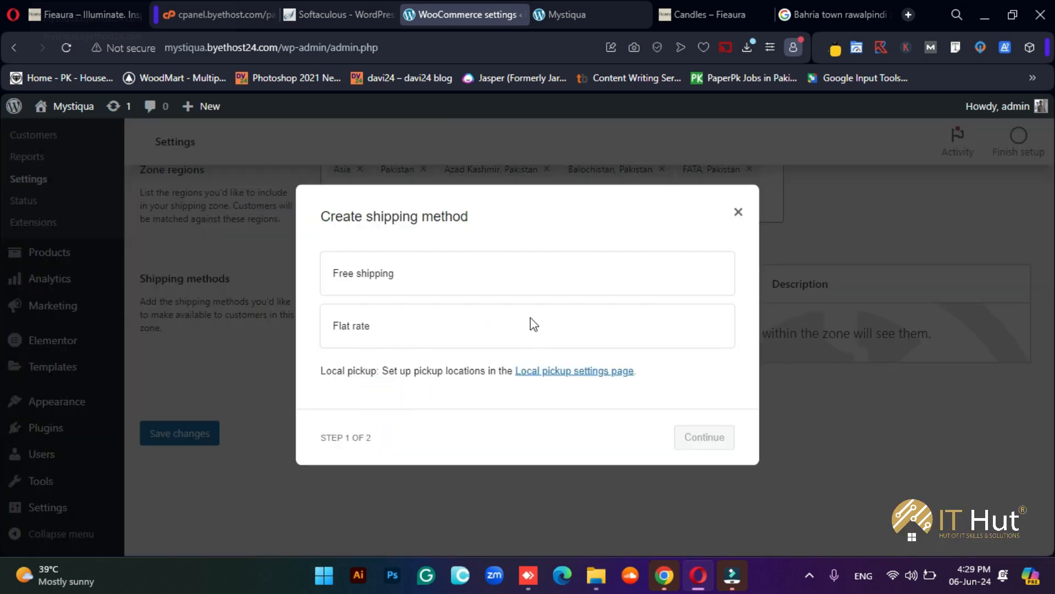
{"action": "left_click", "coordinate": [425, 277]}
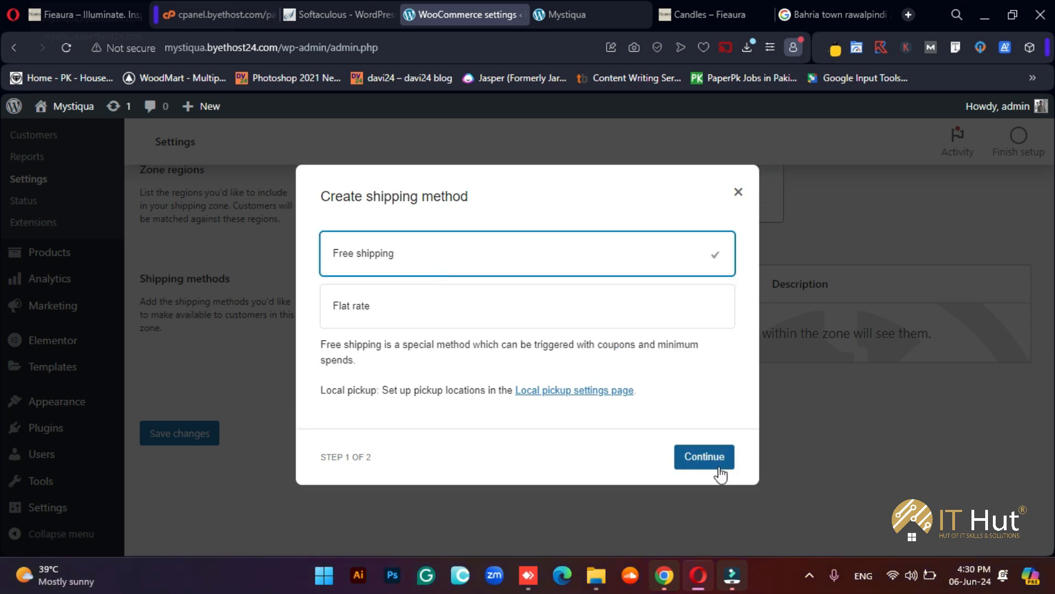
{"action": "left_click", "coordinate": [705, 458]}
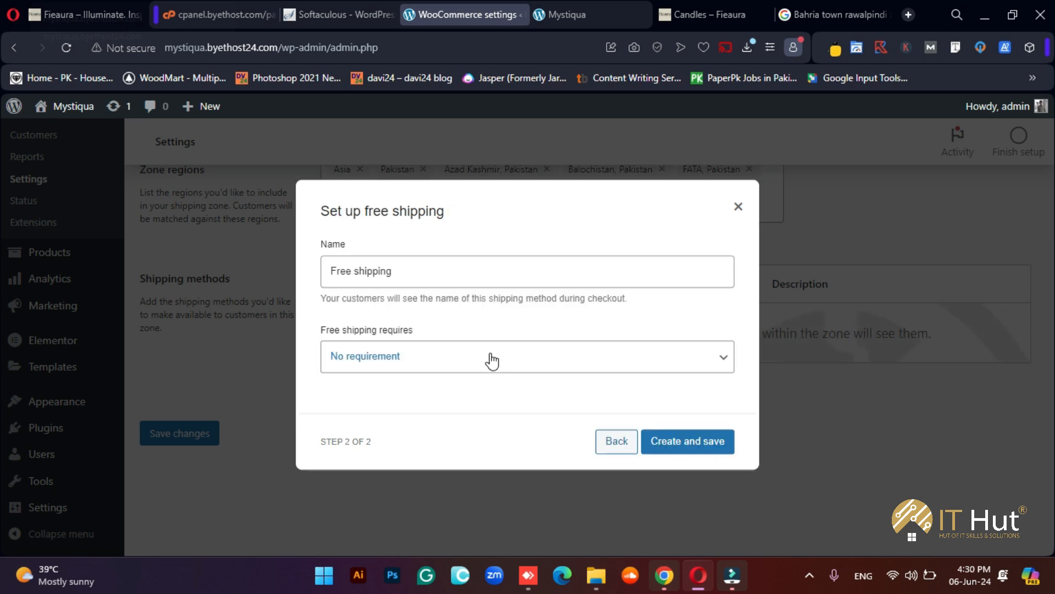
{"action": "left_click", "coordinate": [444, 360]}
{"action": "left_click", "coordinate": [724, 358]}
{"action": "left_click", "coordinate": [540, 264]}
{"action": "left_click", "coordinate": [545, 361]}
{"action": "left_click", "coordinate": [671, 442]}
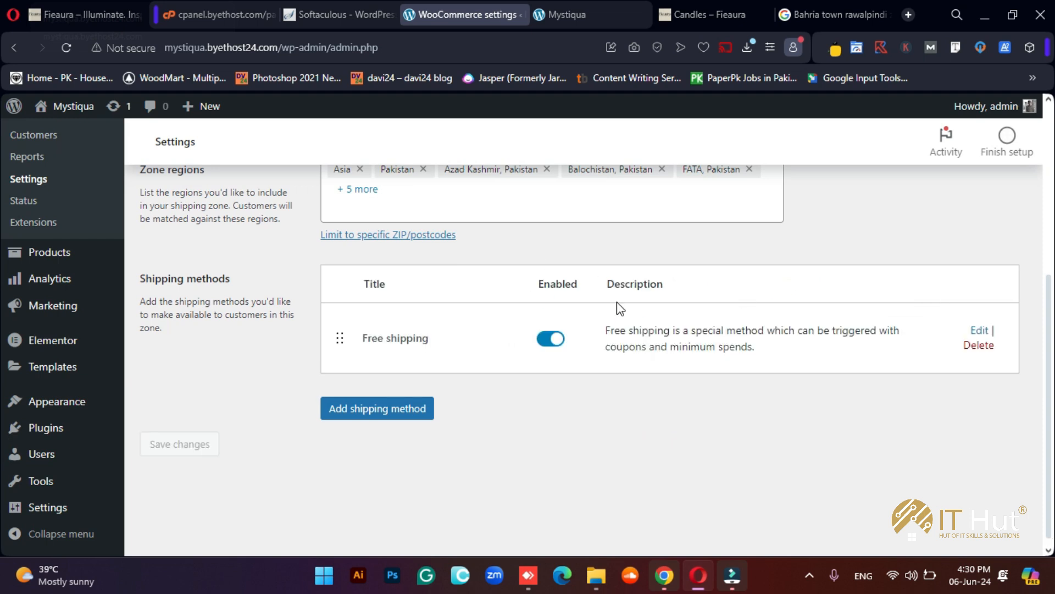
Edit the free shipping method so that it requires a minimum order amount of Rs 2000.
{"action": "left_click", "coordinate": [973, 332]}
{"action": "left_click", "coordinate": [553, 356]}
{"action": "left_click", "coordinate": [547, 355]}
{"action": "left_click", "coordinate": [725, 357]}
{"action": "left_click", "coordinate": [726, 358]}
{"action": "key", "text": "Down"}
{"action": "key", "text": "Up"}
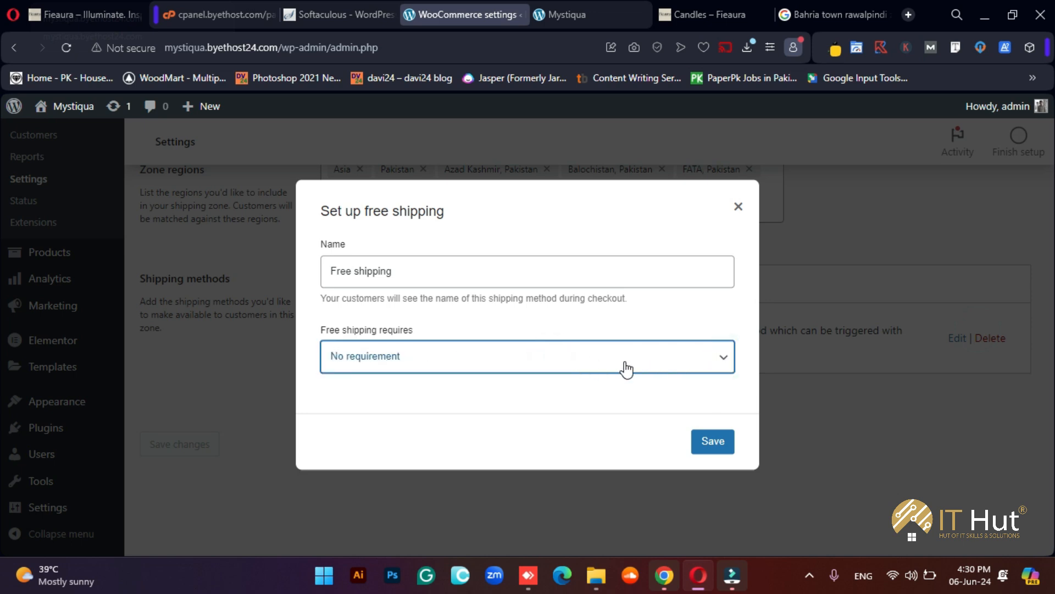
{"action": "key", "text": "Down"}
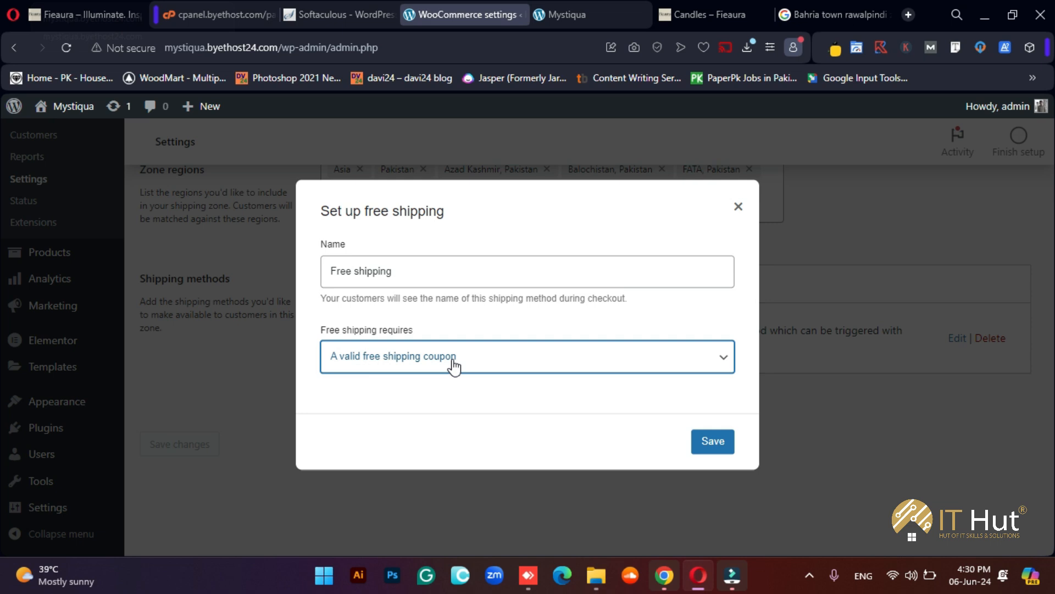
{"action": "key", "text": "Down"}
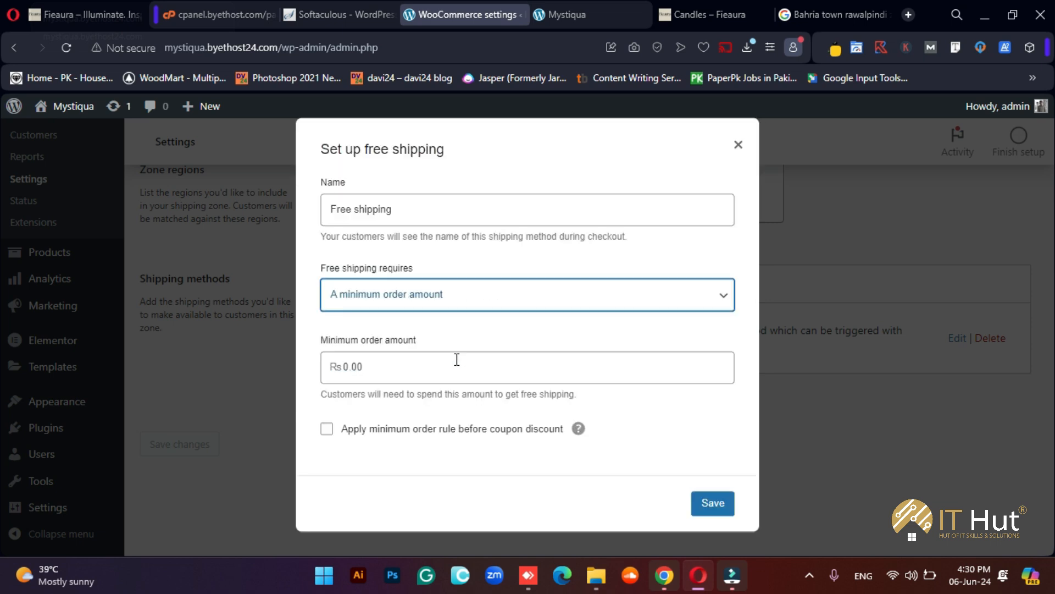
{"action": "left_click", "coordinate": [385, 364]}
{"action": "type", "text": "2000"}
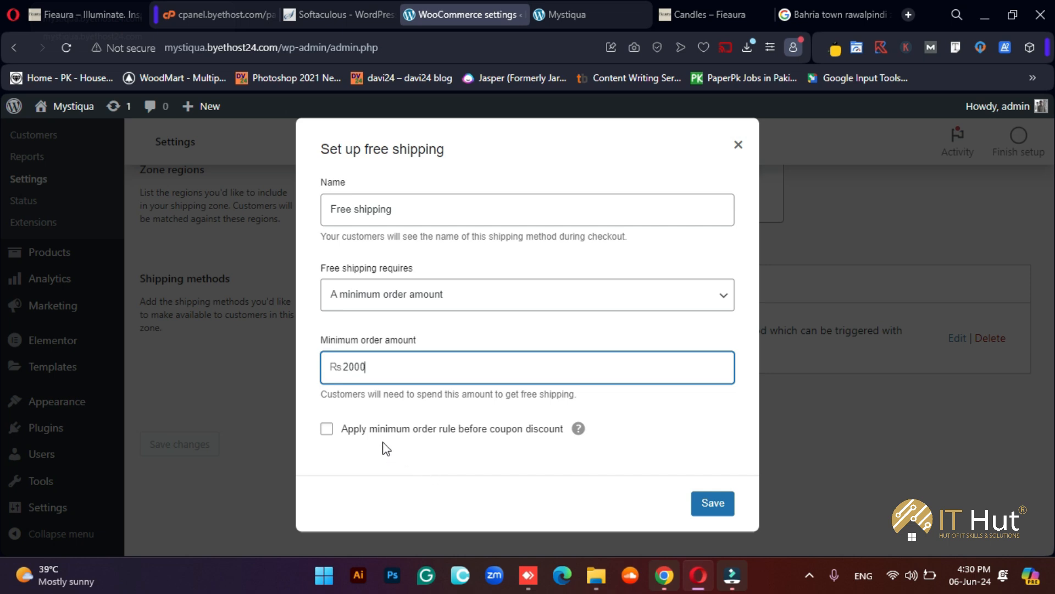
Switch applying the minimum order rule before coupon discount on and back off, and save the free shipping method.
{"action": "left_click", "coordinate": [370, 431]}
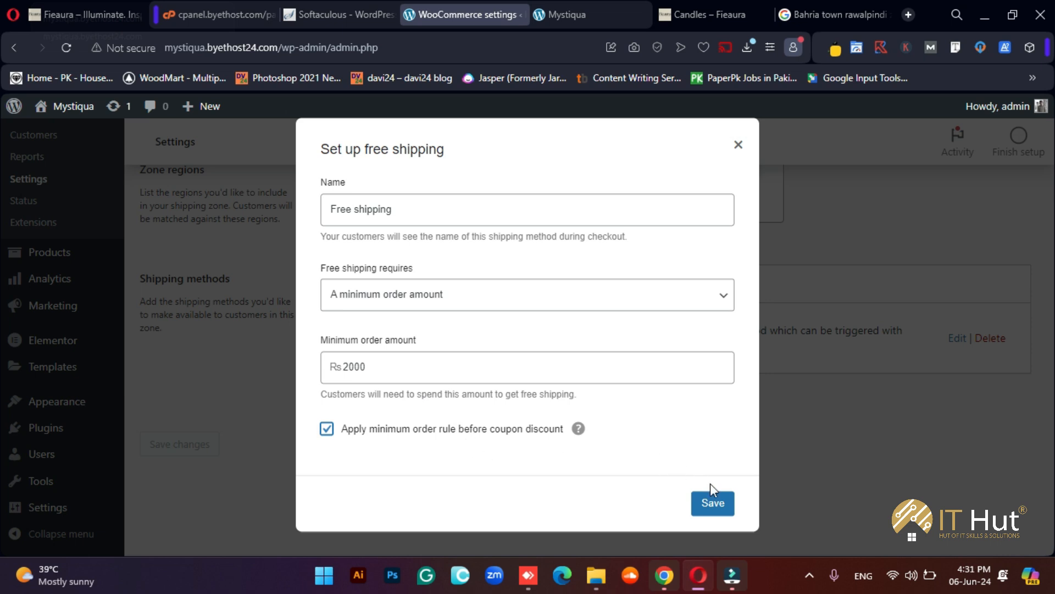
{"action": "left_click", "coordinate": [454, 432]}
{"action": "left_click", "coordinate": [709, 503]}
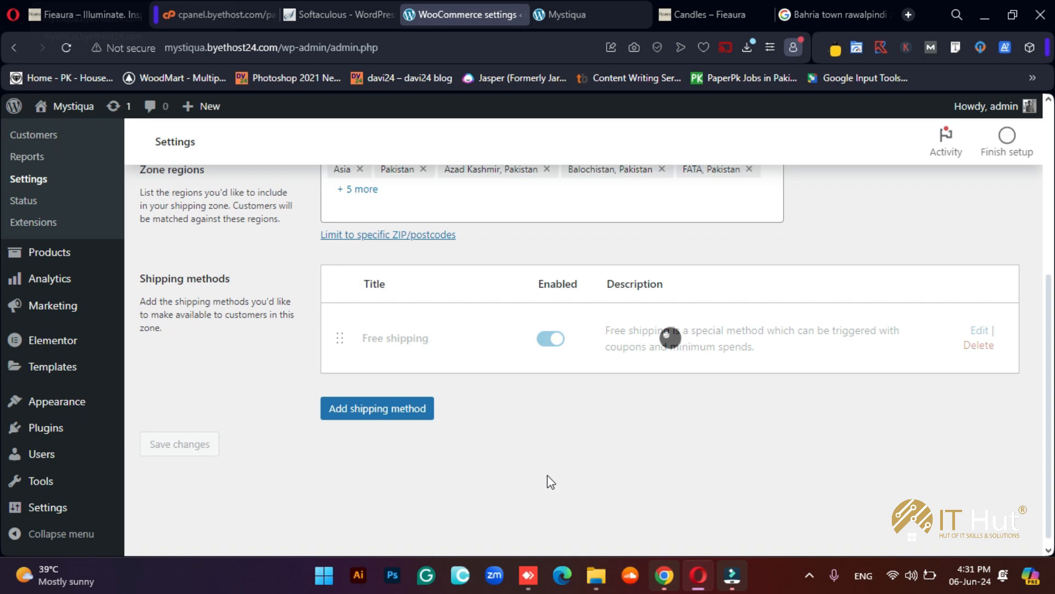
Add a flat rate shipping method to the Pakistan zone and name it Delivery Charges.
{"action": "left_click", "coordinate": [389, 406]}
{"action": "left_click", "coordinate": [411, 322]}
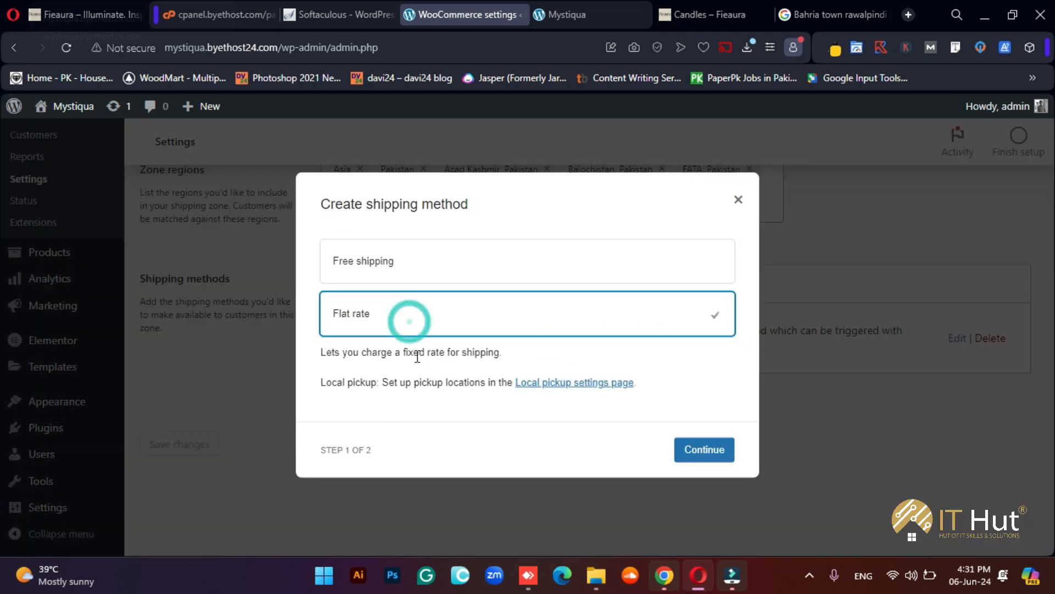
{"action": "left_click", "coordinate": [703, 448]}
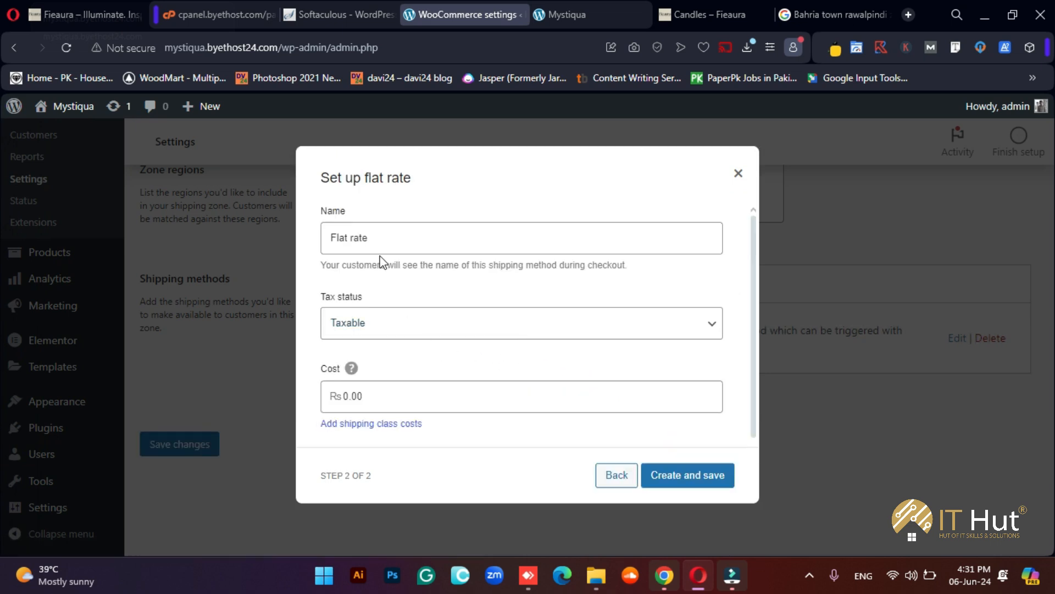
{"action": "triple_click", "coordinate": [377, 238]}
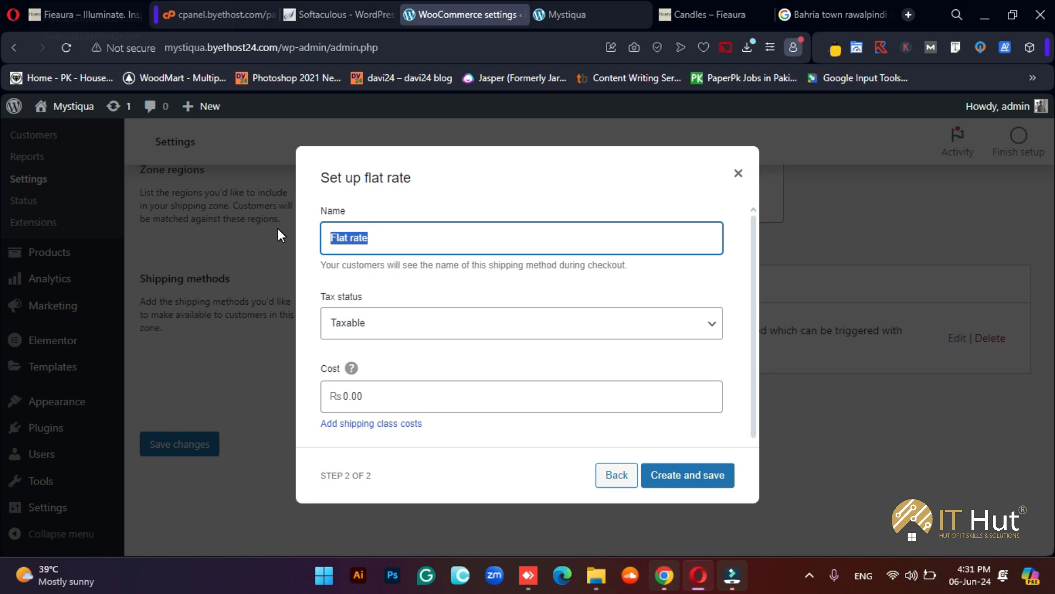
{"action": "type", "text": "Delivery Charges"}
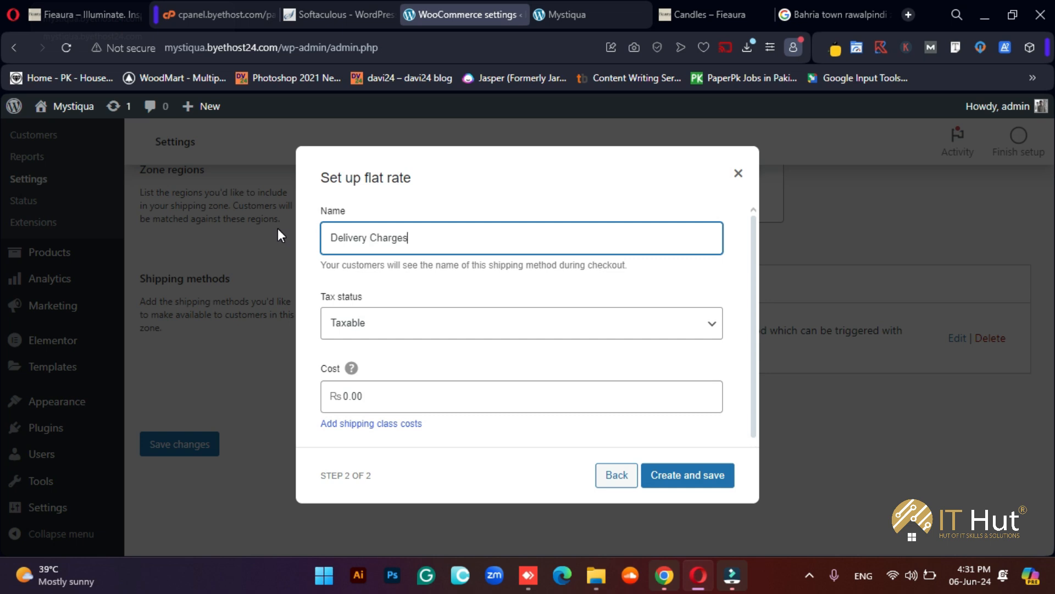
Set the flat rate's cost to Rs 200, review its tax status, and create and save the method.
{"action": "left_click_drag", "start_coordinate": [408, 394], "coordinate": [341, 395]}
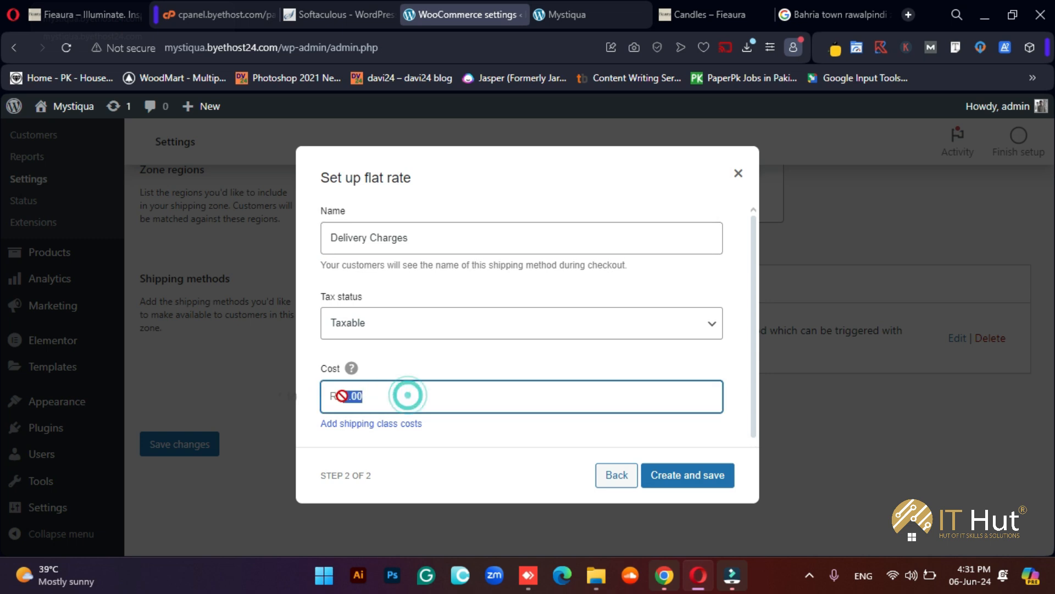
{"action": "type", "text": "200"}
{"action": "left_click", "coordinate": [534, 476]}
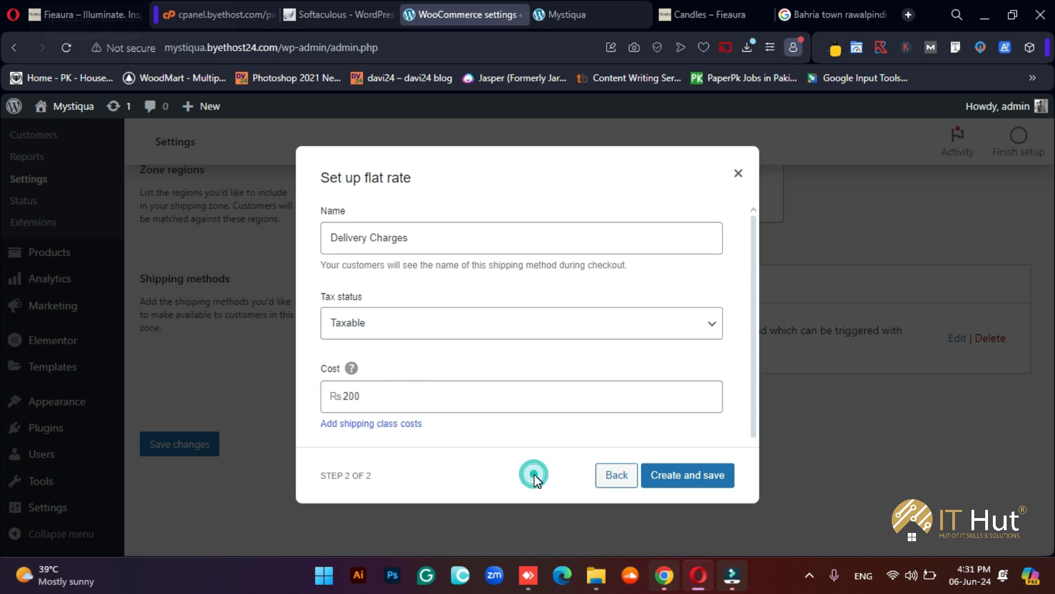
{"action": "left_click", "coordinate": [447, 323]}
{"action": "left_click", "coordinate": [428, 326]}
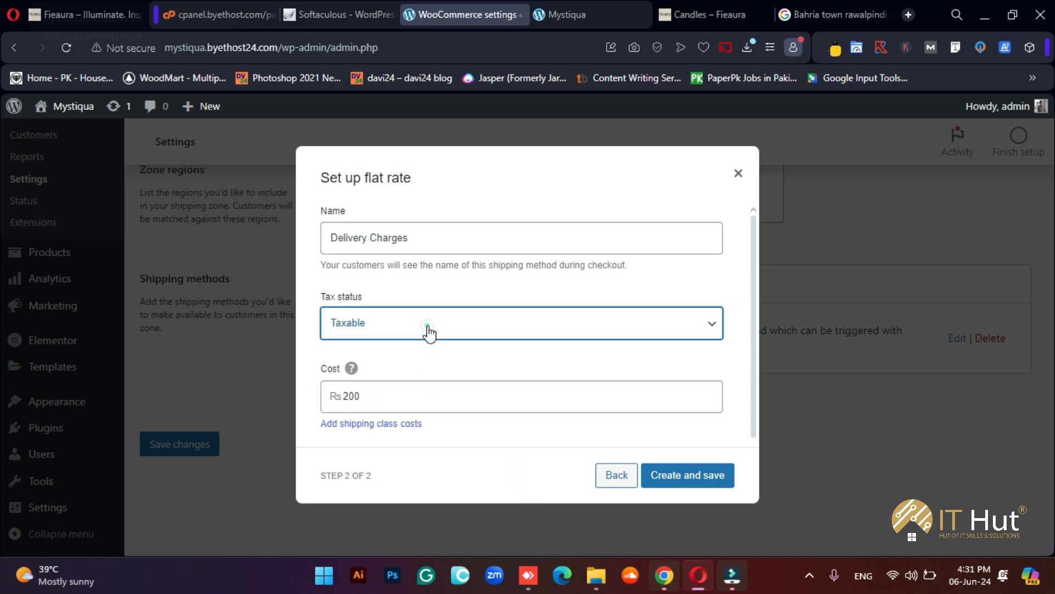
{"action": "key", "text": "Down"}
{"action": "left_click", "coordinate": [711, 478]}
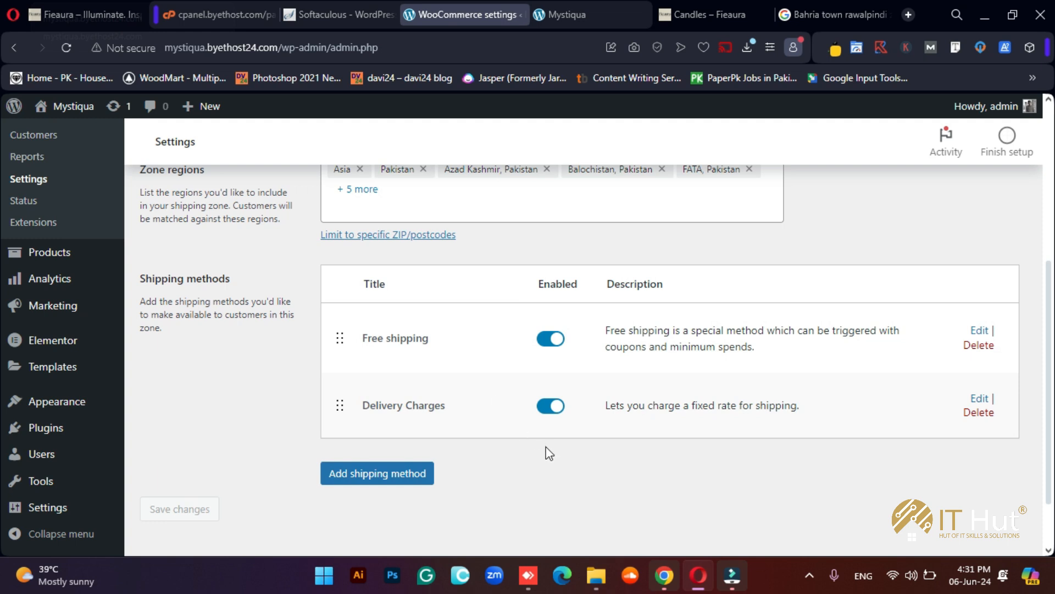
Enable cash on delivery in the payment settings and open its setup.
{"action": "scroll", "coordinate": [550, 445], "scroll_direction": "up", "scroll_amount": 10}
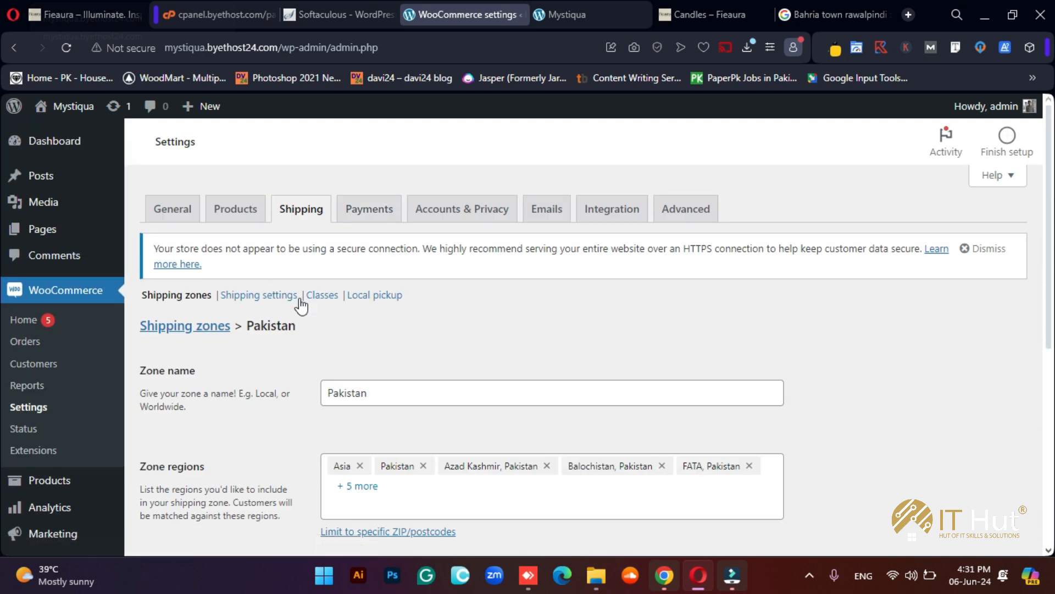
{"action": "left_click", "coordinate": [391, 216]}
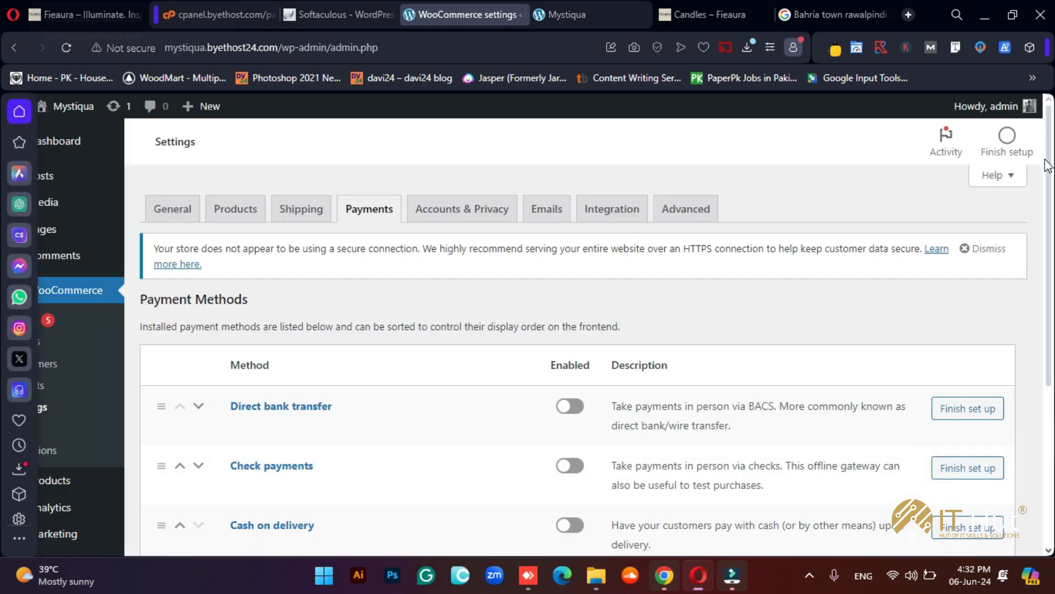
{"action": "scroll", "coordinate": [474, 337], "scroll_direction": "down", "scroll_amount": 1}
{"action": "scroll", "coordinate": [474, 337], "scroll_direction": "down", "scroll_amount": 1}
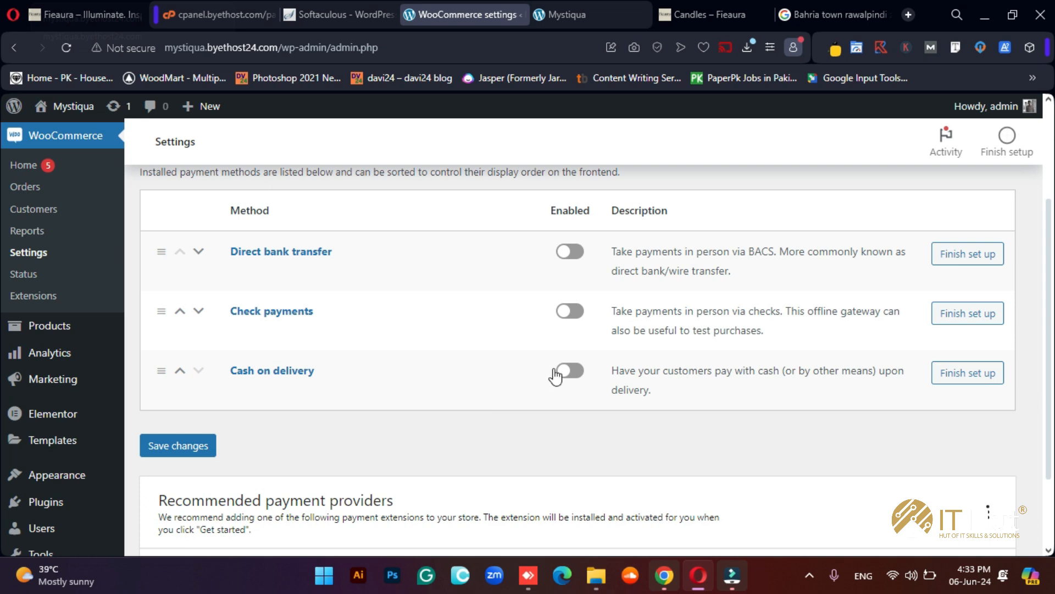
{"action": "left_click", "coordinate": [576, 373]}
{"action": "left_click", "coordinate": [953, 380]}
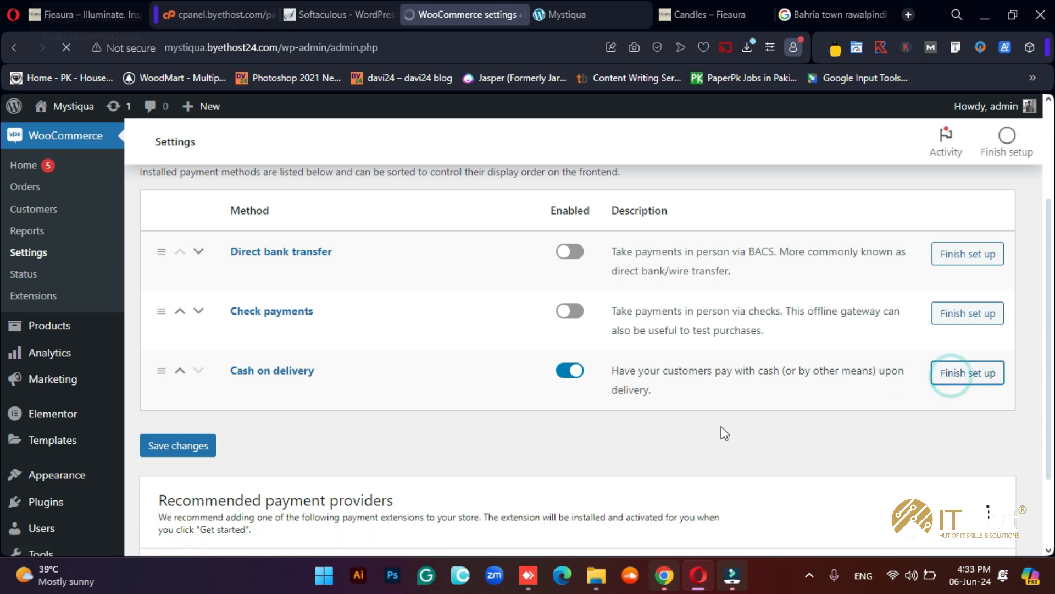
Enable cash on delivery for the shipping methods Pakistan – Delivery Charges (#2) and free shipping, and save the changes.
{"action": "scroll", "coordinate": [558, 430], "scroll_direction": "down", "scroll_amount": 3}
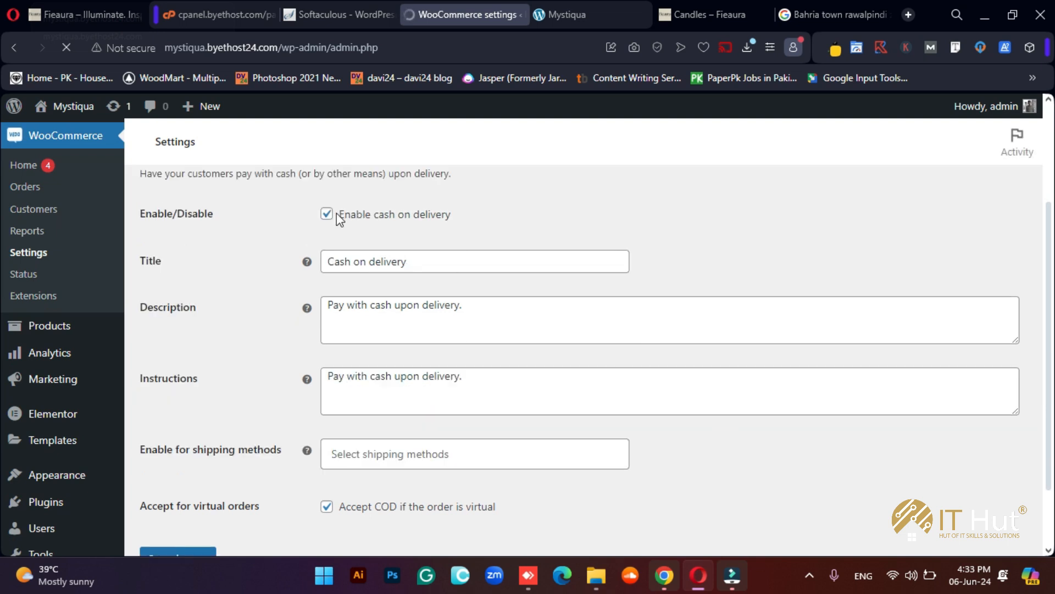
{"action": "scroll", "coordinate": [646, 435], "scroll_direction": "down", "scroll_amount": 2}
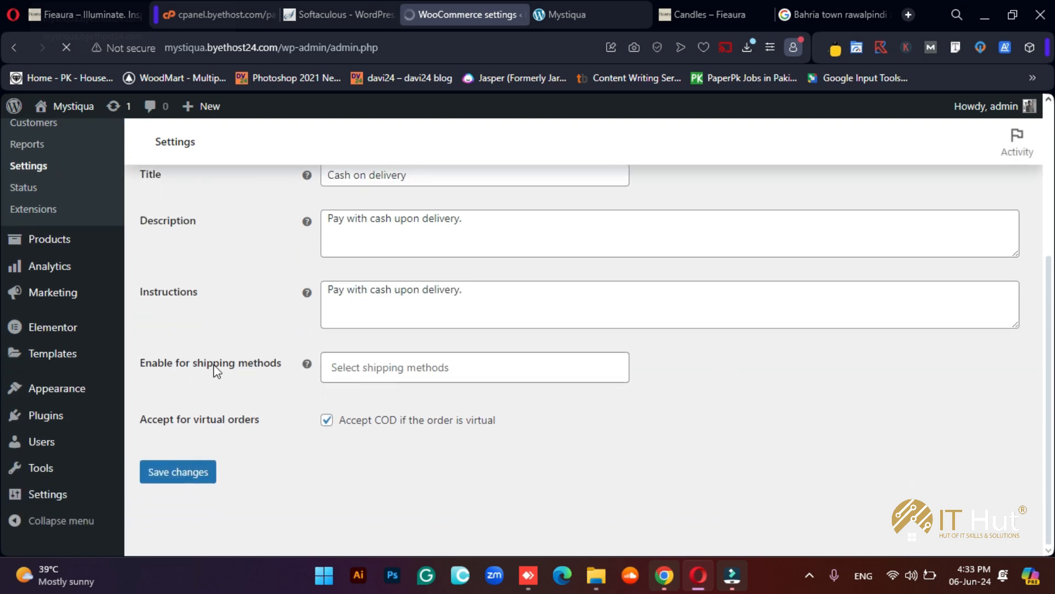
{"action": "left_click", "coordinate": [422, 365]}
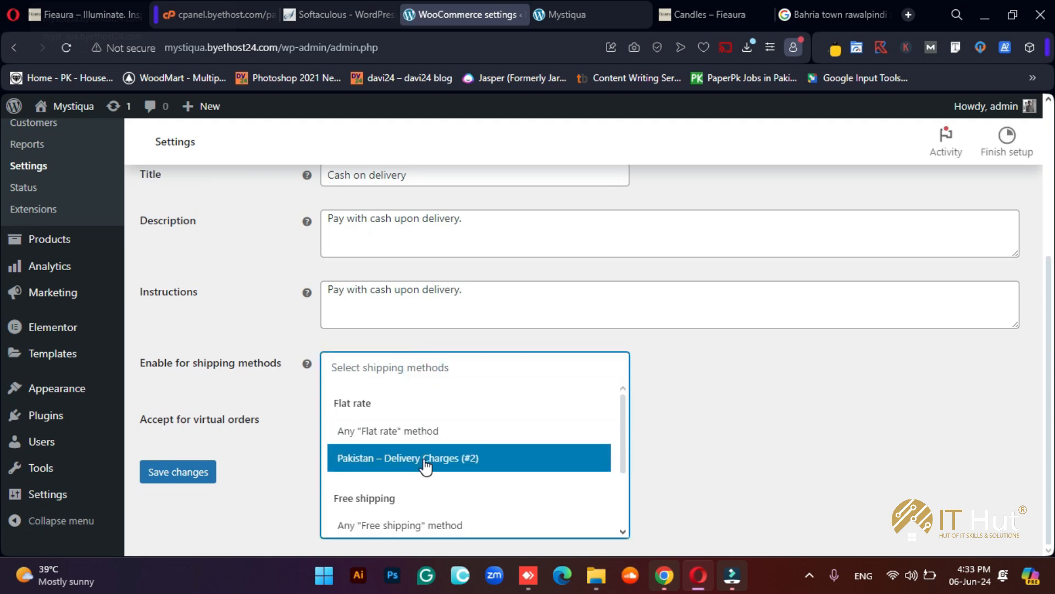
{"action": "left_click", "coordinate": [436, 462]}
{"action": "scroll", "coordinate": [520, 413], "scroll_direction": "down", "scroll_amount": 1}
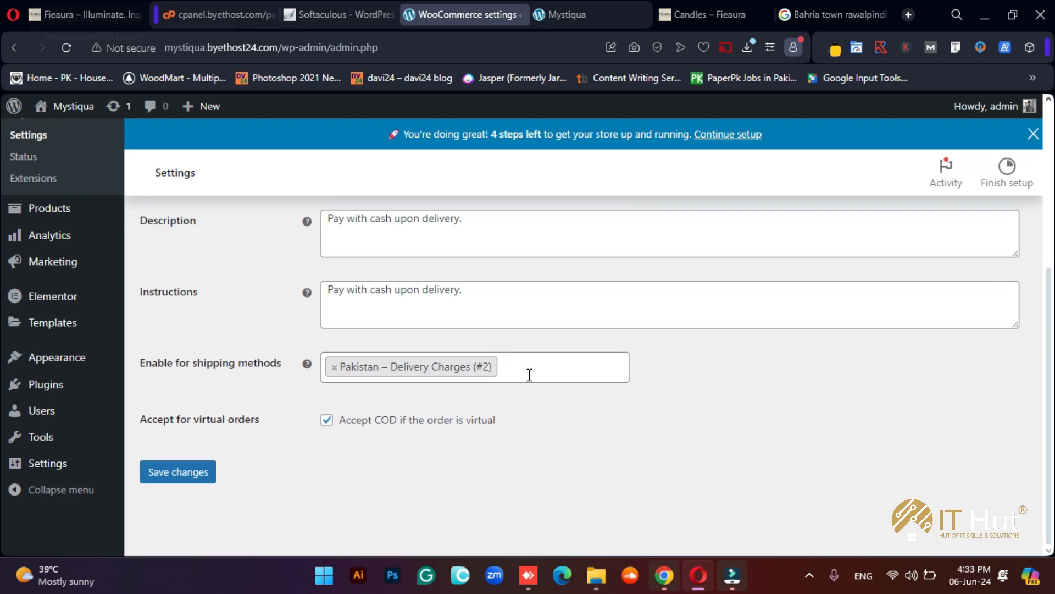
{"action": "left_click", "coordinate": [528, 360]}
{"action": "scroll", "coordinate": [514, 457], "scroll_direction": "down", "scroll_amount": 2}
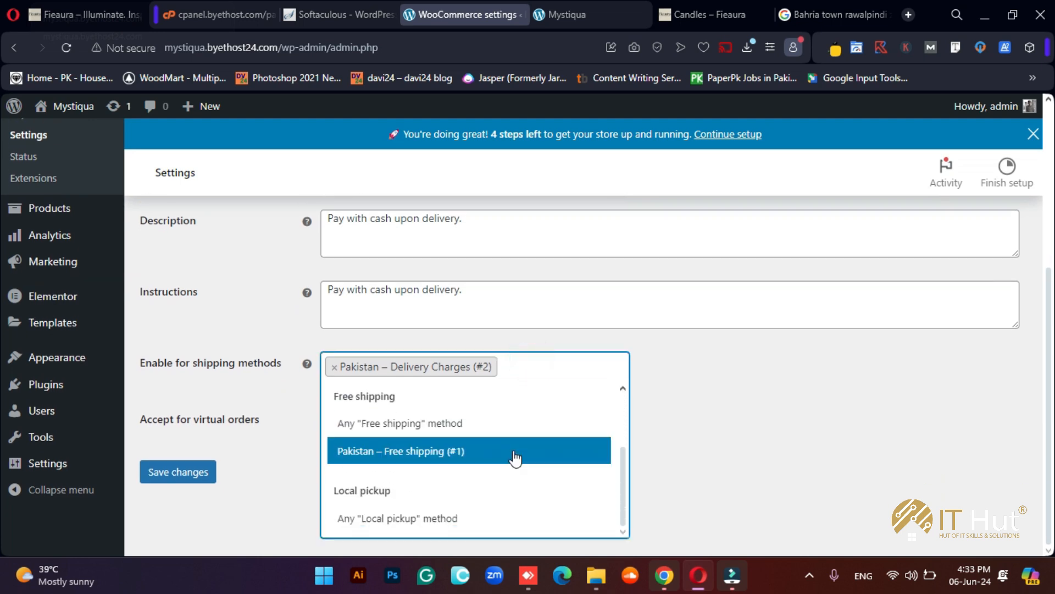
{"action": "left_click", "coordinate": [416, 424]}
{"action": "left_click", "coordinate": [198, 497]}
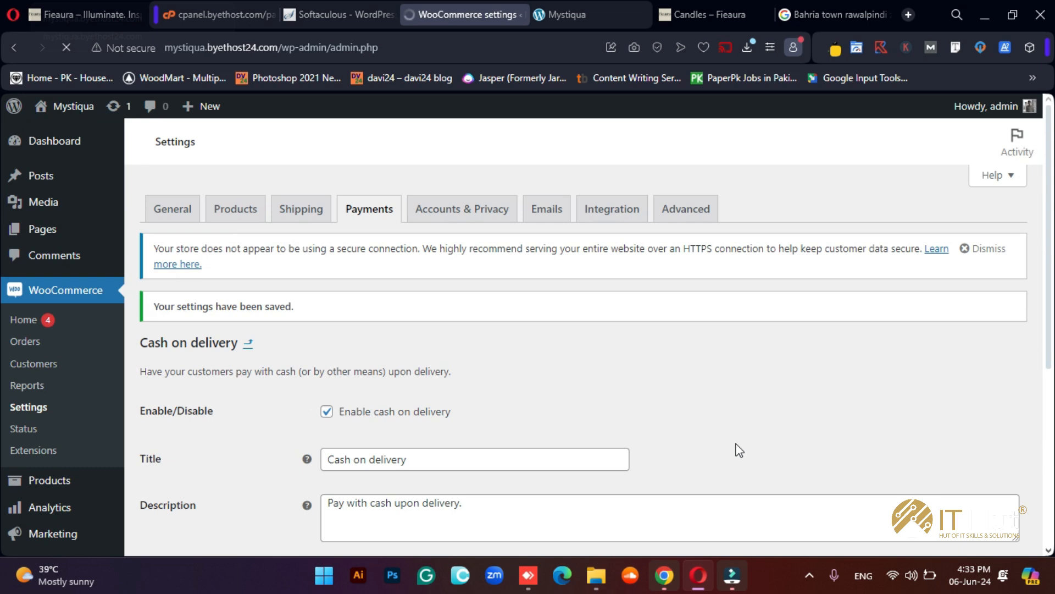
In the accounts and privacy settings, allow customer login during checkout and disallow placing orders without an account.
{"action": "left_click", "coordinate": [474, 214]}
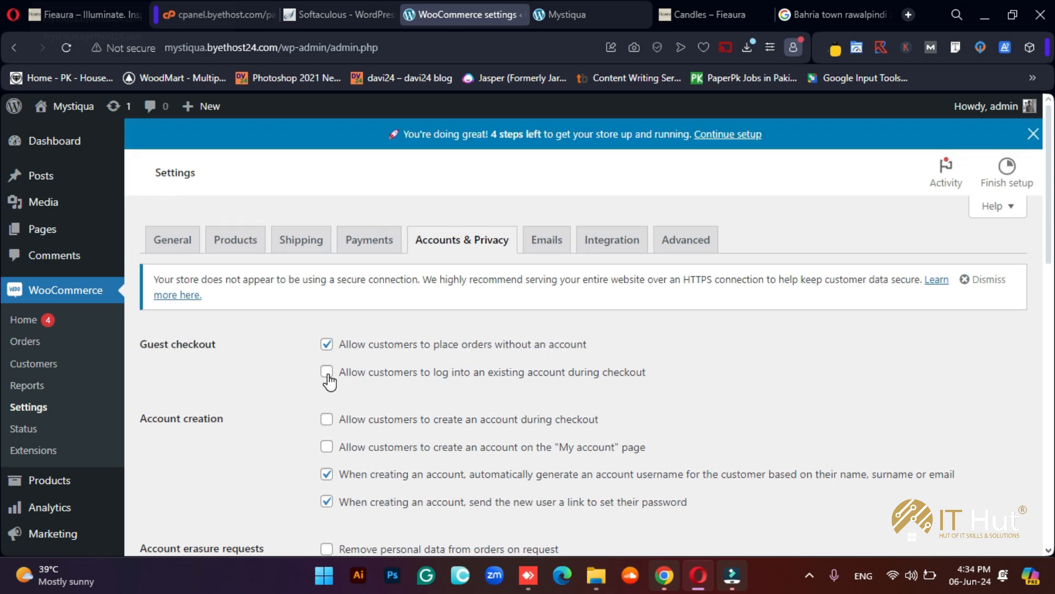
{"action": "left_click", "coordinate": [328, 373]}
{"action": "left_click", "coordinate": [278, 361]}
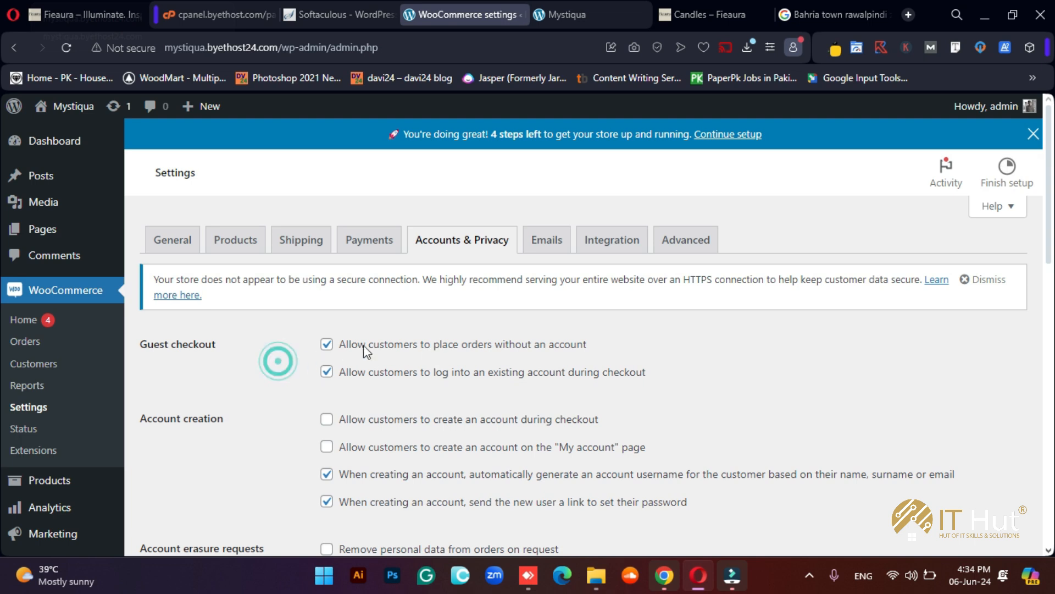
{"action": "left_click", "coordinate": [405, 344]}
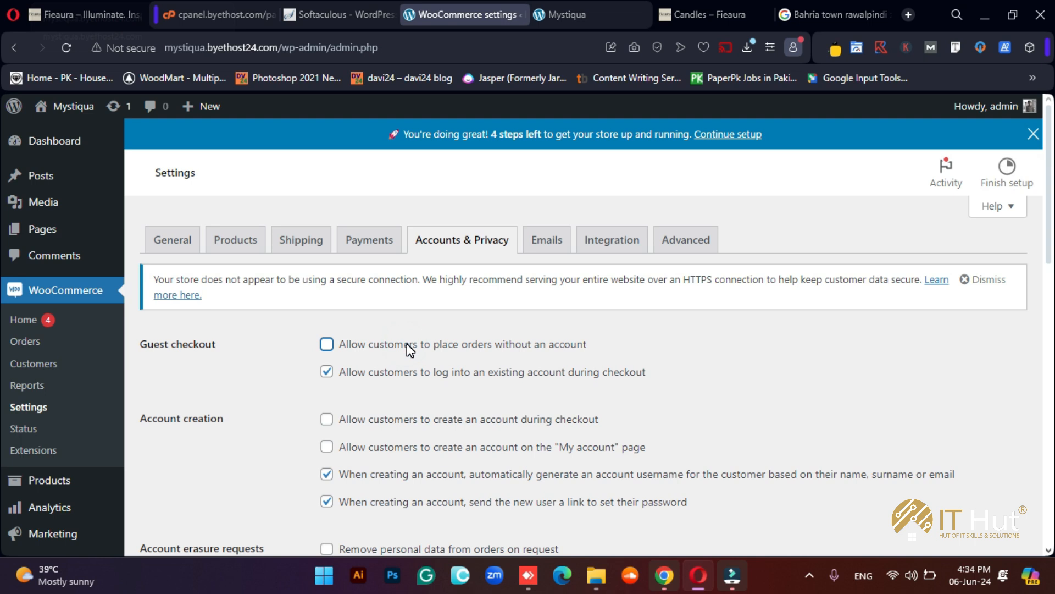
{"action": "left_click", "coordinate": [289, 383]}
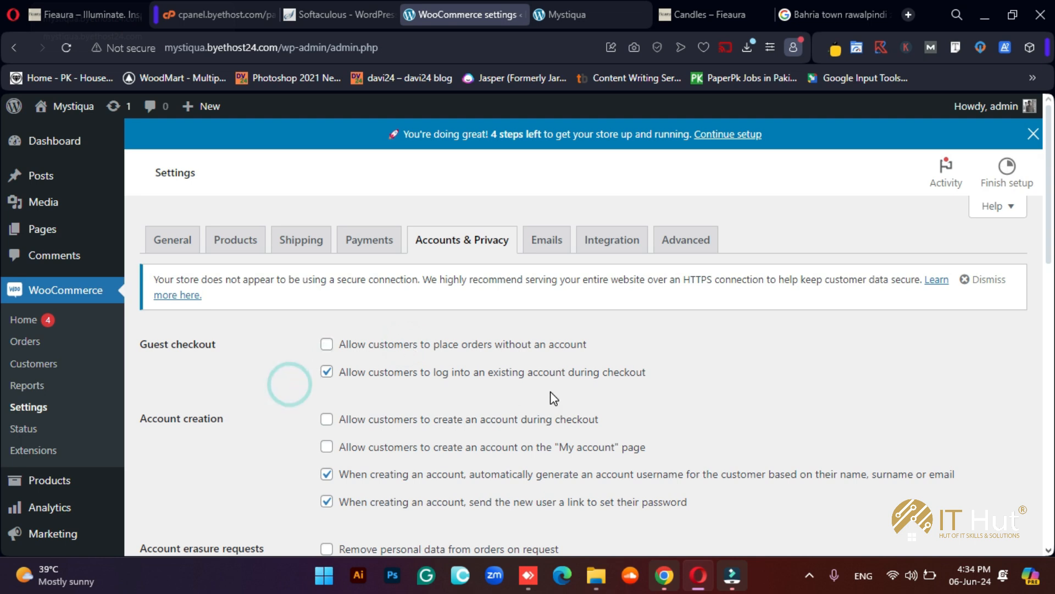
Allow account creation during checkout and on the "My account" page, and disable automatic usernames and password setup links.
{"action": "scroll", "coordinate": [278, 330], "scroll_direction": "down", "scroll_amount": 3}
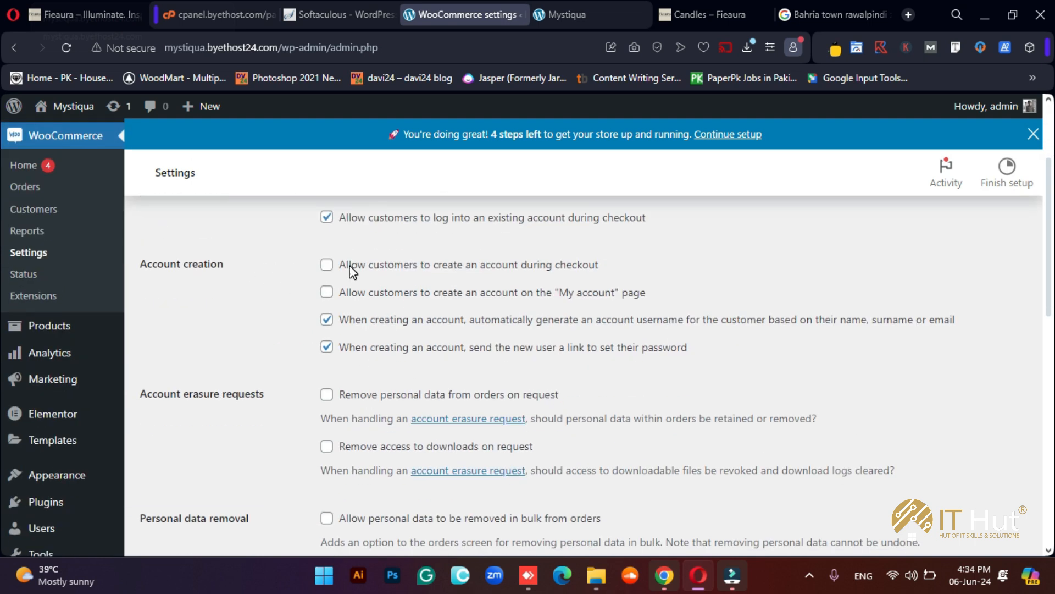
{"action": "left_click", "coordinate": [326, 265]}
{"action": "left_click", "coordinate": [327, 293]}
{"action": "left_click", "coordinate": [410, 329]}
{"action": "left_click", "coordinate": [555, 346]}
{"action": "left_click", "coordinate": [260, 348]}
Enable removing personal data from orders on request and save the accounts and privacy settings.
{"action": "scroll", "coordinate": [443, 340], "scroll_direction": "down", "scroll_amount": 2}
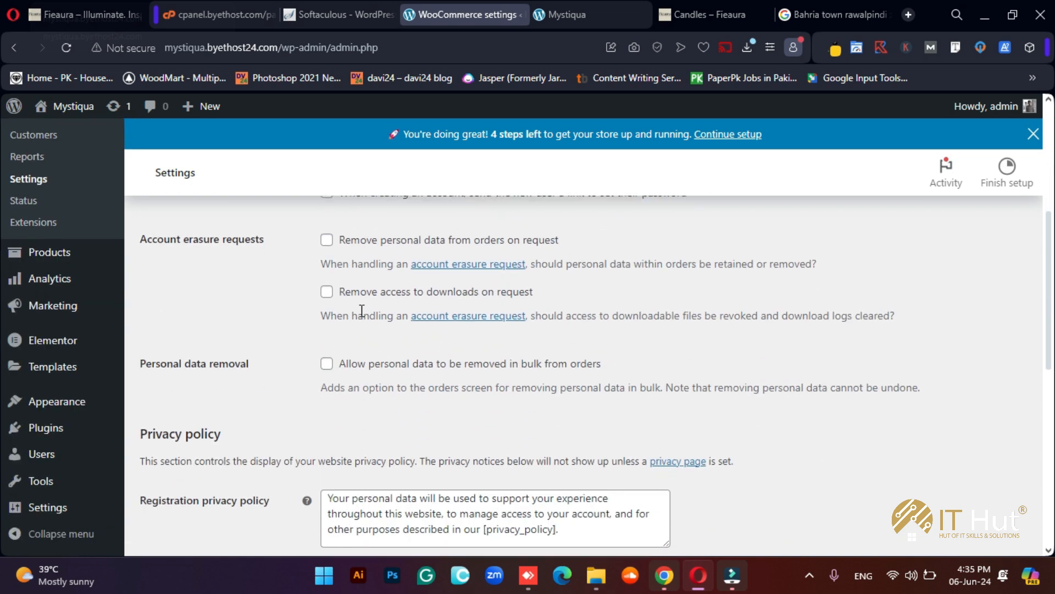
{"action": "scroll", "coordinate": [238, 266], "scroll_direction": "up", "scroll_amount": 1}
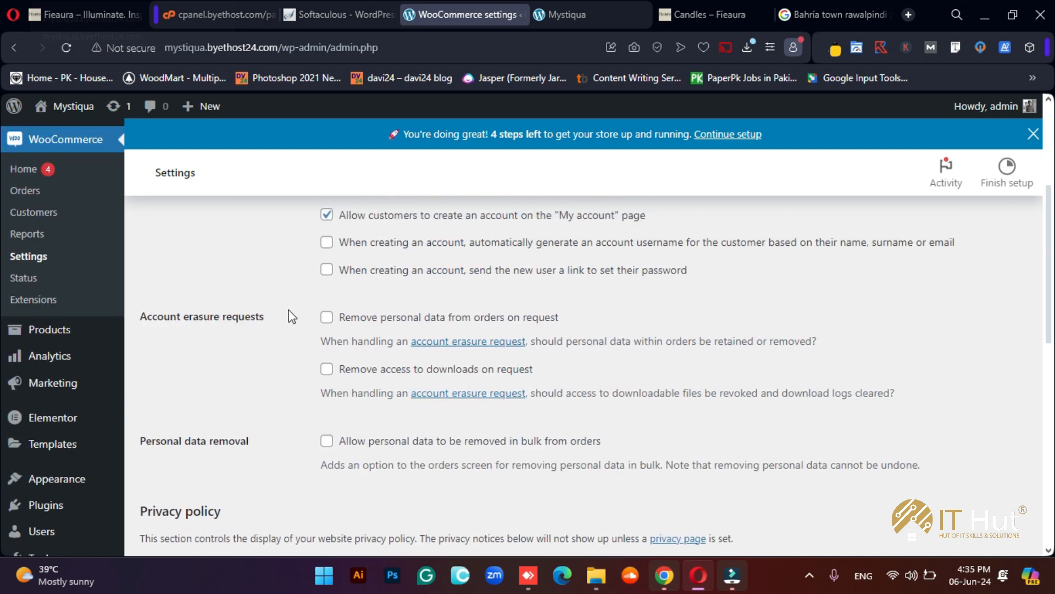
{"action": "left_click", "coordinate": [327, 318]}
{"action": "left_click", "coordinate": [362, 375]}
{"action": "left_click", "coordinate": [362, 375]}
{"action": "scroll", "coordinate": [269, 382], "scroll_direction": "down", "scroll_amount": 10}
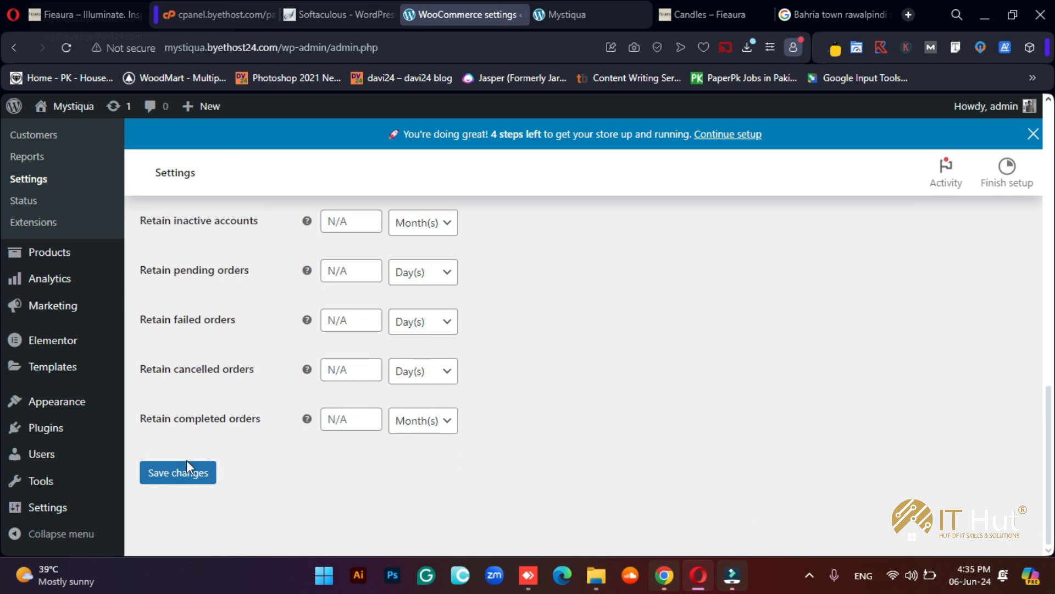
{"action": "left_click", "coordinate": [187, 465]}
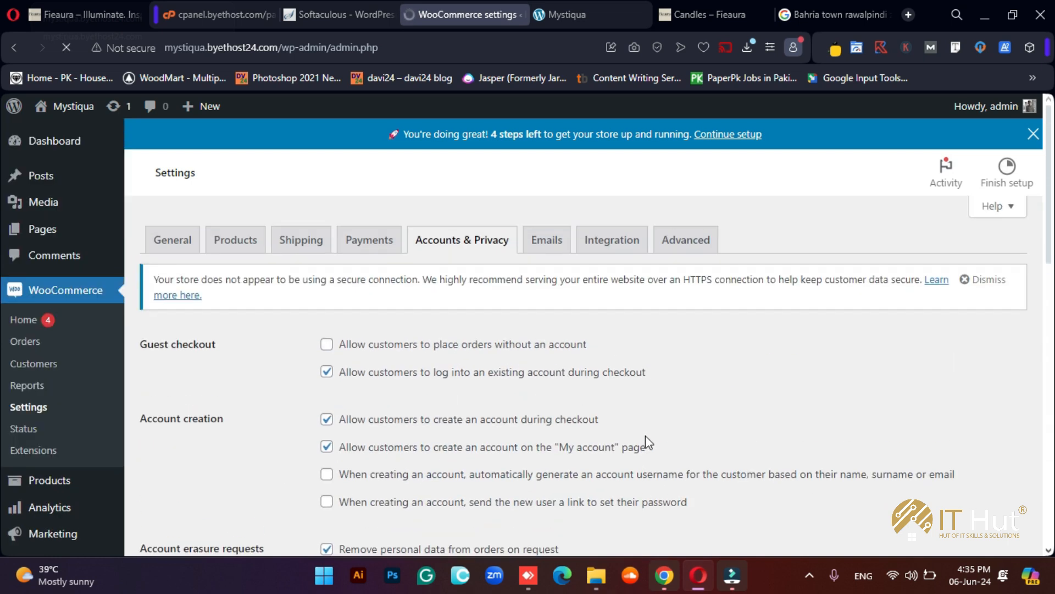
Review the email notifications with their recipients, down to the email sender options.
{"action": "left_click", "coordinate": [546, 223]}
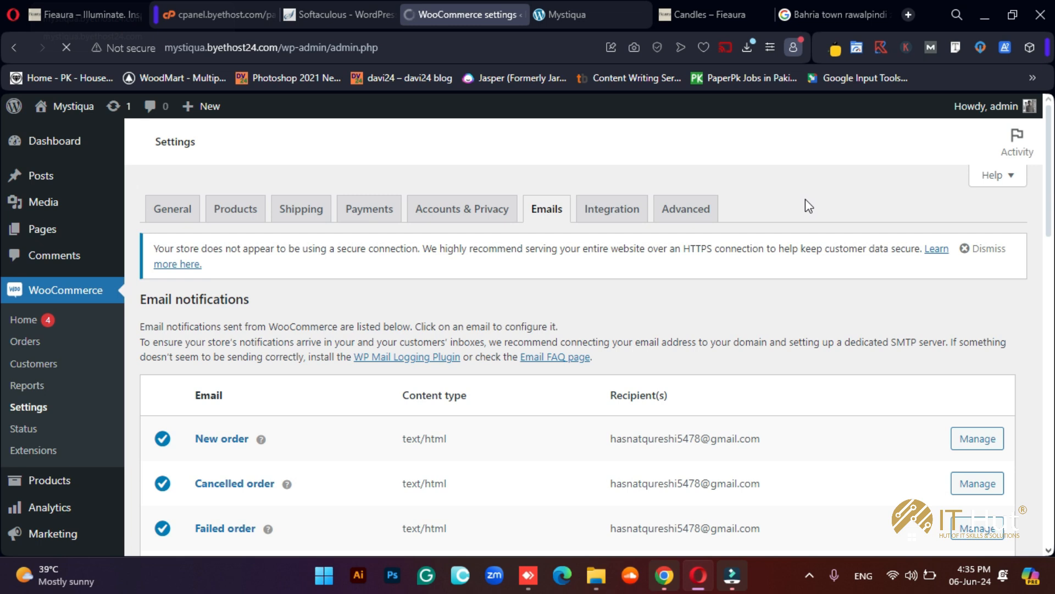
{"action": "scroll", "coordinate": [730, 358], "scroll_direction": "down", "scroll_amount": 3}
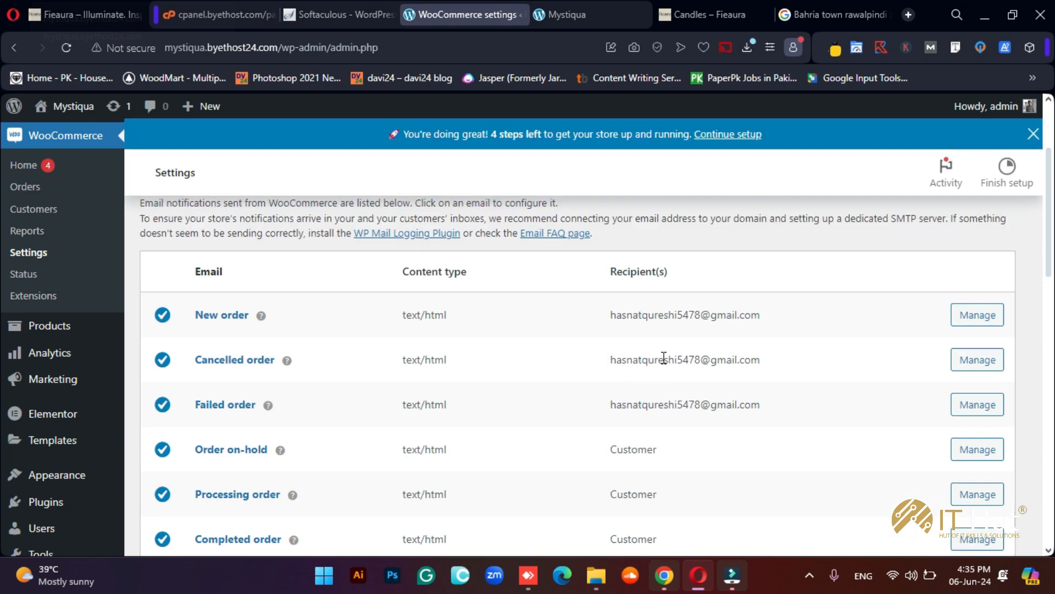
{"action": "scroll", "coordinate": [663, 360], "scroll_direction": "down", "scroll_amount": 1}
{"action": "scroll", "coordinate": [663, 360], "scroll_direction": "down", "scroll_amount": 1}
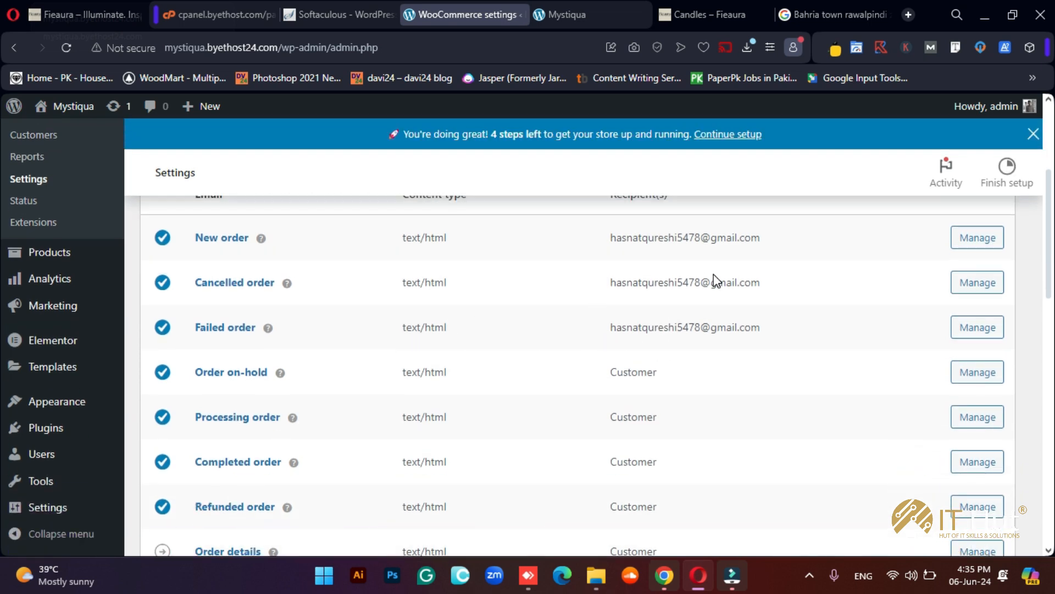
{"action": "scroll", "coordinate": [658, 334], "scroll_direction": "down", "scroll_amount": 1}
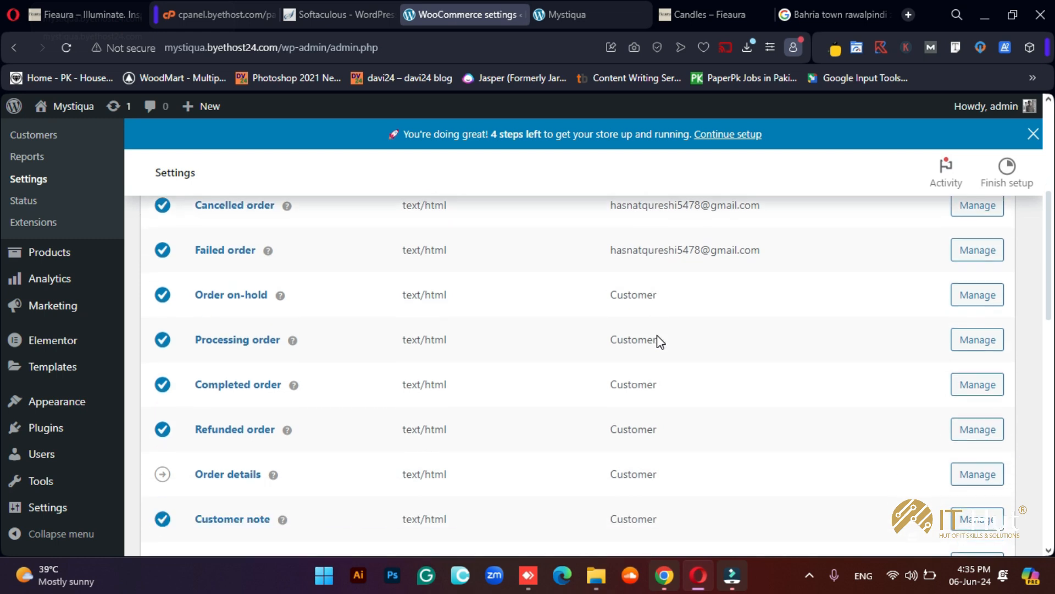
{"action": "scroll", "coordinate": [632, 336], "scroll_direction": "down", "scroll_amount": 3}
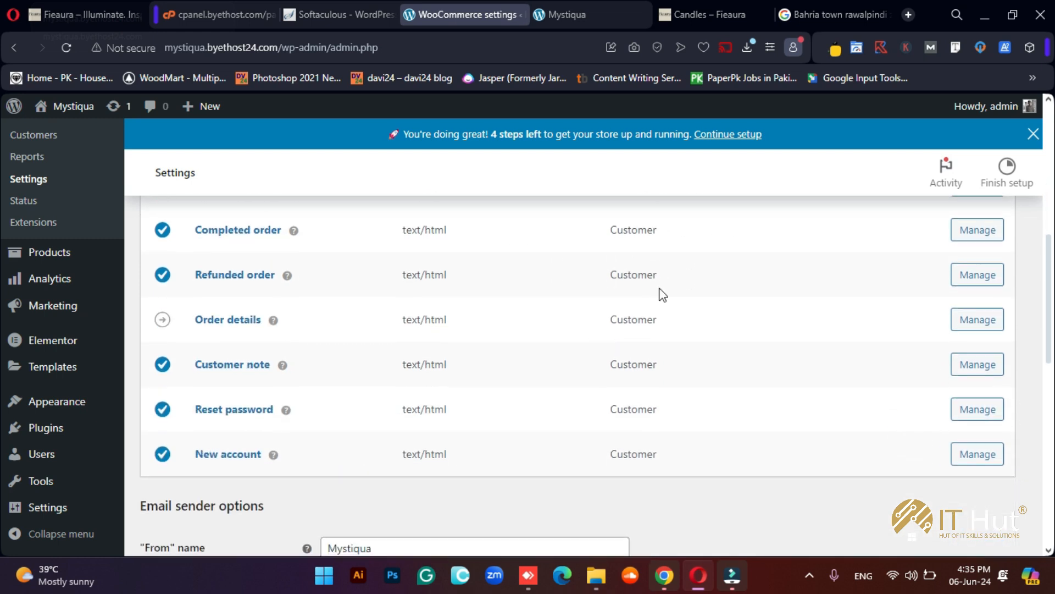
{"action": "scroll", "coordinate": [665, 308], "scroll_direction": "up", "scroll_amount": 3}
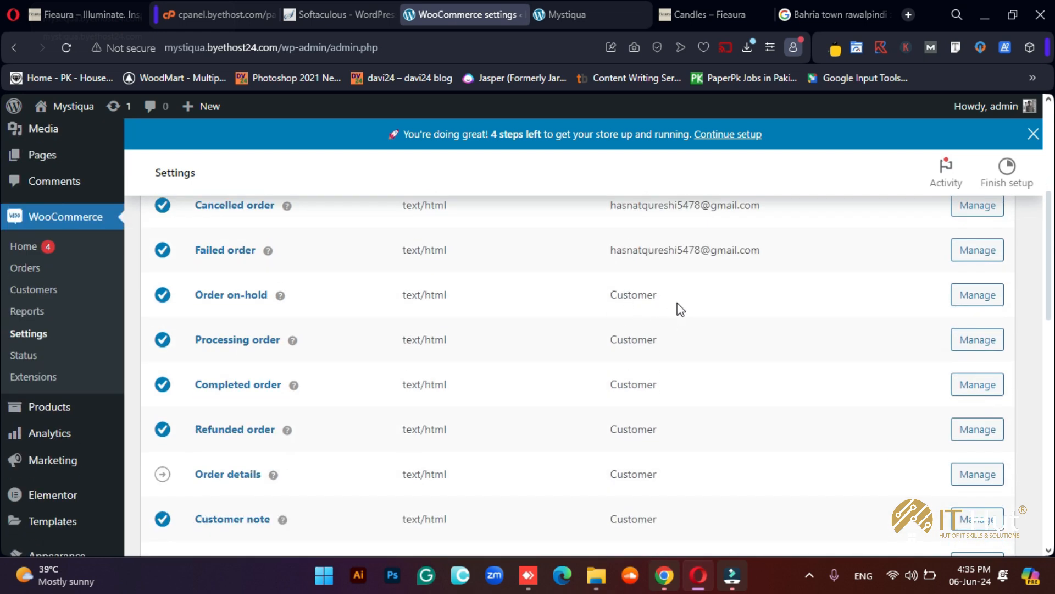
{"action": "scroll", "coordinate": [687, 341], "scroll_direction": "down", "scroll_amount": 1}
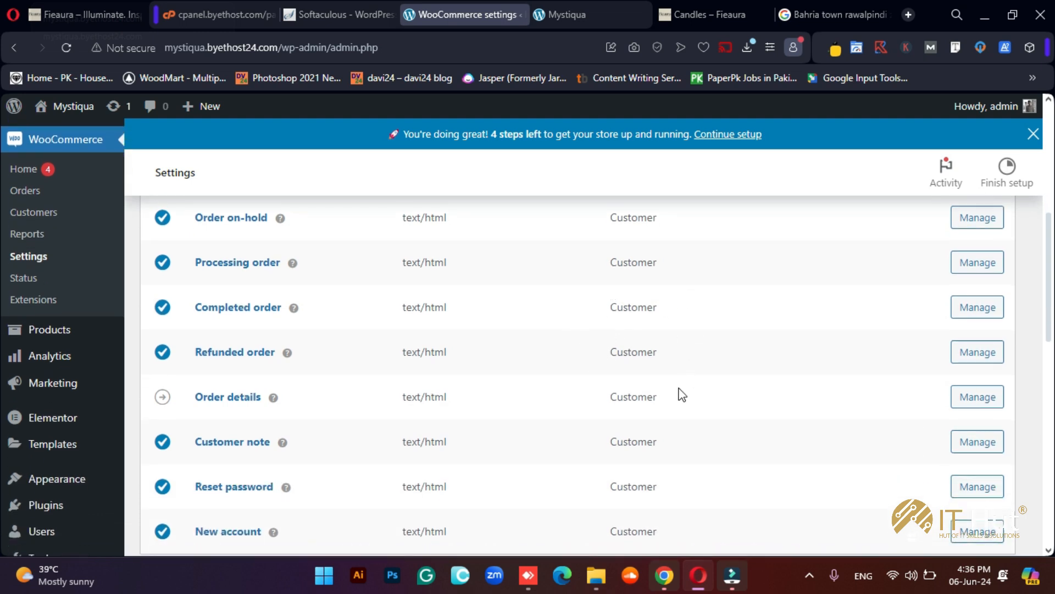
{"action": "scroll", "coordinate": [678, 394], "scroll_direction": "down", "scroll_amount": 2}
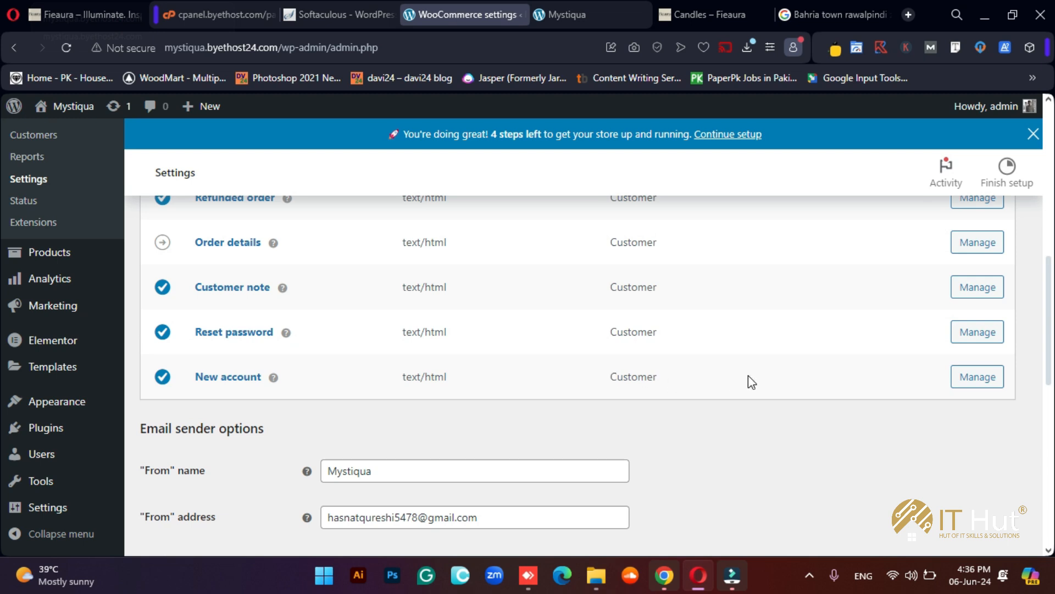
Review the email sender options and email template fields and colors, and save the email settings.
{"action": "scroll", "coordinate": [752, 380], "scroll_direction": "down", "scroll_amount": 4}
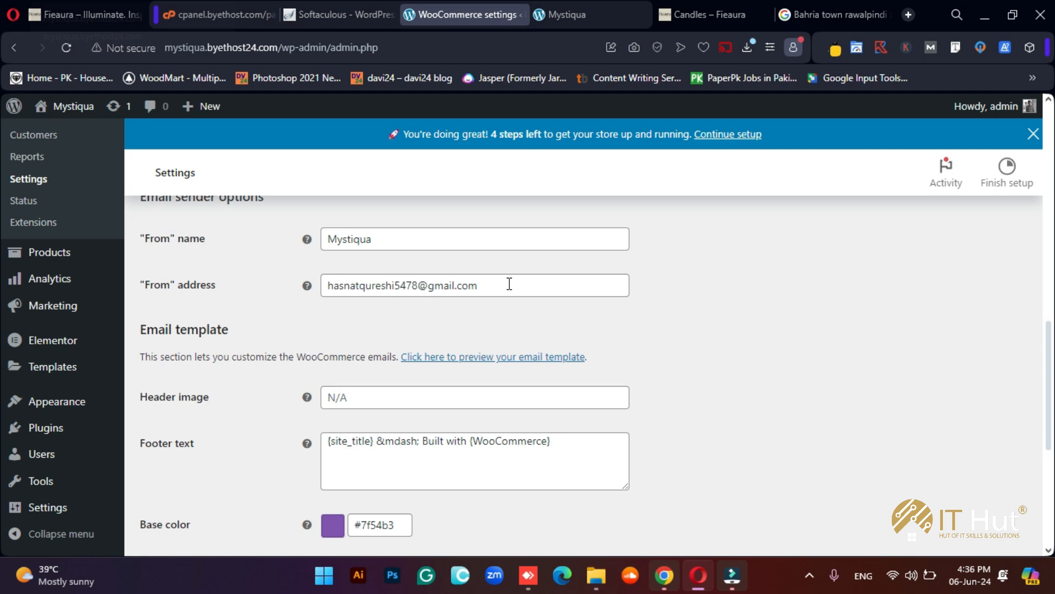
{"action": "scroll", "coordinate": [796, 304], "scroll_direction": "down", "scroll_amount": 3}
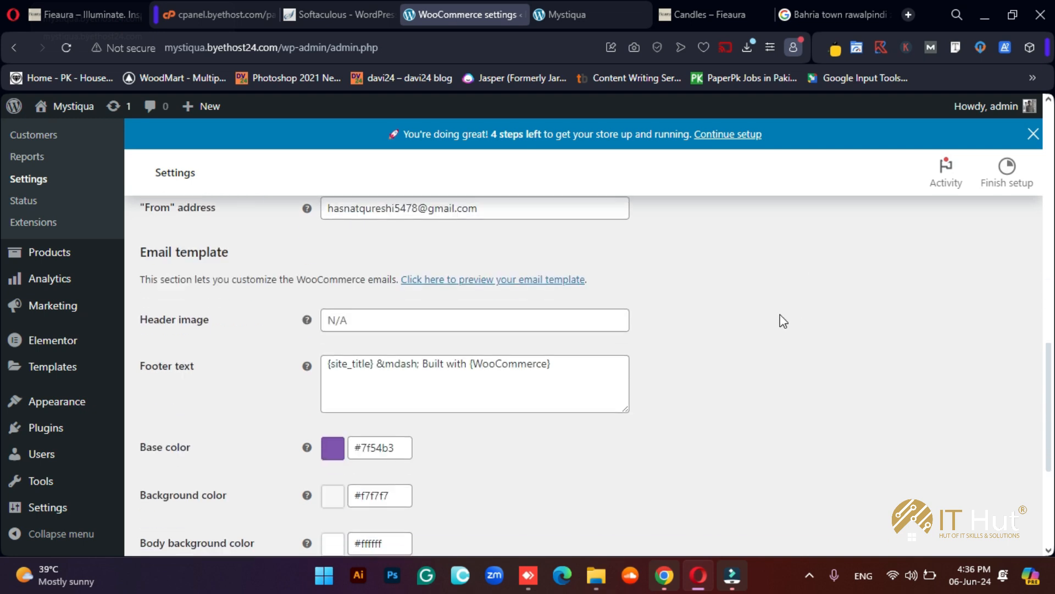
{"action": "left_click", "coordinate": [392, 248]}
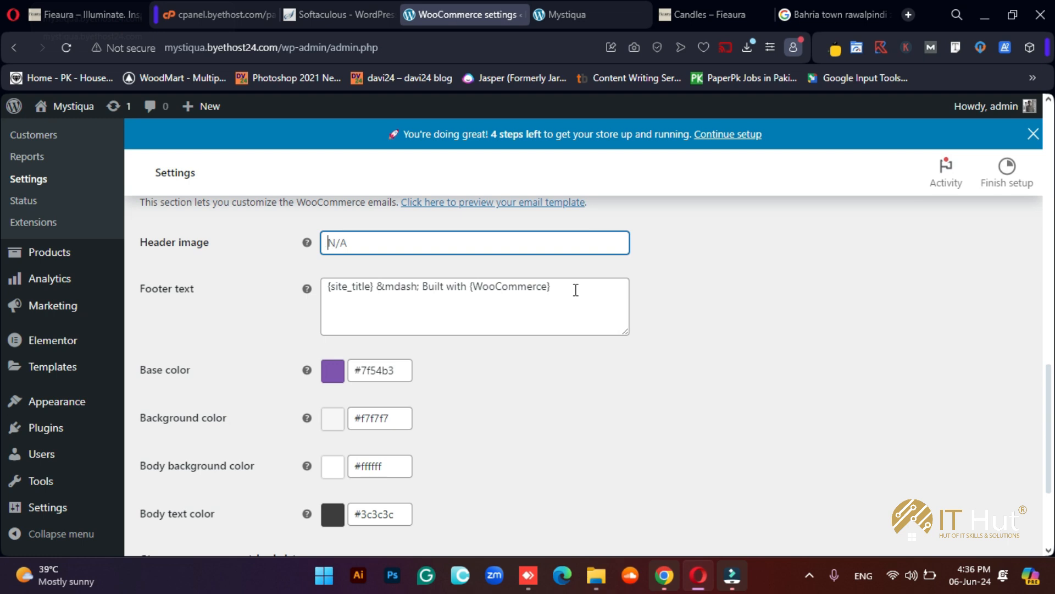
{"action": "left_click_drag", "start_coordinate": [576, 289], "coordinate": [615, 298]}
{"action": "left_click", "coordinate": [767, 319]}
{"action": "scroll", "coordinate": [550, 416], "scroll_direction": "down", "scroll_amount": 3}
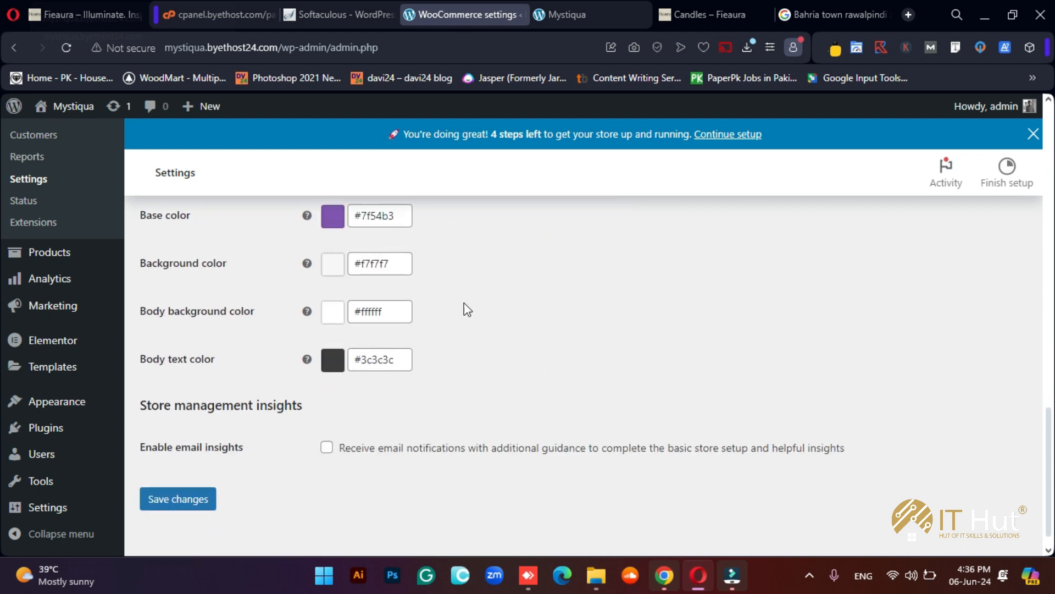
{"action": "left_click", "coordinate": [199, 503]}
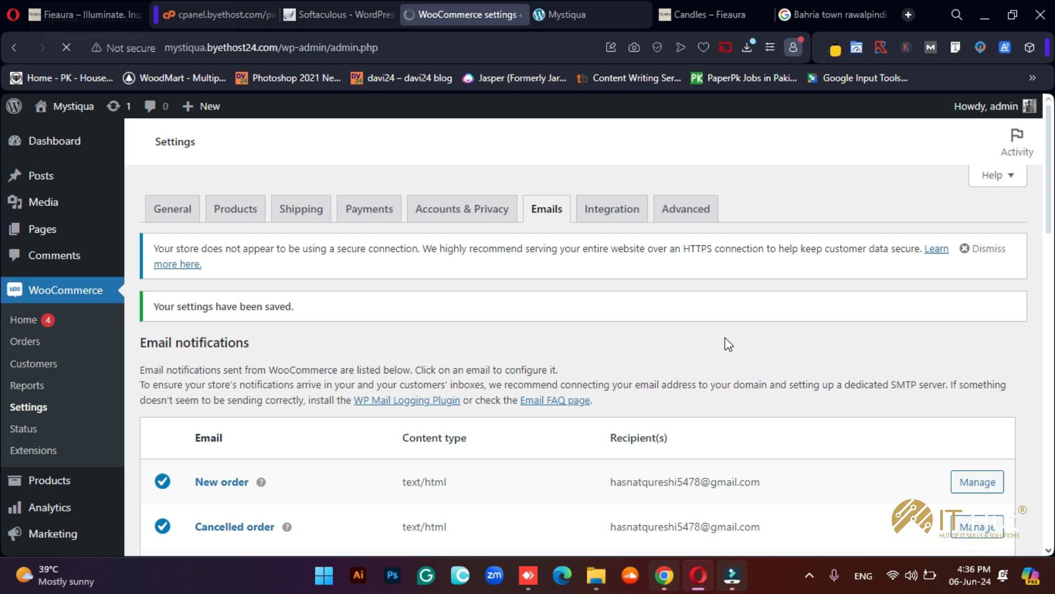
Open the WooCommerce integration settings.
{"action": "left_click", "coordinate": [621, 219]}
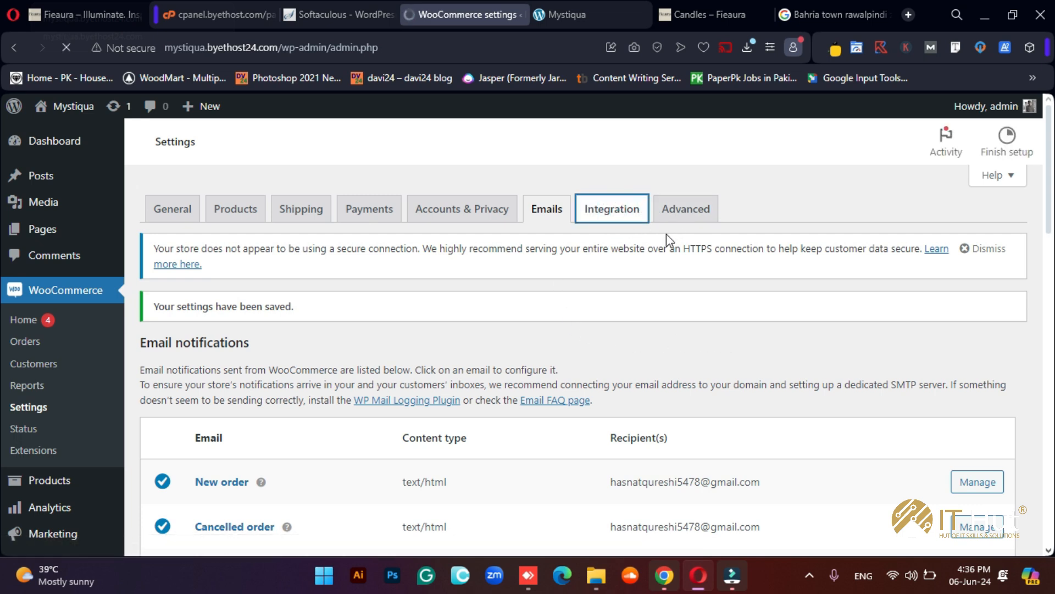
{"action": "scroll", "coordinate": [650, 367], "scroll_direction": "down", "scroll_amount": 4}
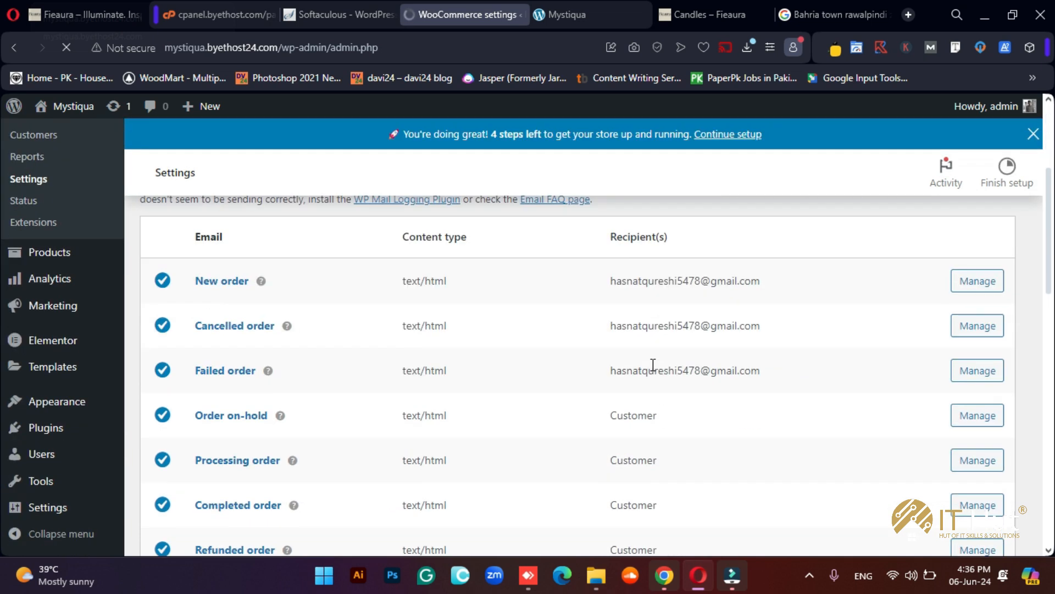
{"action": "scroll", "coordinate": [664, 300], "scroll_direction": "down", "scroll_amount": 3}
{"action": "scroll", "coordinate": [657, 279], "scroll_direction": "up", "scroll_amount": 3}
Check the page setup and endpoints in the advanced settings and save them with the cart, checkout and my account pages as assigned.
{"action": "left_click", "coordinate": [693, 214]}
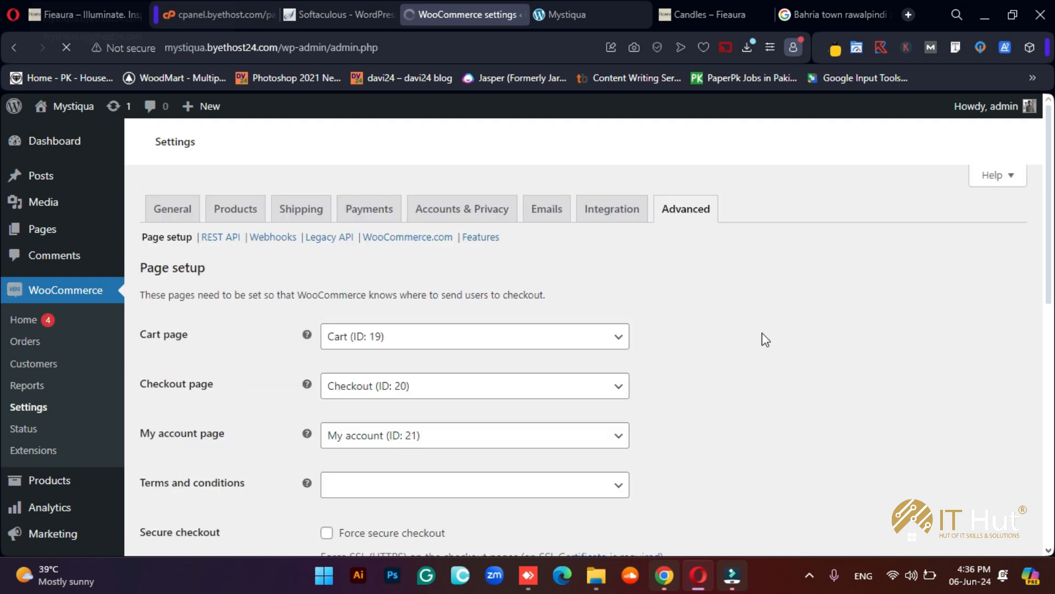
{"action": "scroll", "coordinate": [733, 343], "scroll_direction": "down", "scroll_amount": 3}
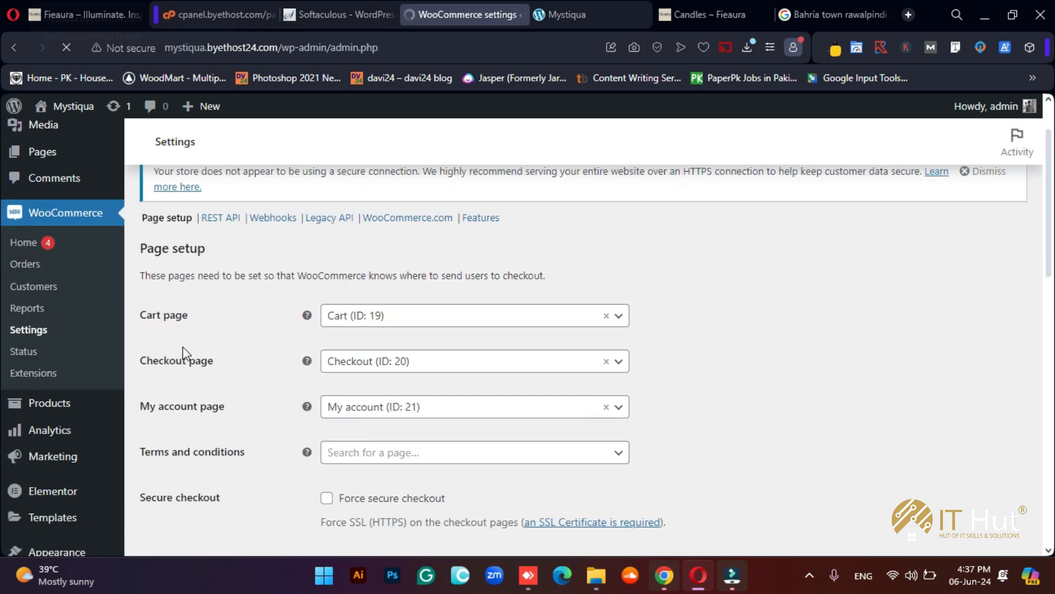
{"action": "left_click", "coordinate": [437, 410]}
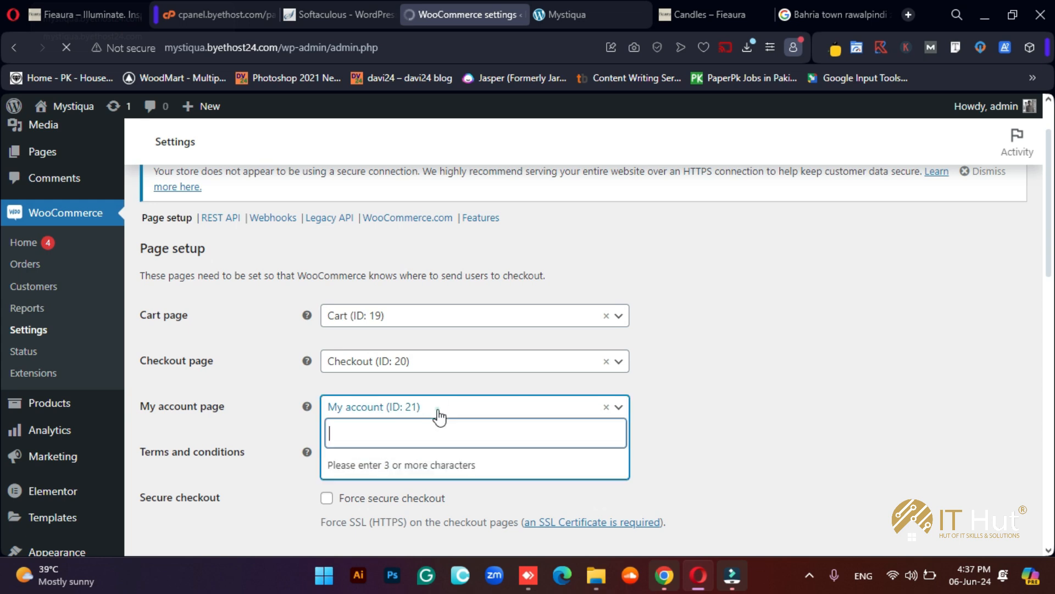
{"action": "left_click", "coordinate": [796, 378]}
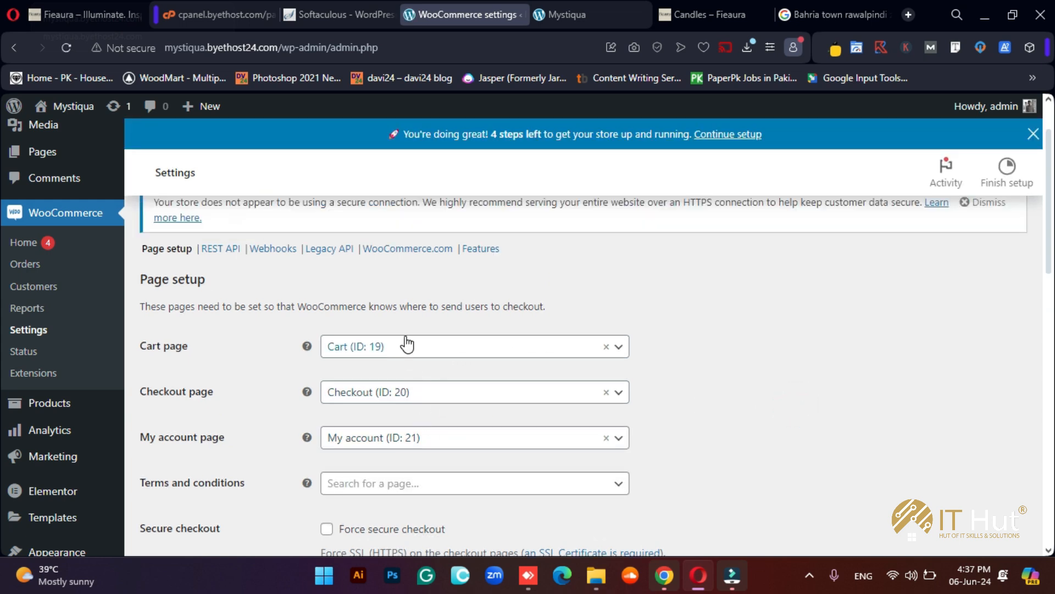
{"action": "scroll", "coordinate": [723, 360], "scroll_direction": "down", "scroll_amount": 3}
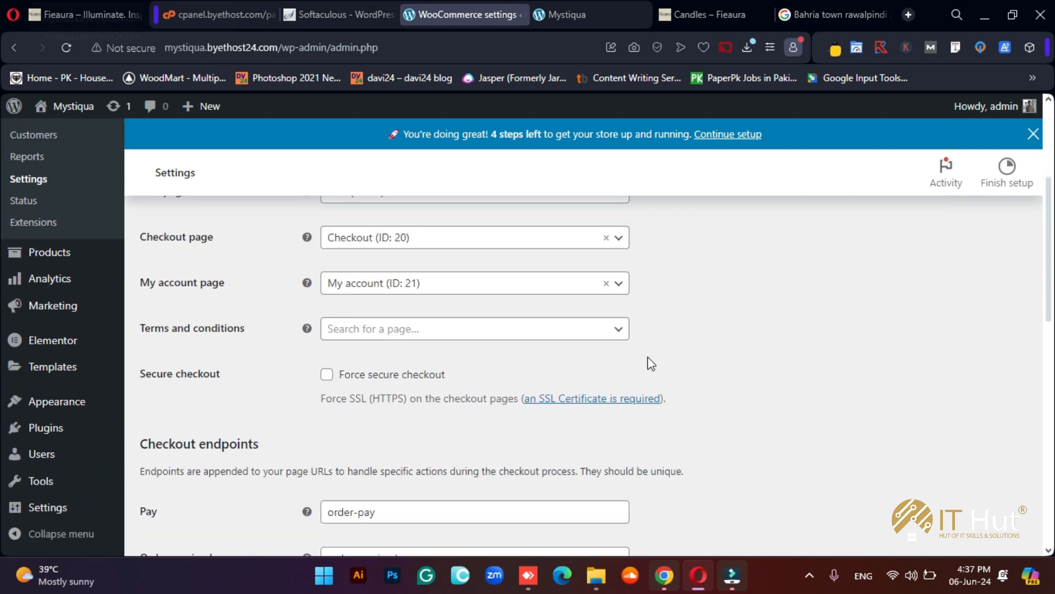
{"action": "left_click", "coordinate": [443, 331]}
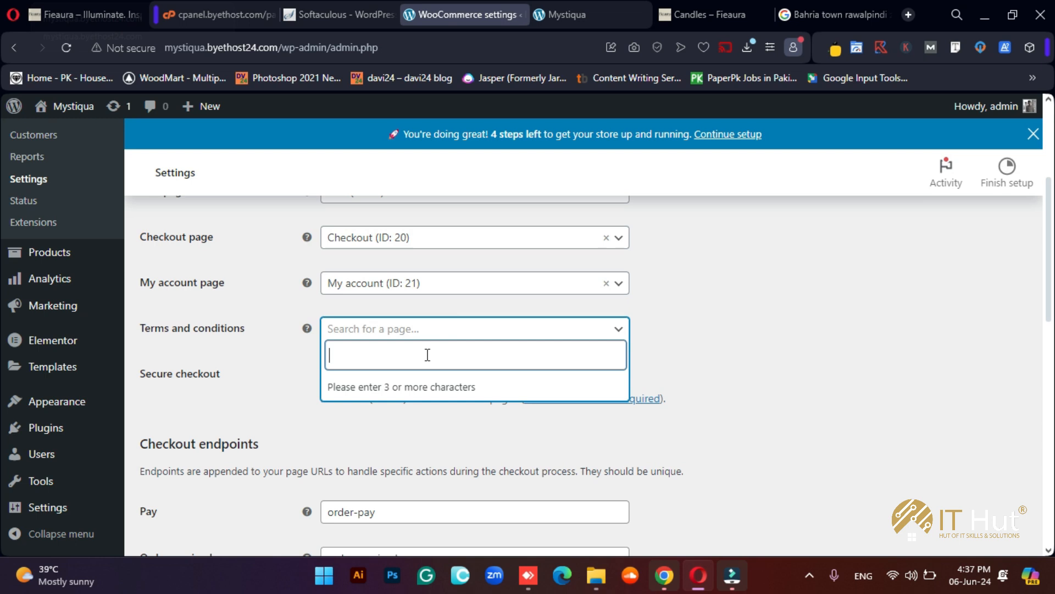
{"action": "left_click", "coordinate": [689, 335]}
{"action": "scroll", "coordinate": [438, 385], "scroll_direction": "down", "scroll_amount": 4}
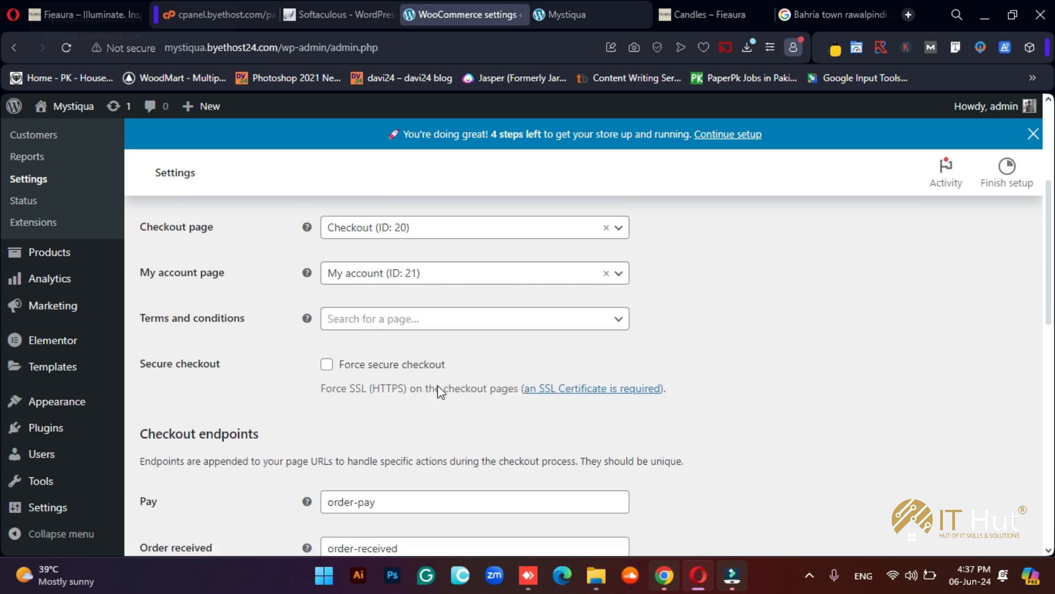
{"action": "scroll", "coordinate": [443, 384], "scroll_direction": "down", "scroll_amount": 9}
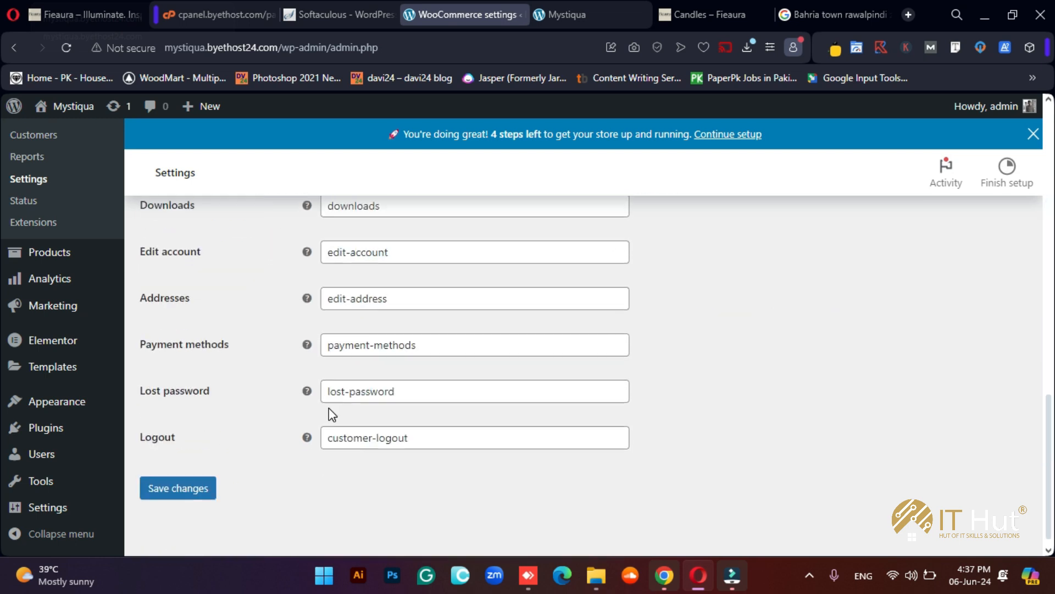
{"action": "left_click", "coordinate": [176, 473]}
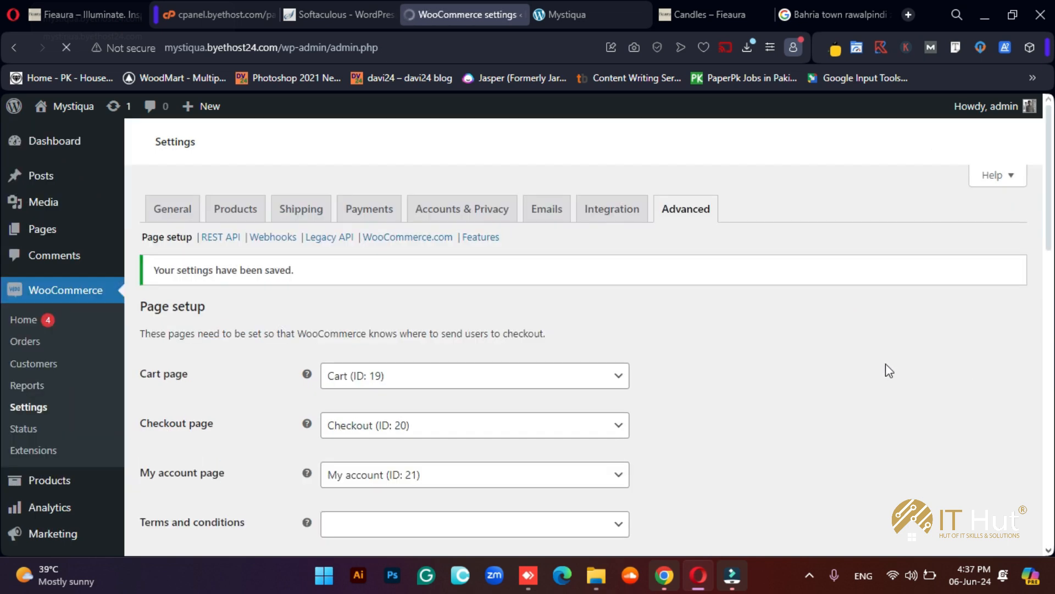
Open the WooCommerce extensions marketplace and examine the featured favorite extensions with their descriptions and prices.
{"action": "scroll", "coordinate": [886, 363], "scroll_direction": "down", "scroll_amount": 2}
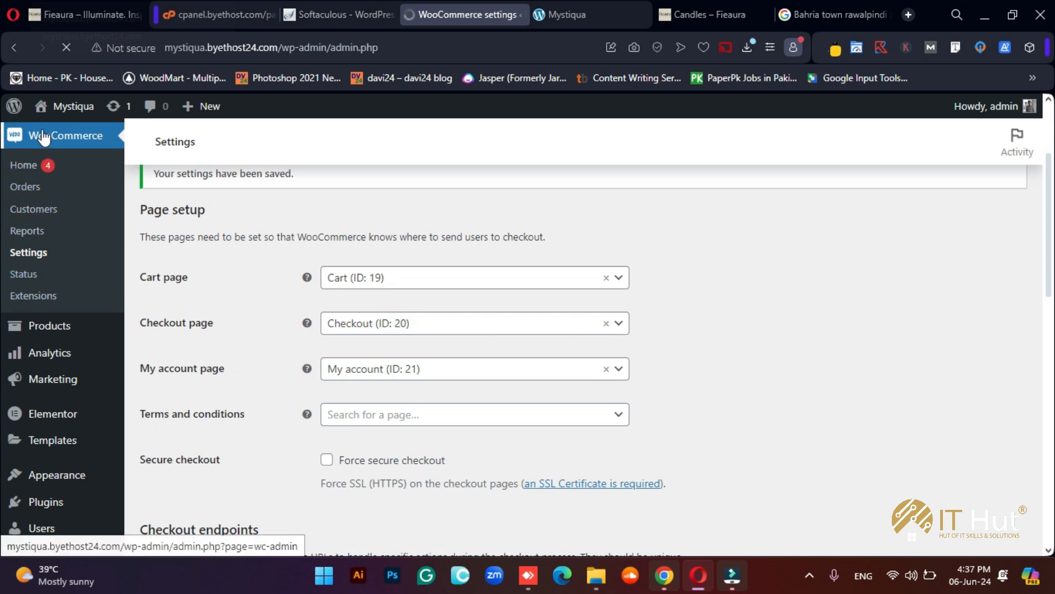
{"action": "left_click", "coordinate": [34, 298]}
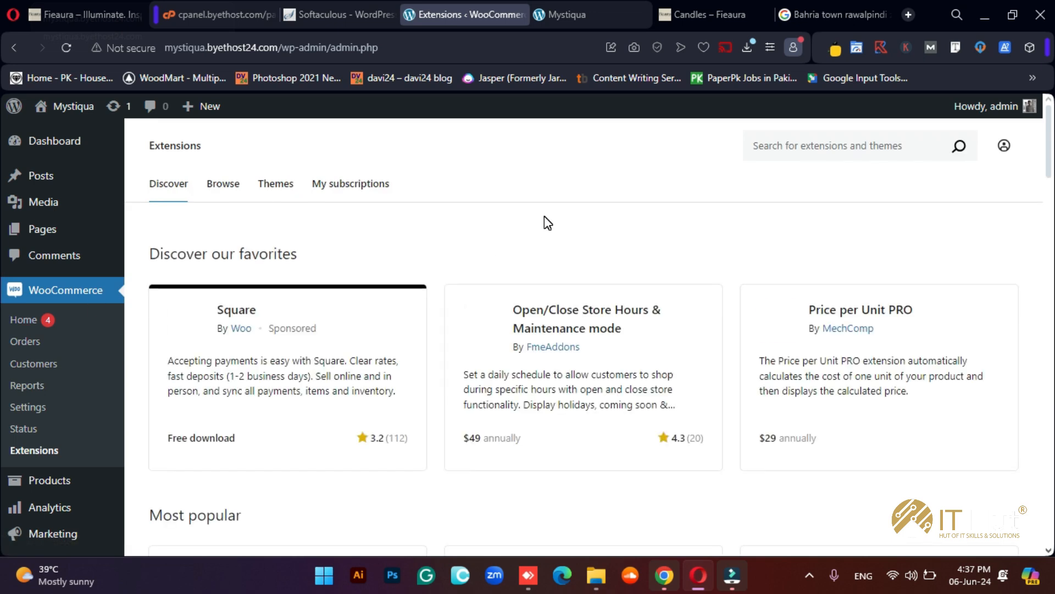
{"action": "scroll", "coordinate": [572, 232], "scroll_direction": "down", "scroll_amount": 1}
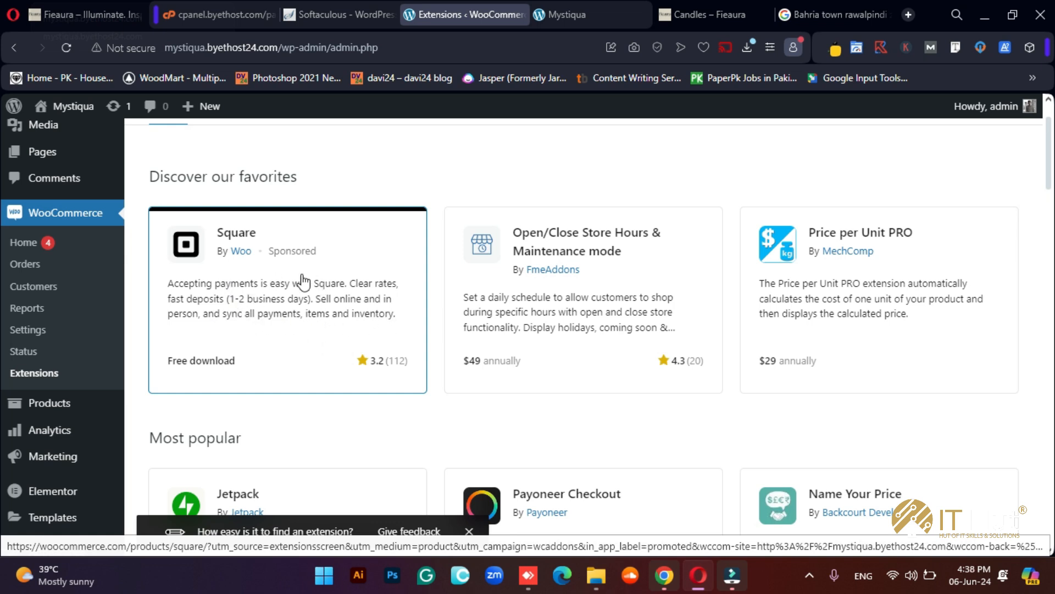
{"action": "scroll", "coordinate": [294, 277], "scroll_direction": "up", "scroll_amount": 2}
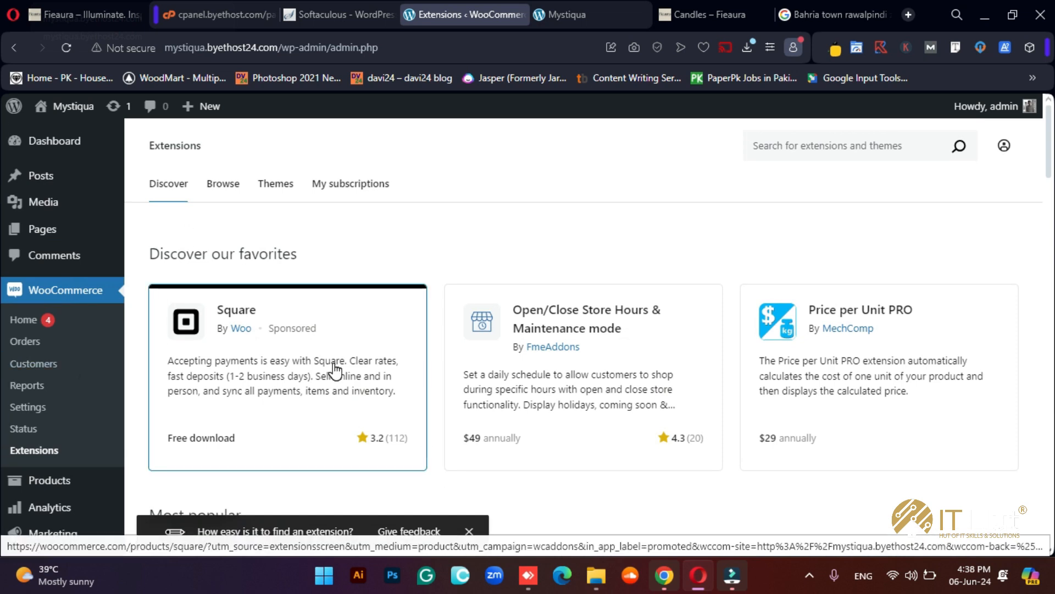
{"action": "scroll", "coordinate": [559, 370], "scroll_direction": "down", "scroll_amount": 3}
{"action": "scroll", "coordinate": [593, 319], "scroll_direction": "up", "scroll_amount": 2}
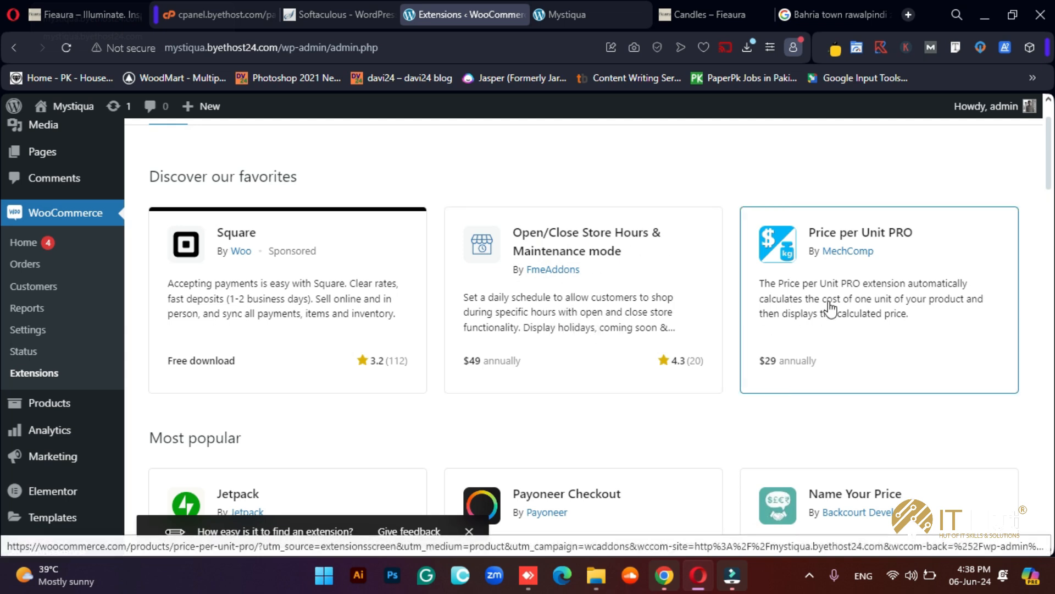
Examine the most popular extensions, the favorite themes and the extensions developed by WooCommerce.
{"action": "scroll", "coordinate": [890, 342], "scroll_direction": "down", "scroll_amount": 2}
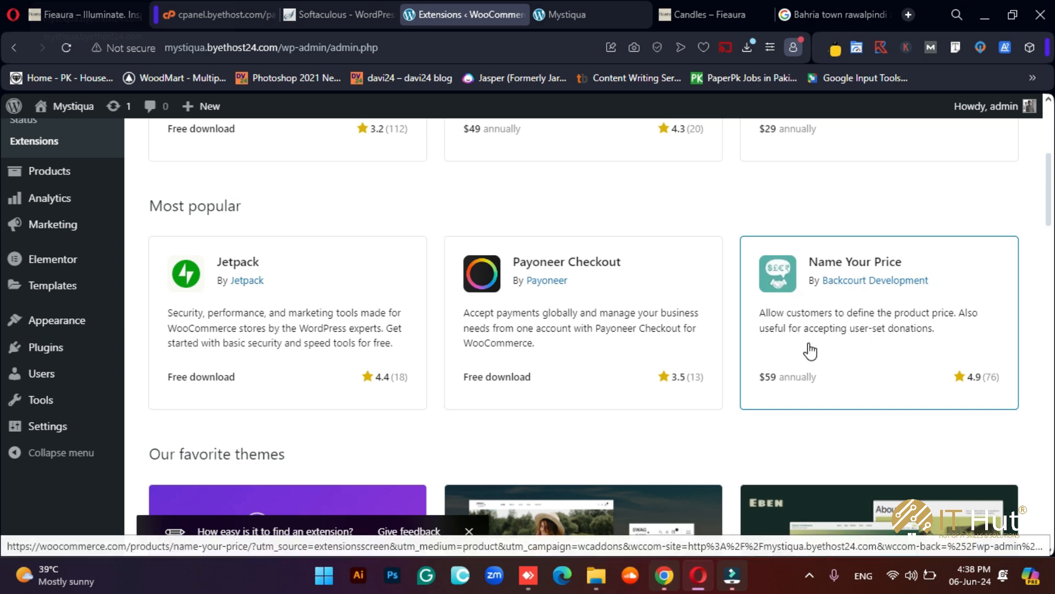
{"action": "scroll", "coordinate": [894, 334], "scroll_direction": "down", "scroll_amount": 3}
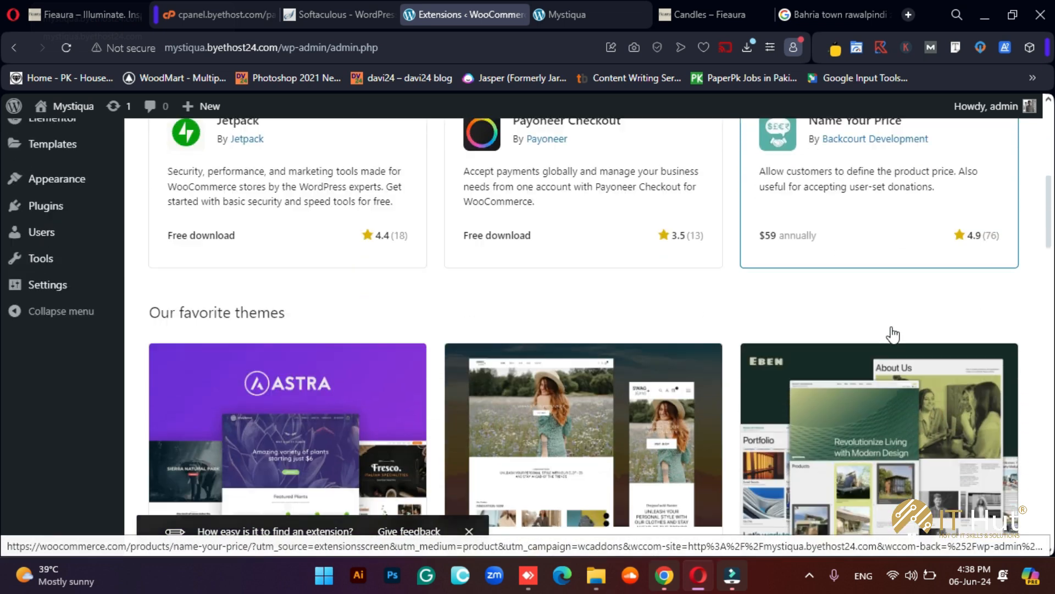
{"action": "scroll", "coordinate": [677, 302], "scroll_direction": "down", "scroll_amount": 1}
{"action": "scroll", "coordinate": [677, 301], "scroll_direction": "down", "scroll_amount": 3}
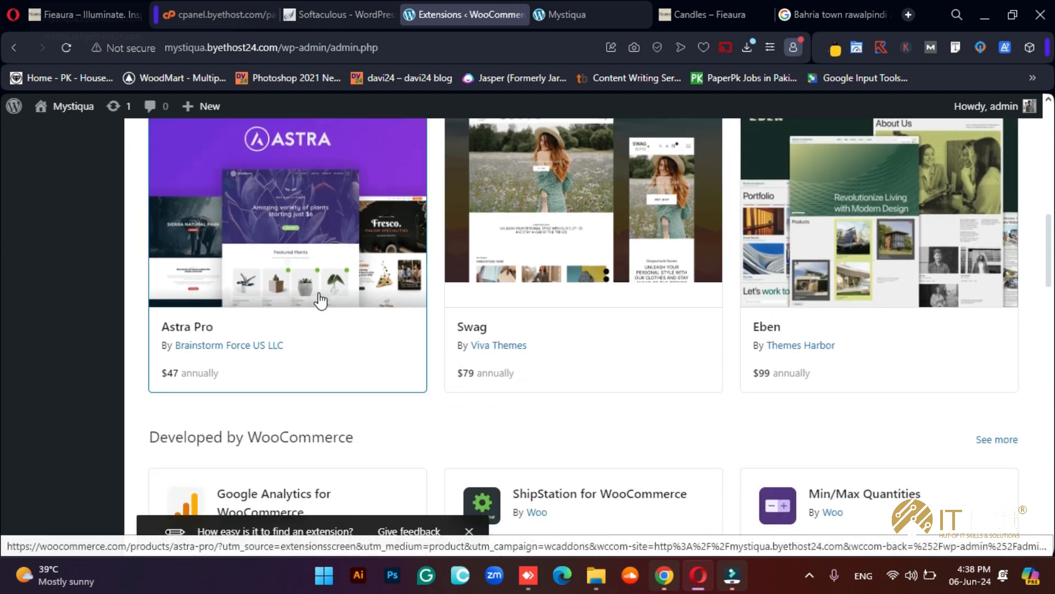
{"action": "scroll", "coordinate": [321, 303], "scroll_direction": "up", "scroll_amount": 1}
{"action": "scroll", "coordinate": [874, 336], "scroll_direction": "down", "scroll_amount": 5}
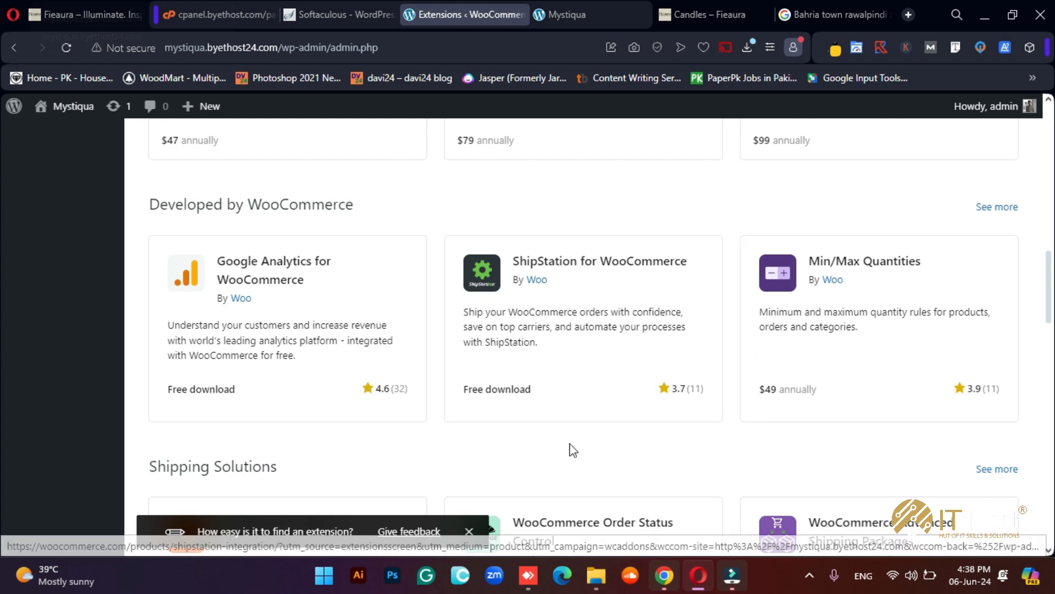
Look through the shipping solutions, marketing and store launch extensions.
{"action": "scroll", "coordinate": [568, 447], "scroll_direction": "down", "scroll_amount": 4}
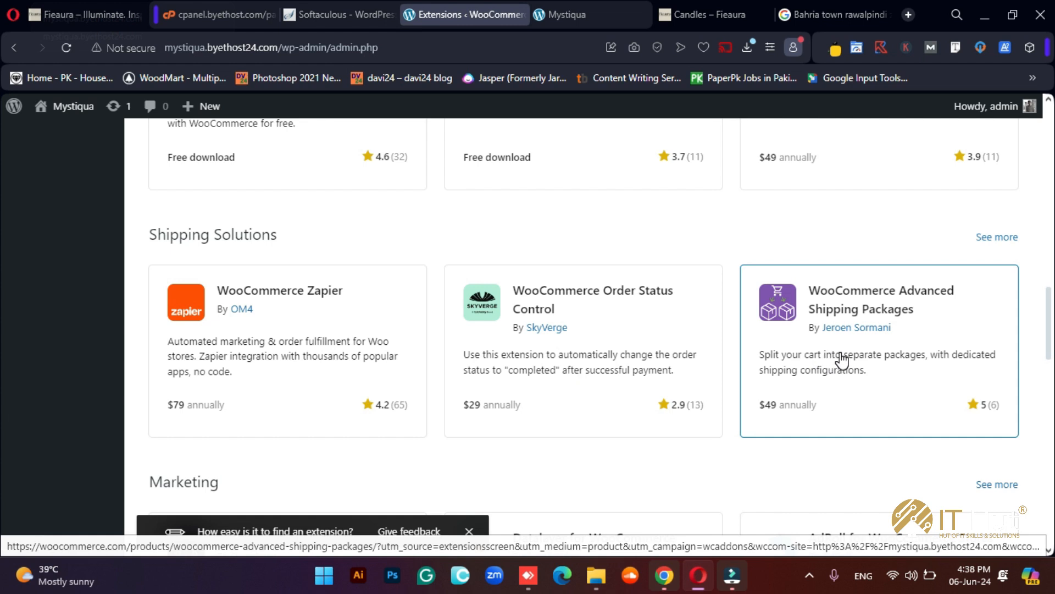
{"action": "scroll", "coordinate": [687, 455], "scroll_direction": "down", "scroll_amount": 1}
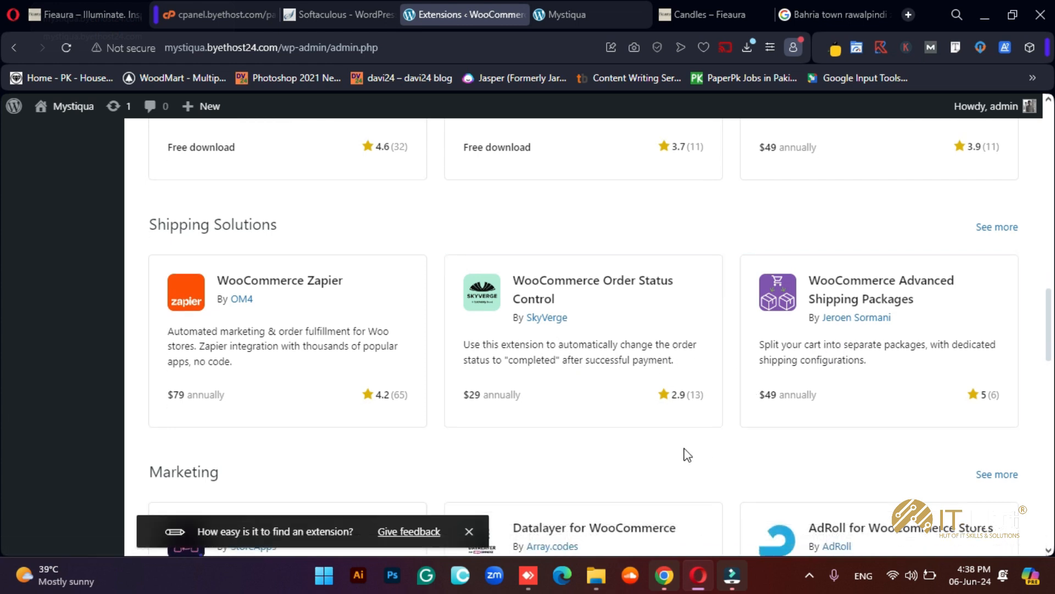
{"action": "scroll", "coordinate": [686, 454], "scroll_direction": "down", "scroll_amount": 1}
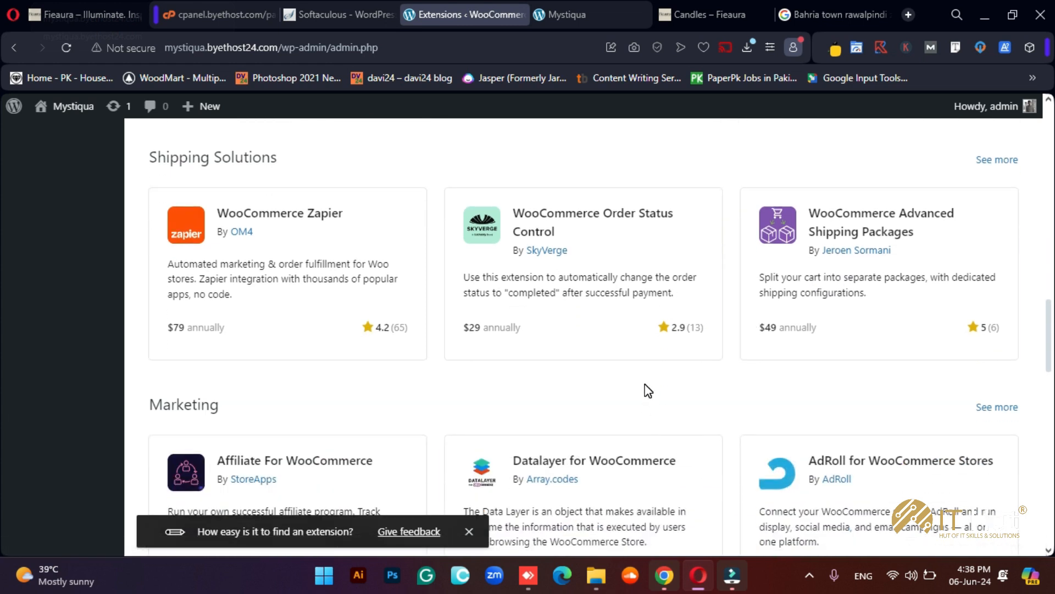
{"action": "scroll", "coordinate": [505, 457], "scroll_direction": "down", "scroll_amount": 3}
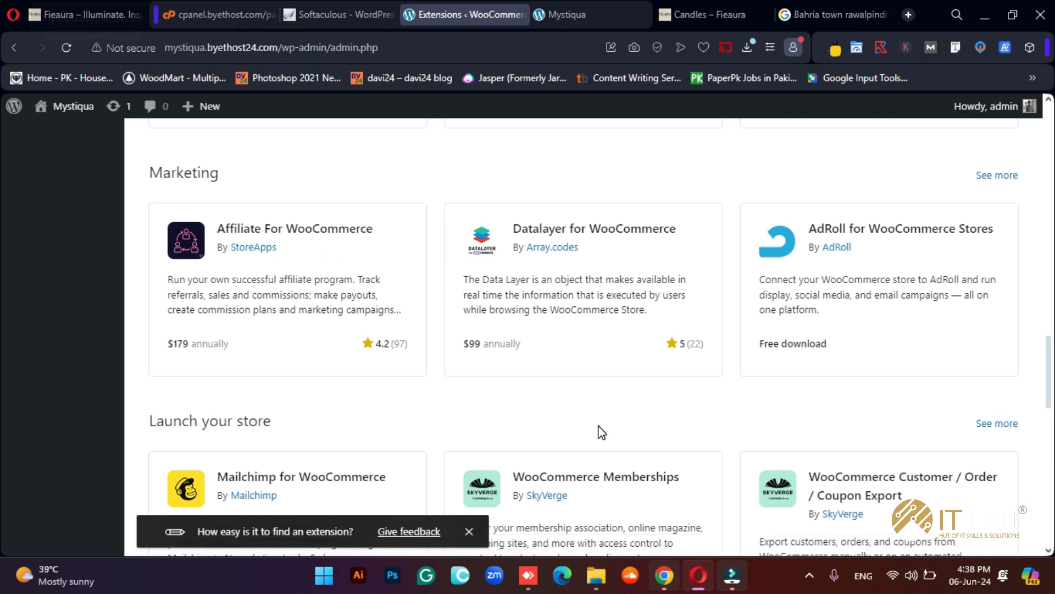
{"action": "scroll", "coordinate": [601, 432], "scroll_direction": "down", "scroll_amount": 4}
{"action": "scroll", "coordinate": [601, 433], "scroll_direction": "down", "scroll_amount": 4}
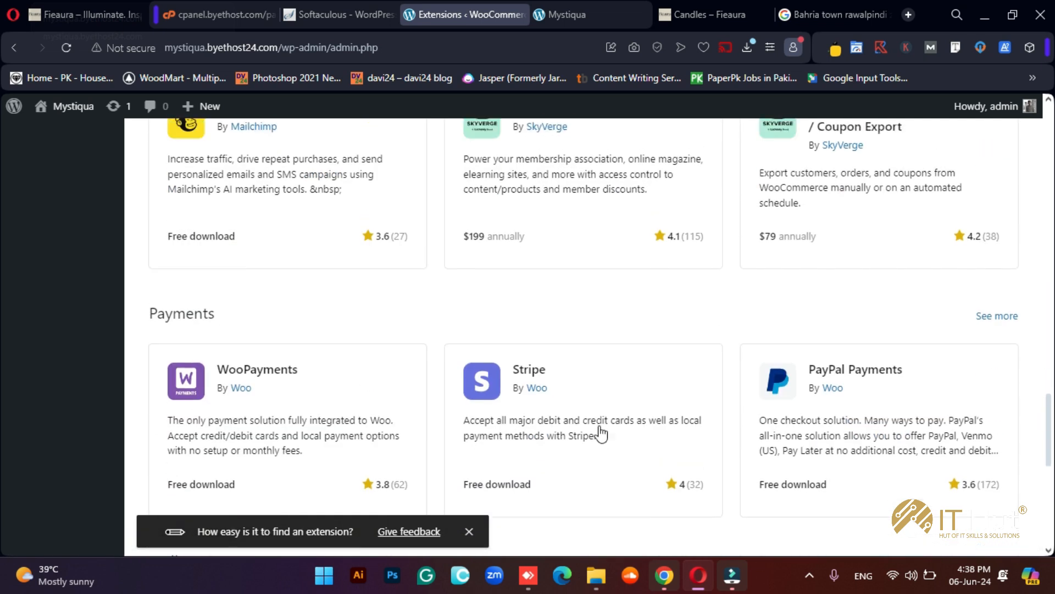
Examine the payment extensions and the wallet and buy-now-pay-later extensions down to the end of the marketplace page.
{"action": "scroll", "coordinate": [603, 431], "scroll_direction": "up", "scroll_amount": 1}
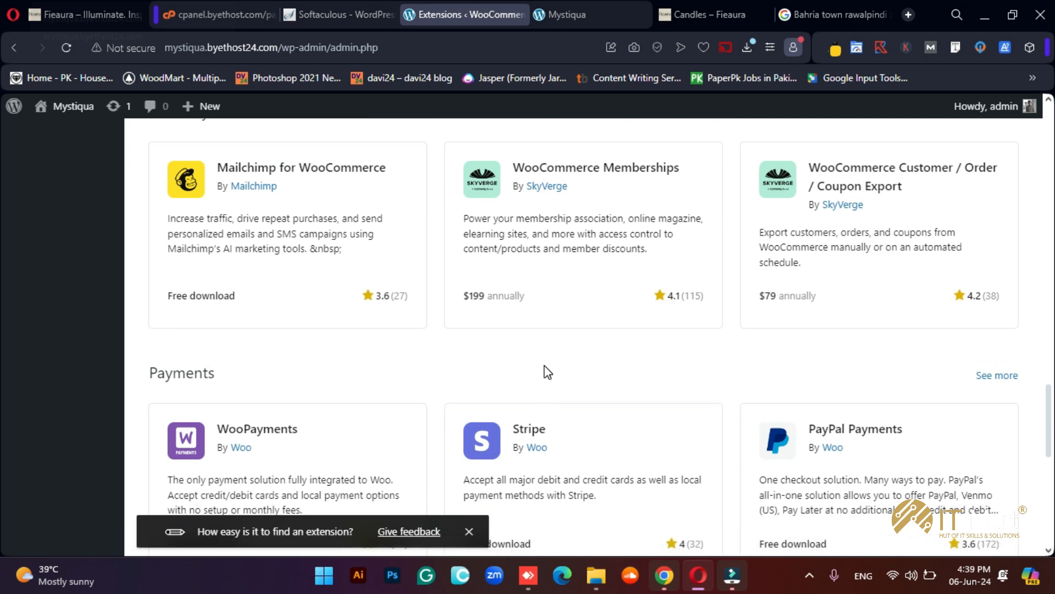
{"action": "scroll", "coordinate": [544, 373], "scroll_direction": "up", "scroll_amount": 3}
{"action": "scroll", "coordinate": [525, 396], "scroll_direction": "down", "scroll_amount": 3}
{"action": "scroll", "coordinate": [527, 402], "scroll_direction": "down", "scroll_amount": 3}
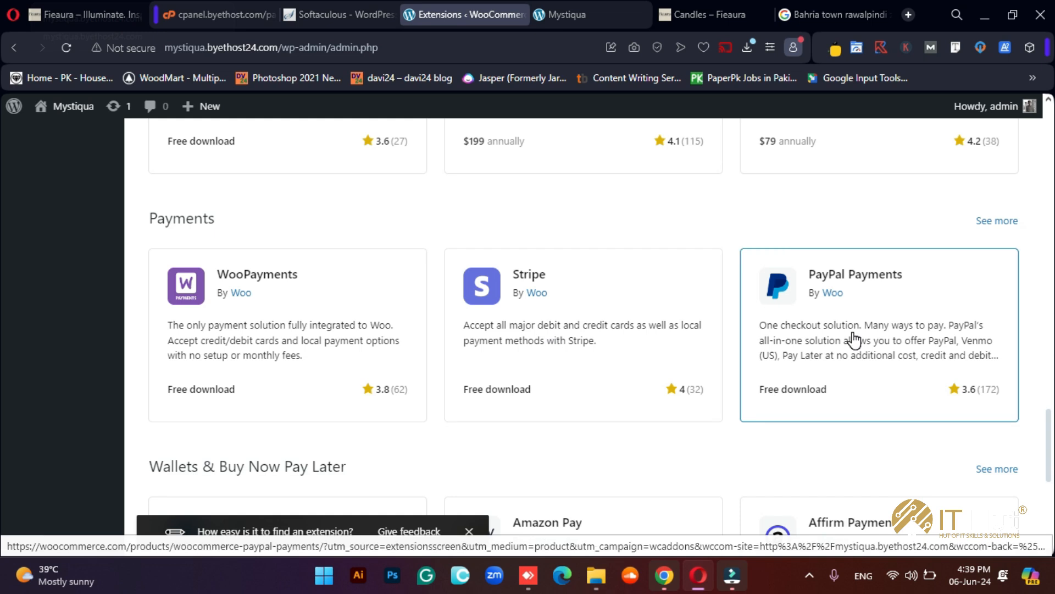
{"action": "scroll", "coordinate": [602, 424], "scroll_direction": "down", "scroll_amount": 5}
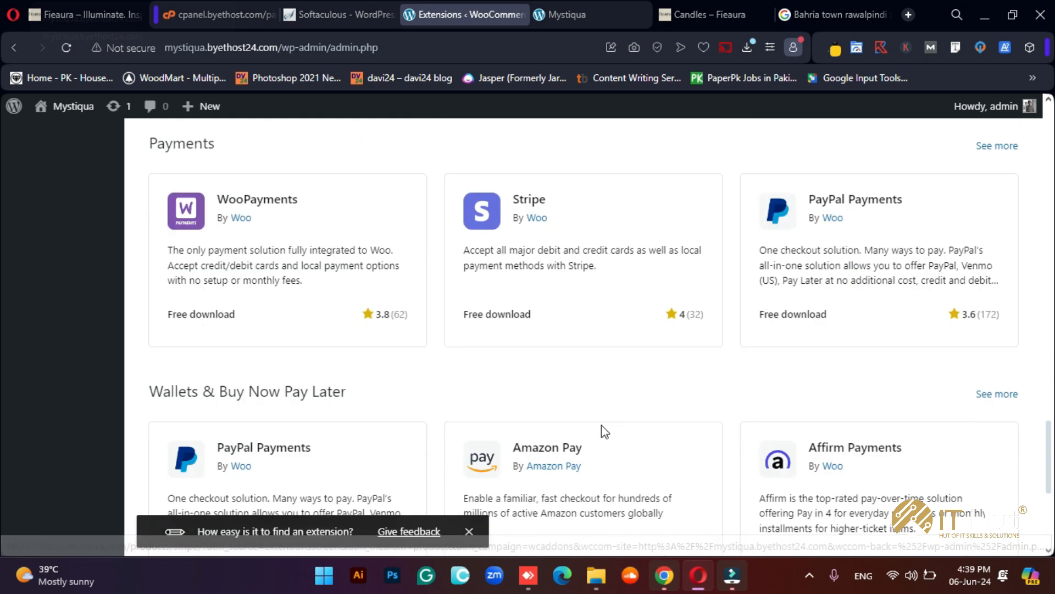
{"action": "scroll", "coordinate": [602, 424], "scroll_direction": "up", "scroll_amount": 3}
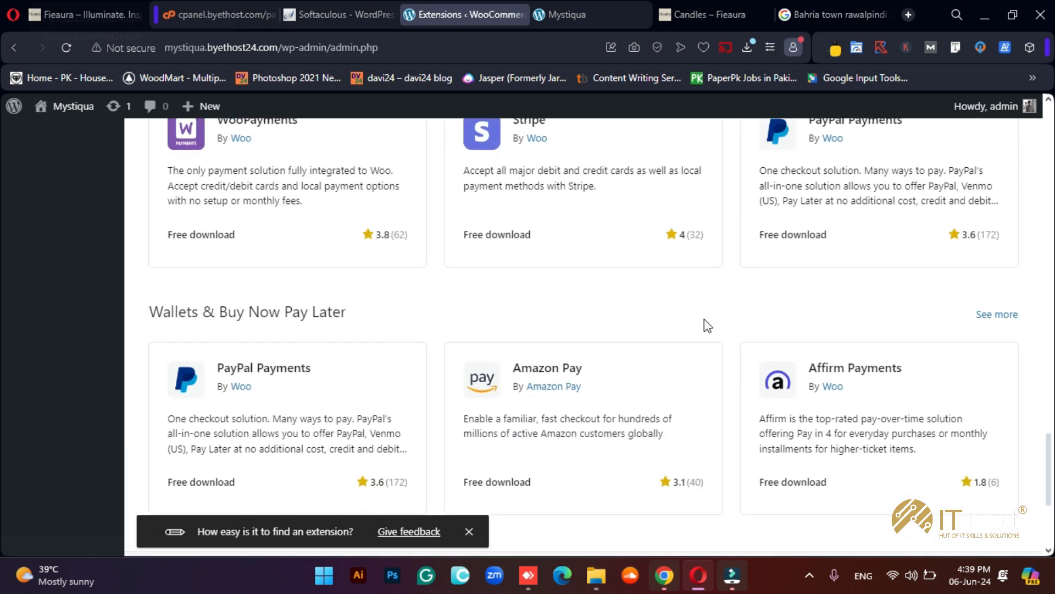
{"action": "scroll", "coordinate": [705, 325], "scroll_direction": "up", "scroll_amount": 1}
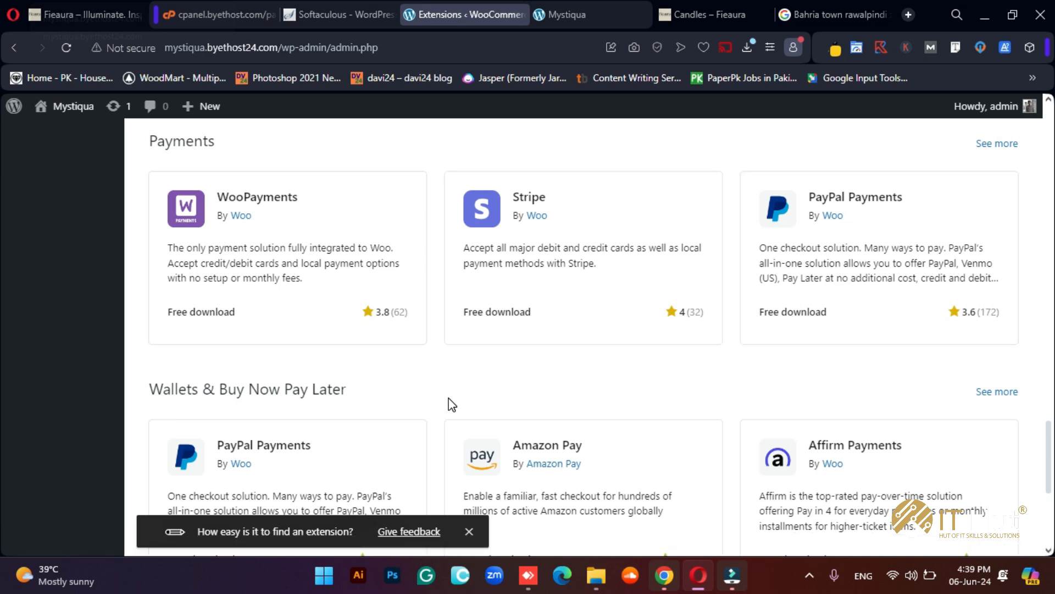
{"action": "scroll", "coordinate": [452, 404], "scroll_direction": "down", "scroll_amount": 3}
{"action": "scroll", "coordinate": [453, 405], "scroll_direction": "down", "scroll_amount": 3}
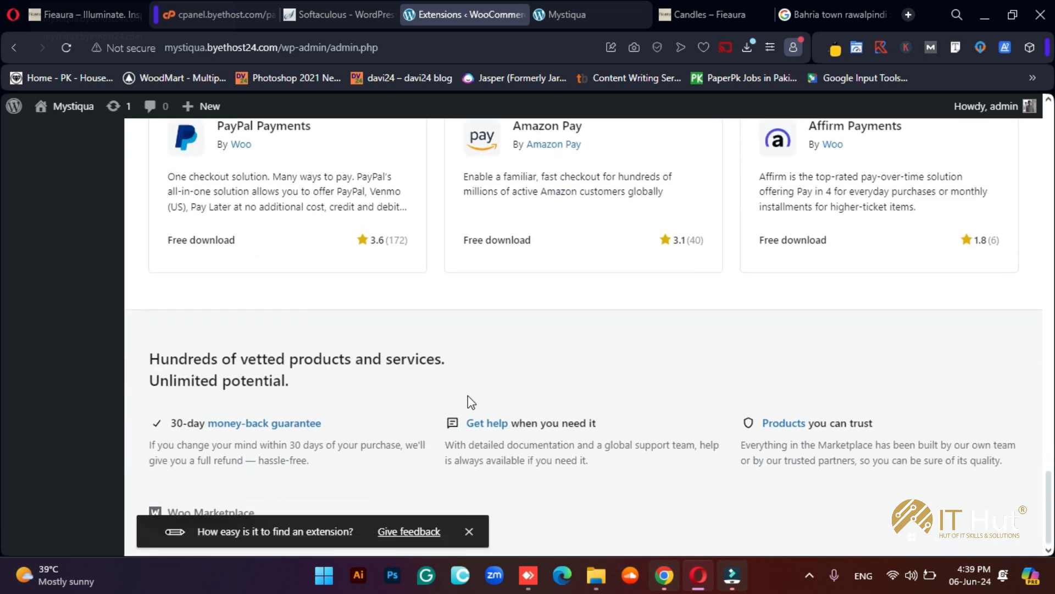
Leave the extensions marketplace and open the WordPress dashboard.
{"action": "scroll", "coordinate": [635, 407], "scroll_direction": "up", "scroll_amount": 15}
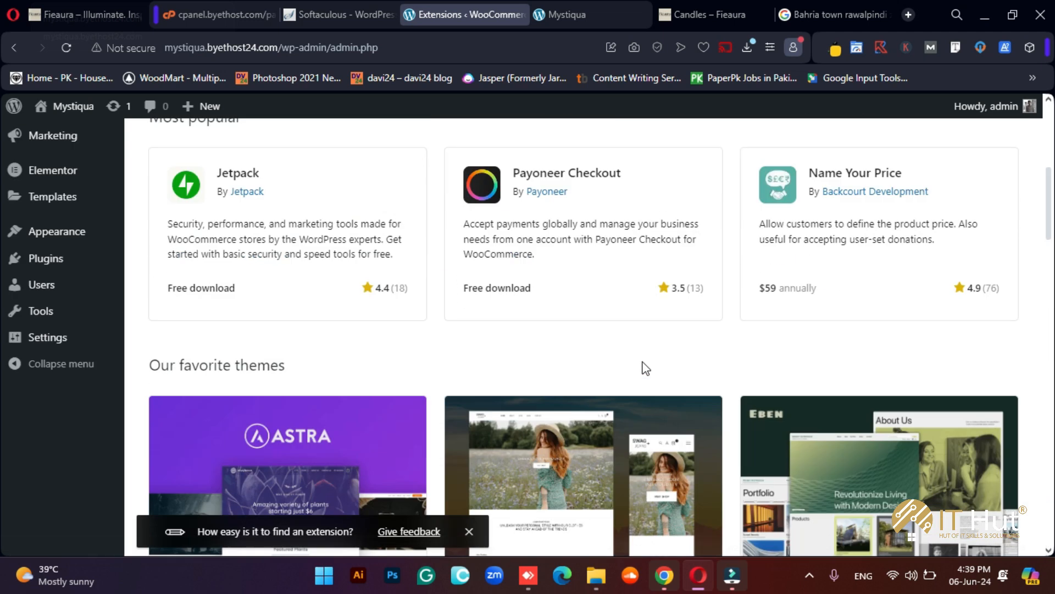
{"action": "scroll", "coordinate": [646, 368], "scroll_direction": "up", "scroll_amount": 5}
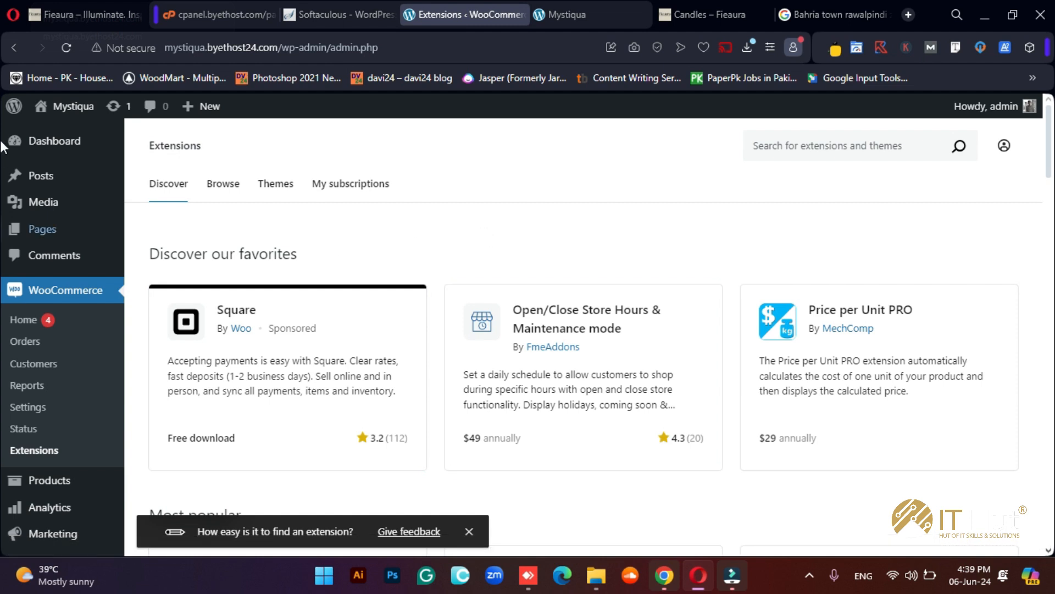
{"action": "left_click", "coordinate": [93, 144]}
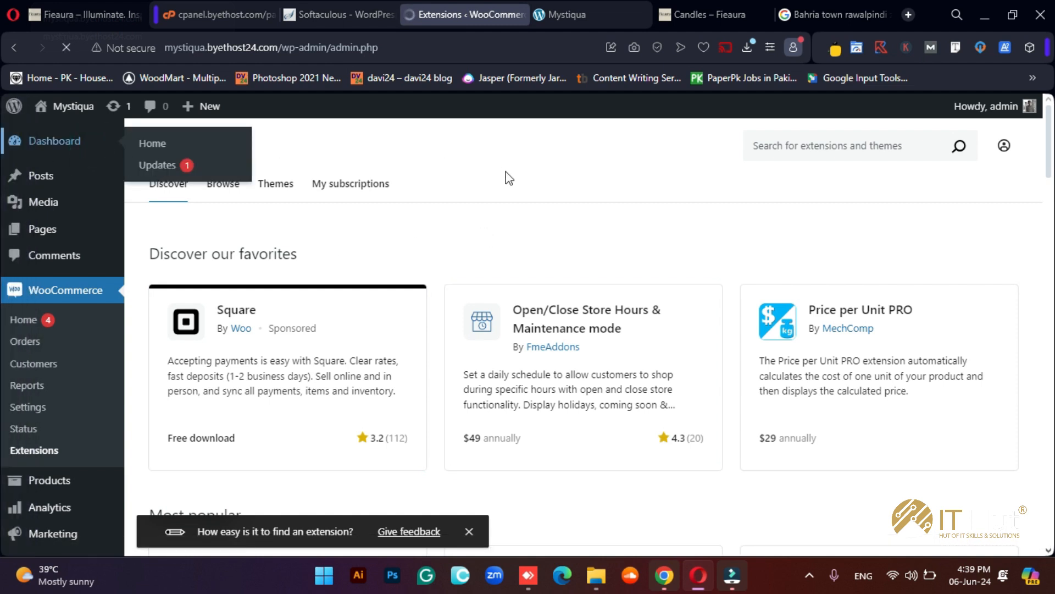